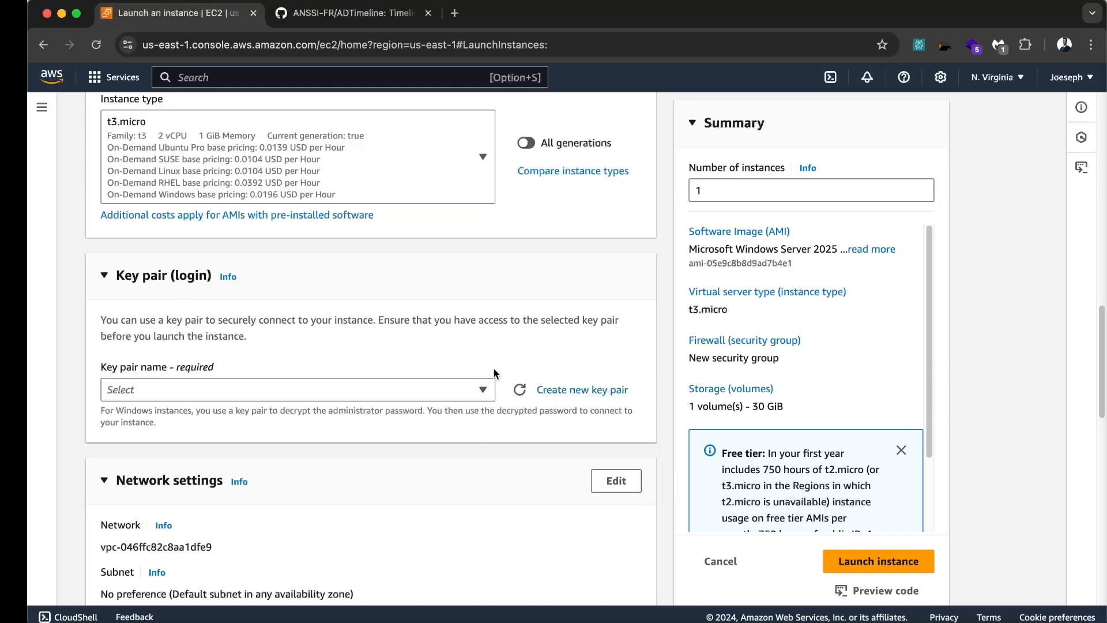
Choose the aws-key key pair and launch the Windows Server instance
click(462, 386)
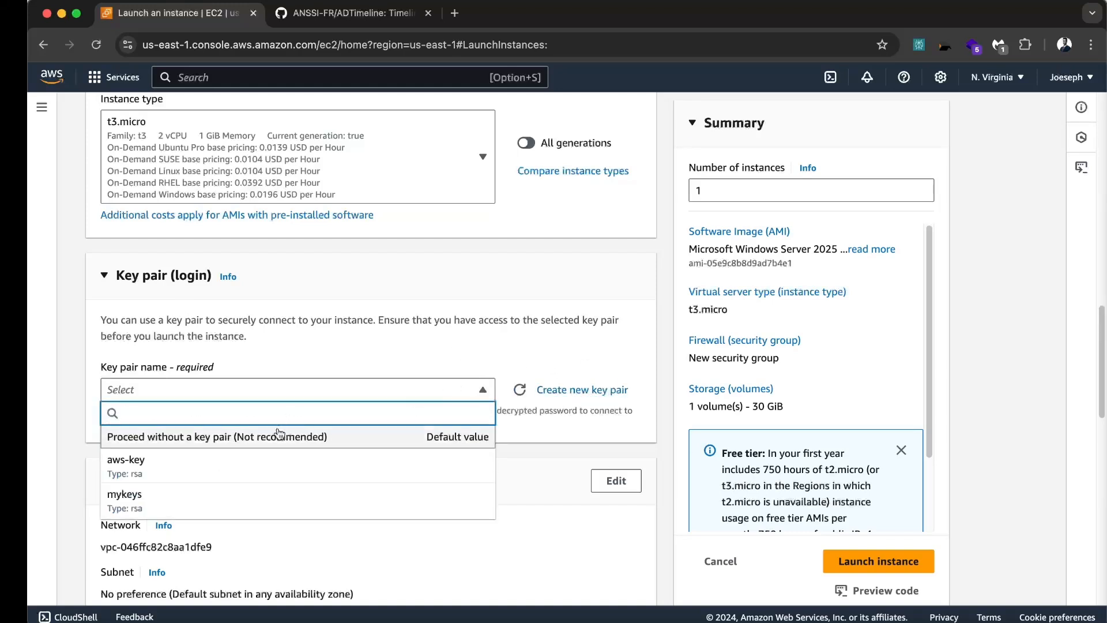
click(210, 474)
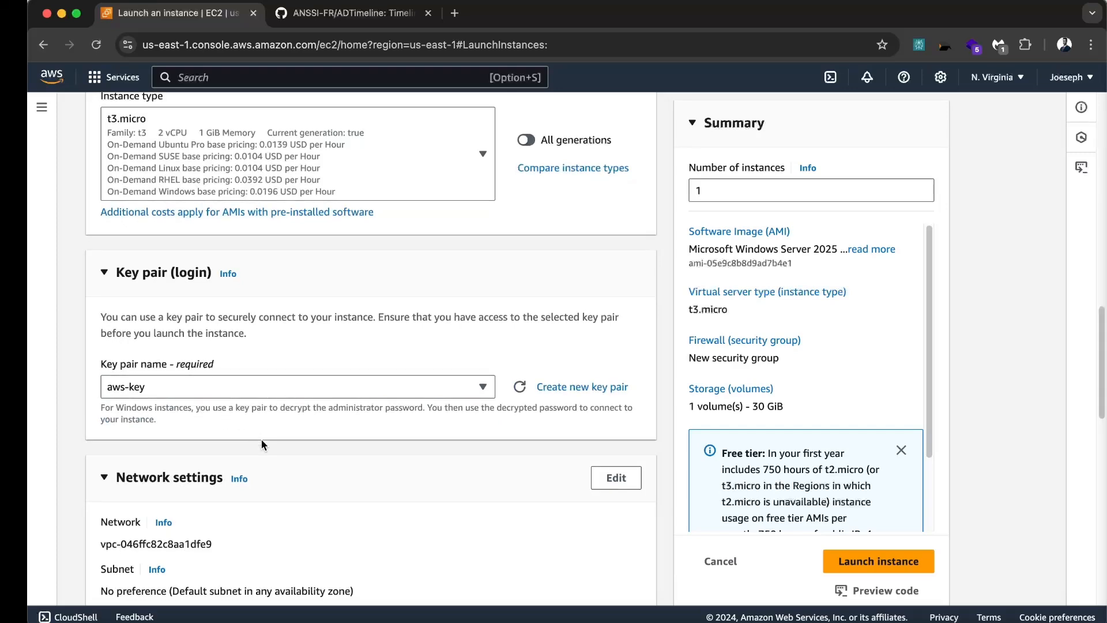
scroll(346, 412, down, 5)
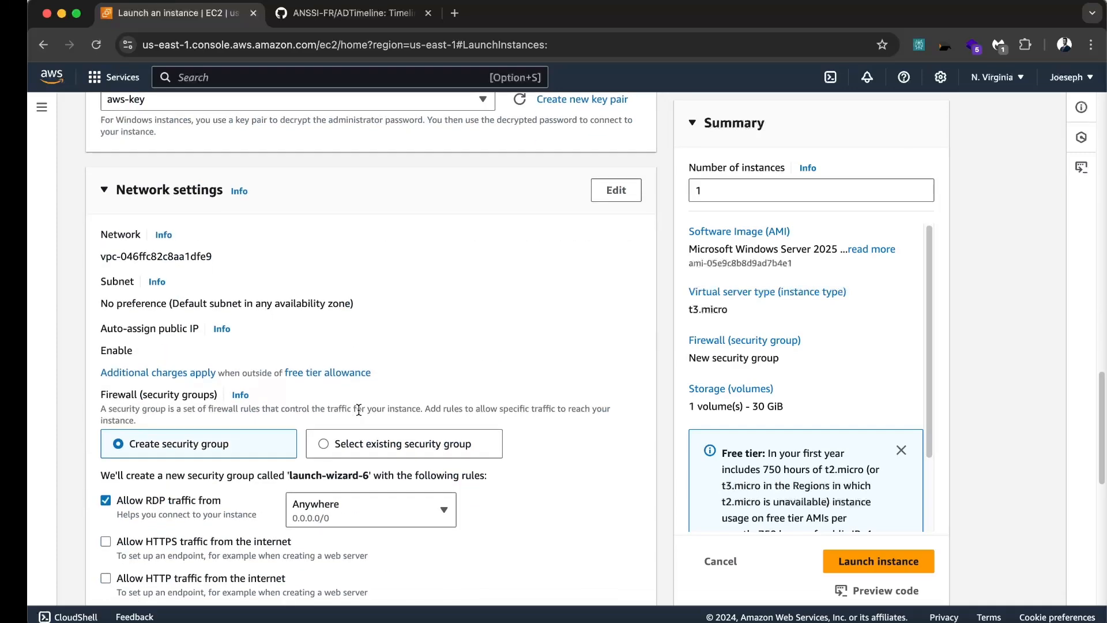
scroll(352, 410, down, 2)
scroll(359, 410, down, 3)
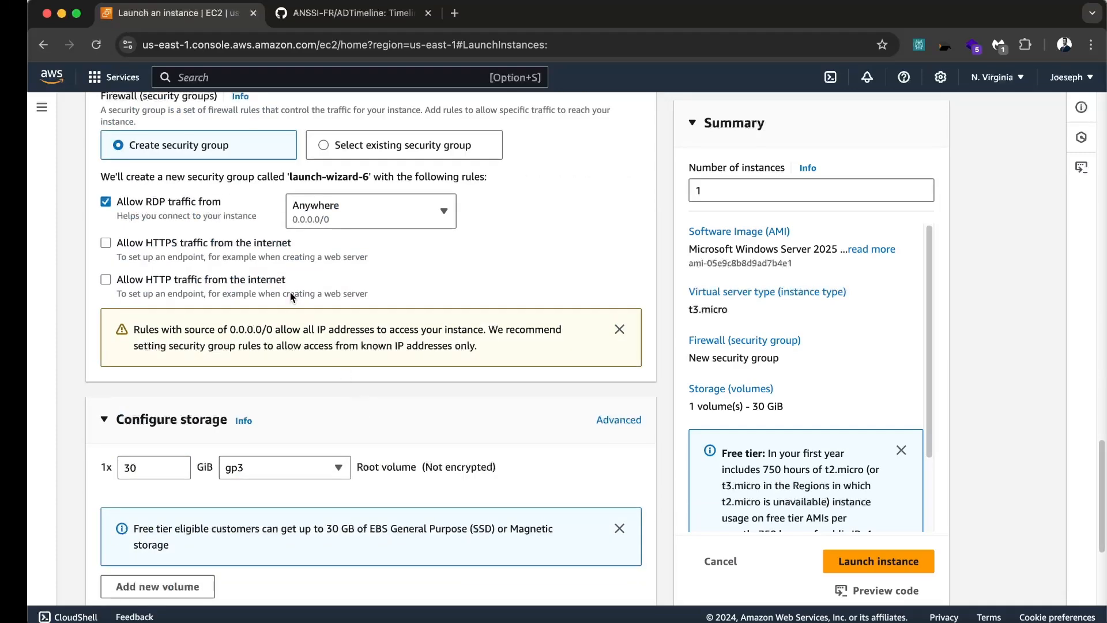
scroll(291, 296, down, 3)
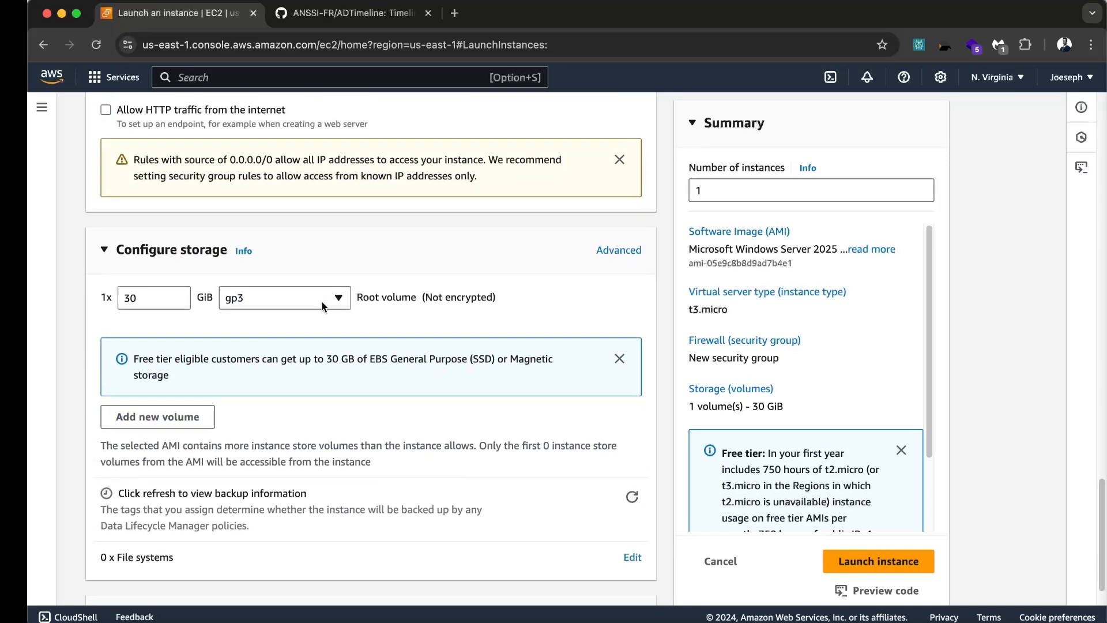
scroll(324, 306, down, 1)
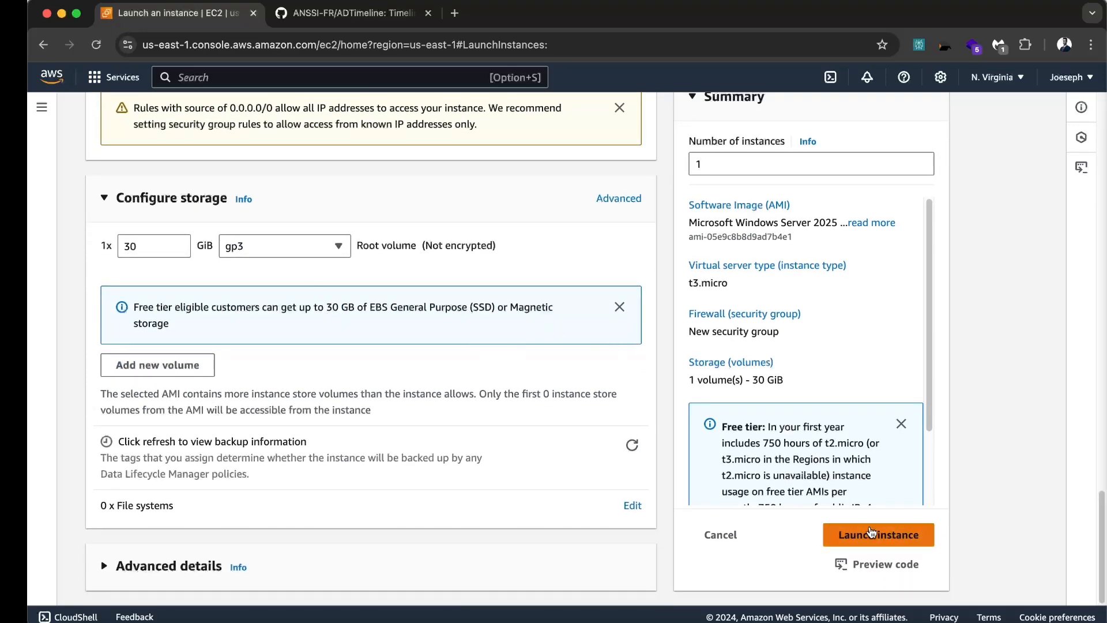
click(876, 539)
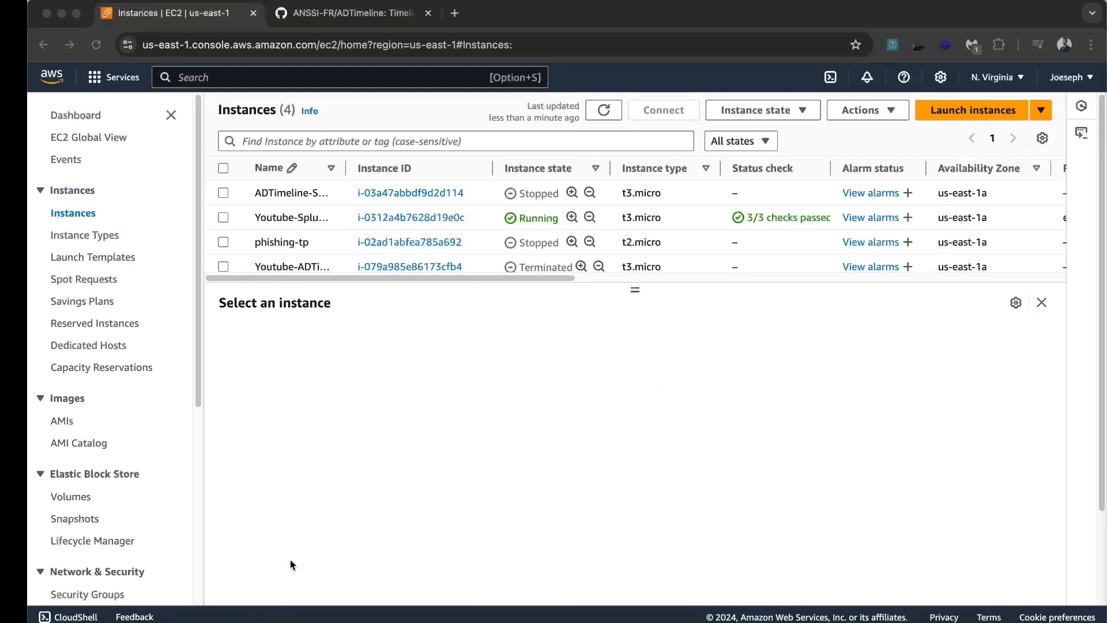
Select the Youtube-Splunk-AD instance and go to Actions > Security > Get Windows password
click(304, 517)
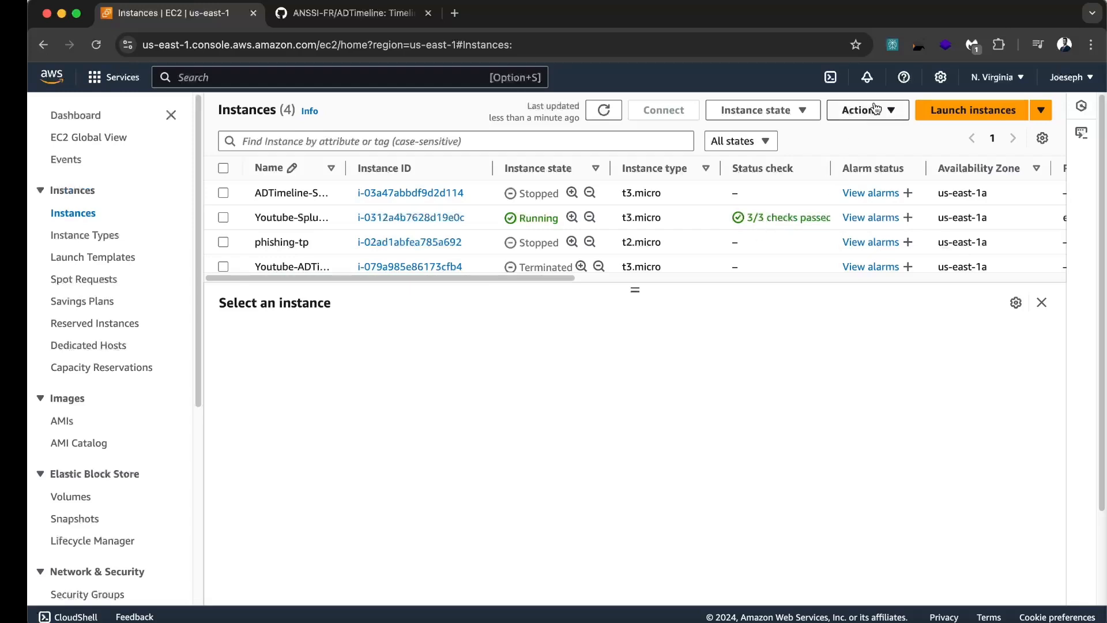
click(223, 217)
click(885, 111)
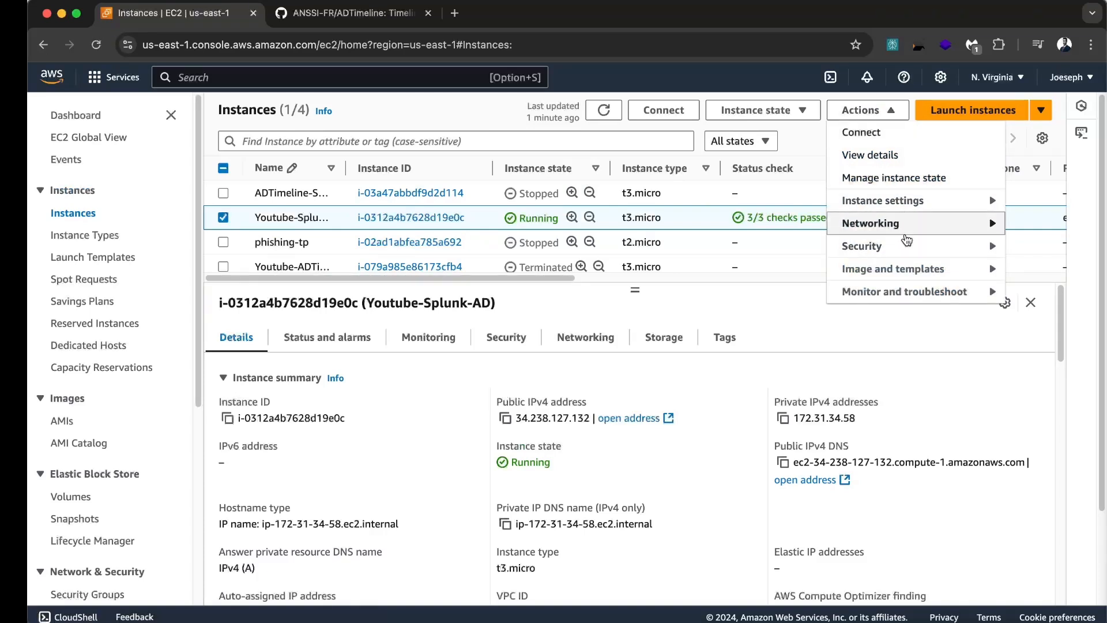
mouse_move(903, 247)
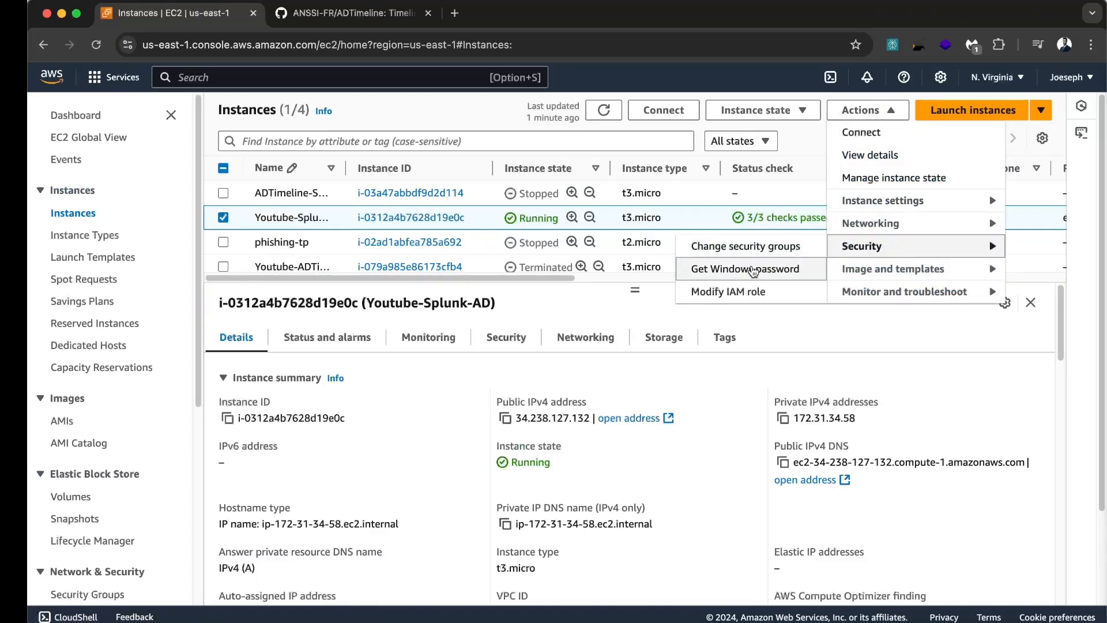
click(743, 272)
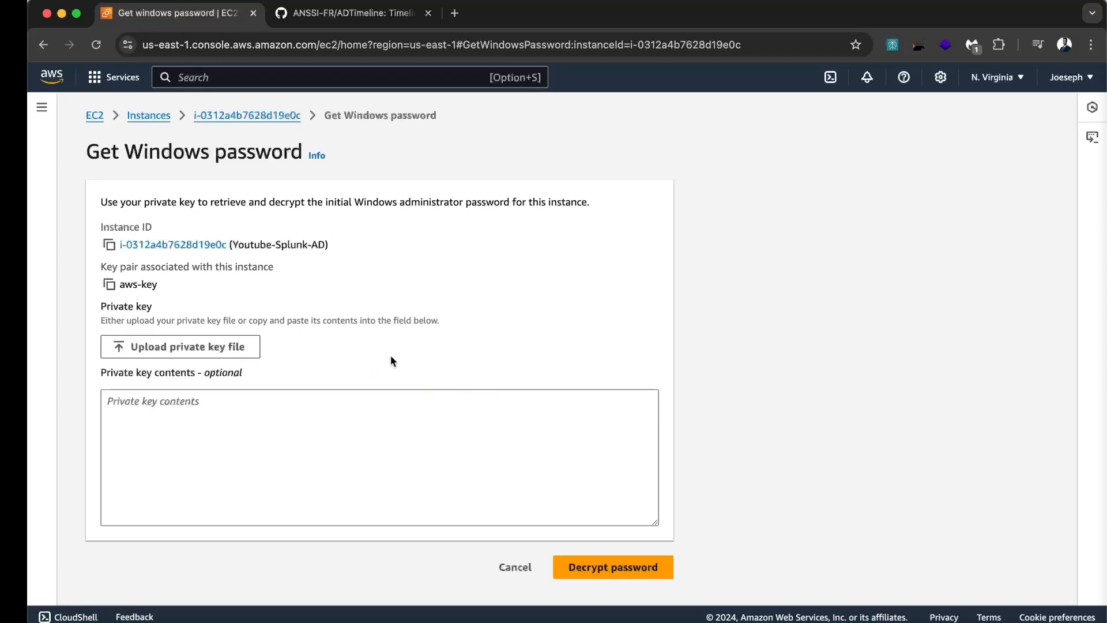
Upload aws-key.pem as the private key file
drag(152, 287, 118, 286)
double_click(137, 291)
click(202, 347)
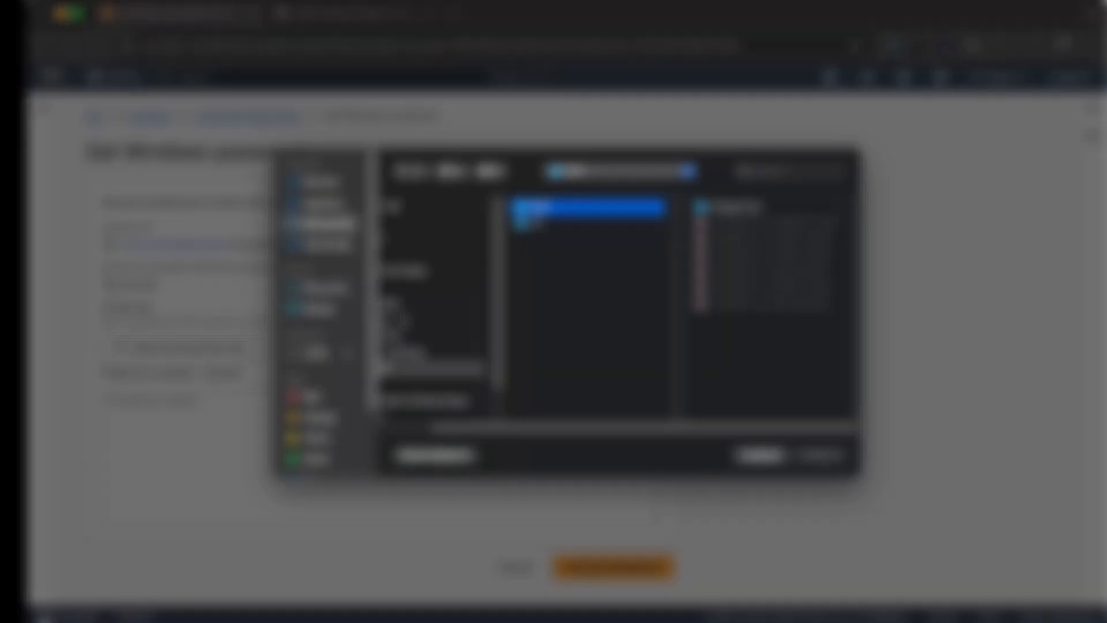
drag(539, 429, 449, 440)
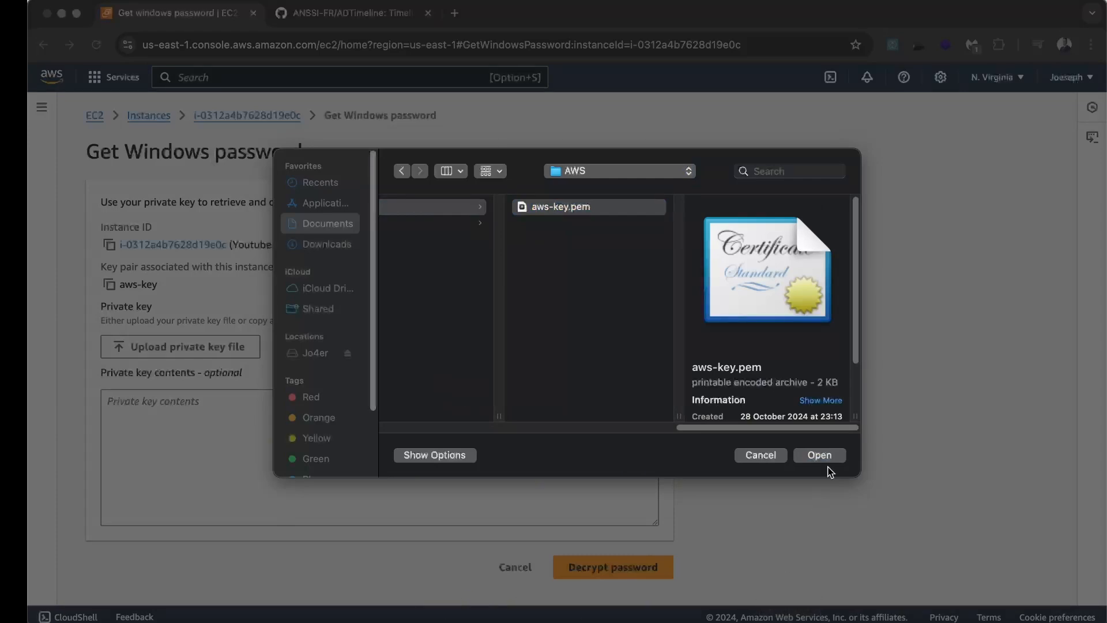
click(819, 455)
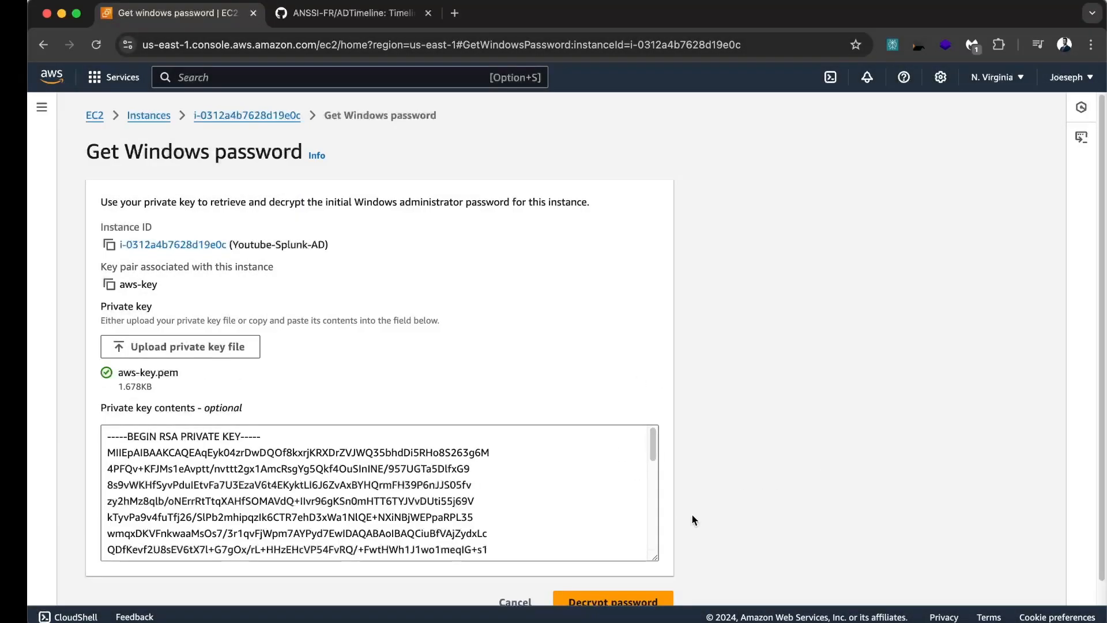
Decrypt the Administrator password, copy it to the clipboard, and close the dialog
scroll(691, 513, down, 1)
click(634, 578)
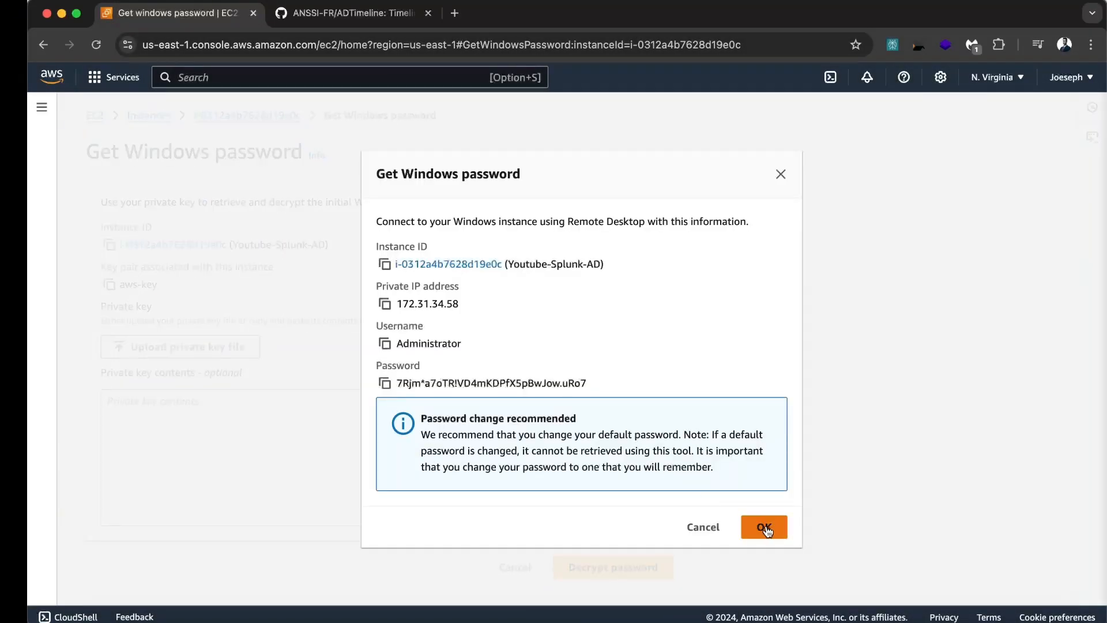
click(384, 384)
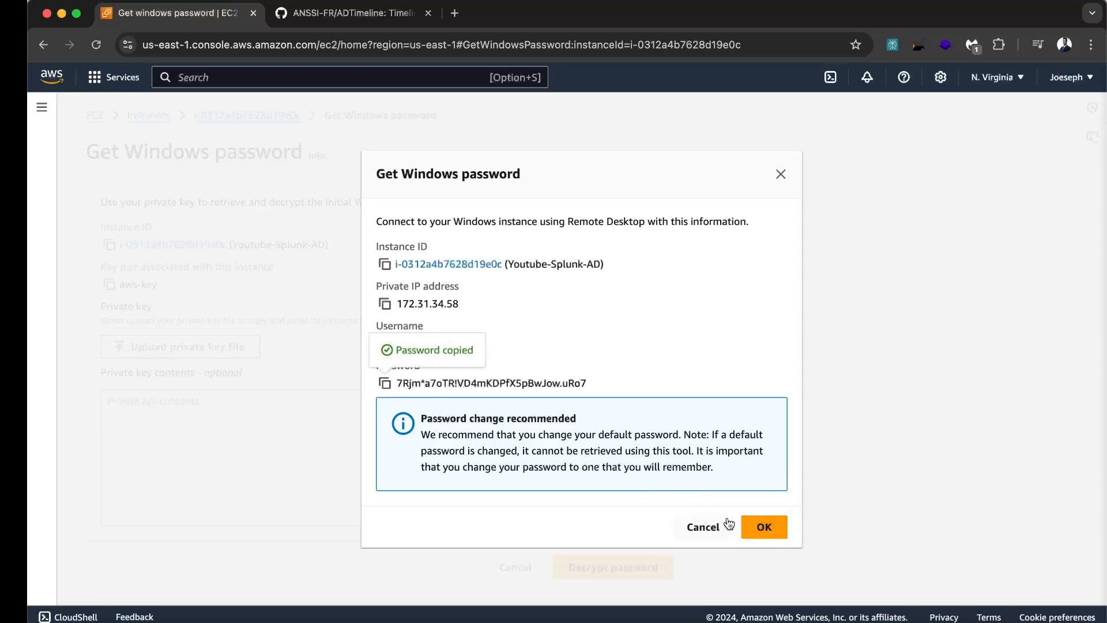
click(767, 526)
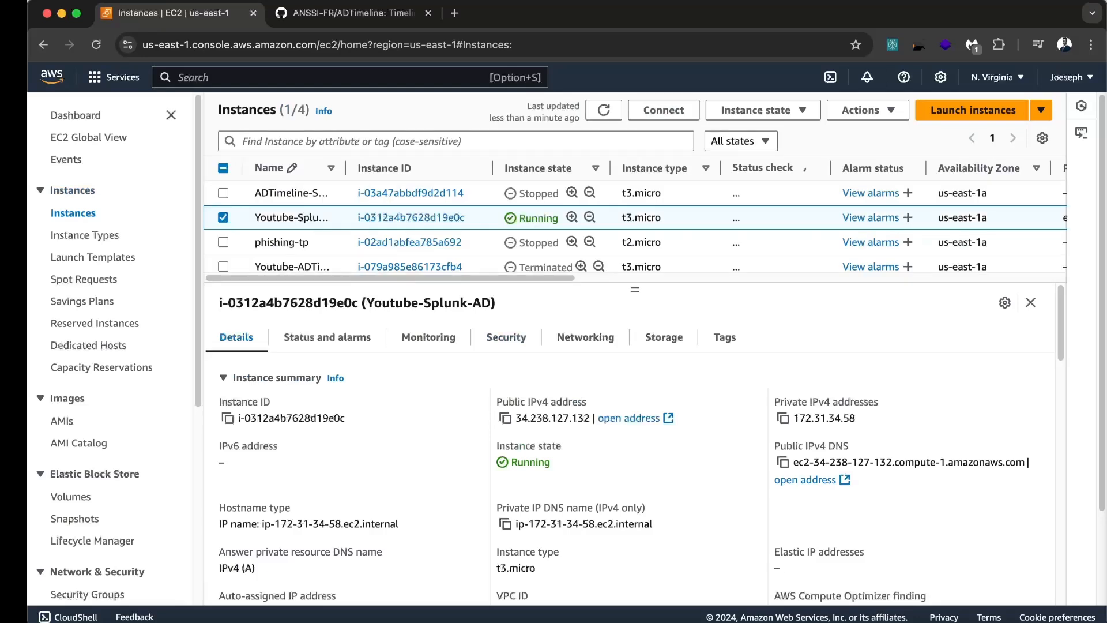
Download Youtube-Splunk-AD.rdp from the instance's RDP client connection options
key(super+Tab)
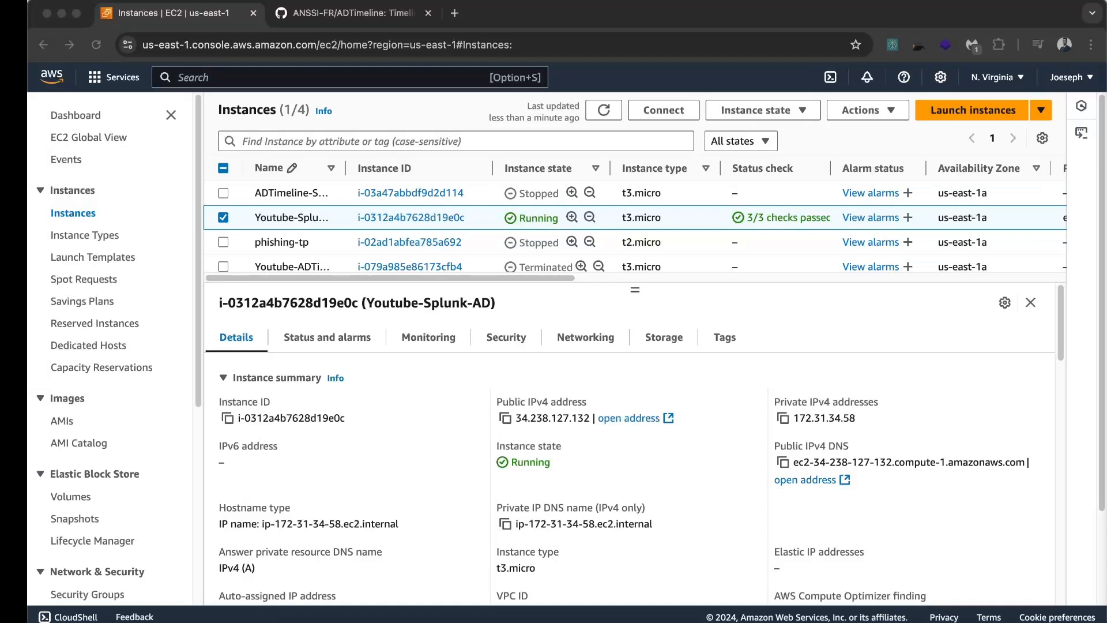
click(538, 308)
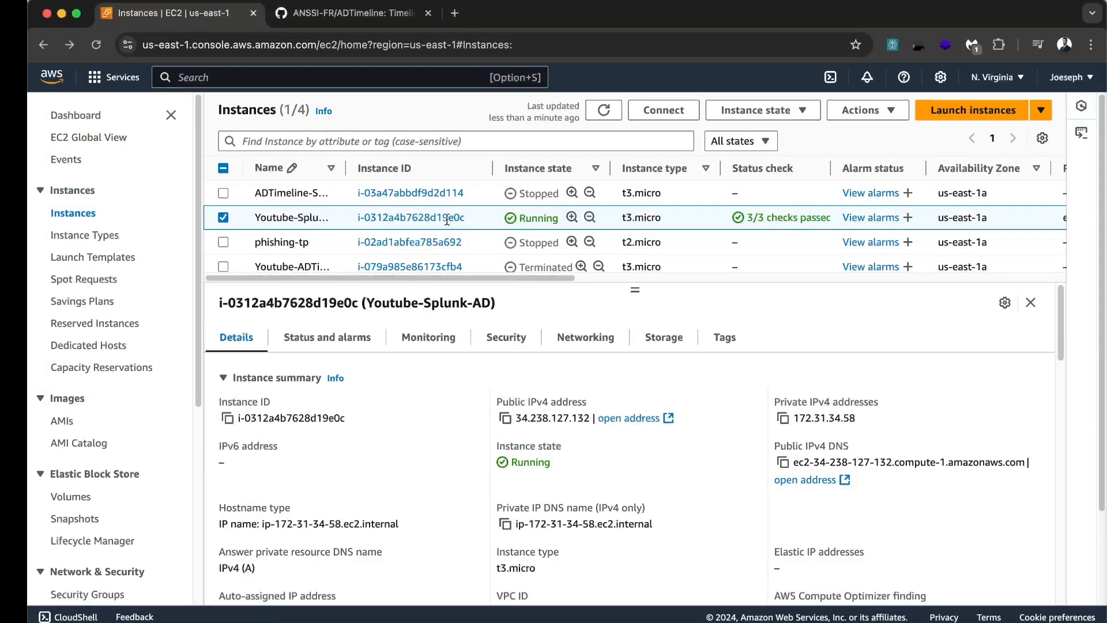
click(671, 114)
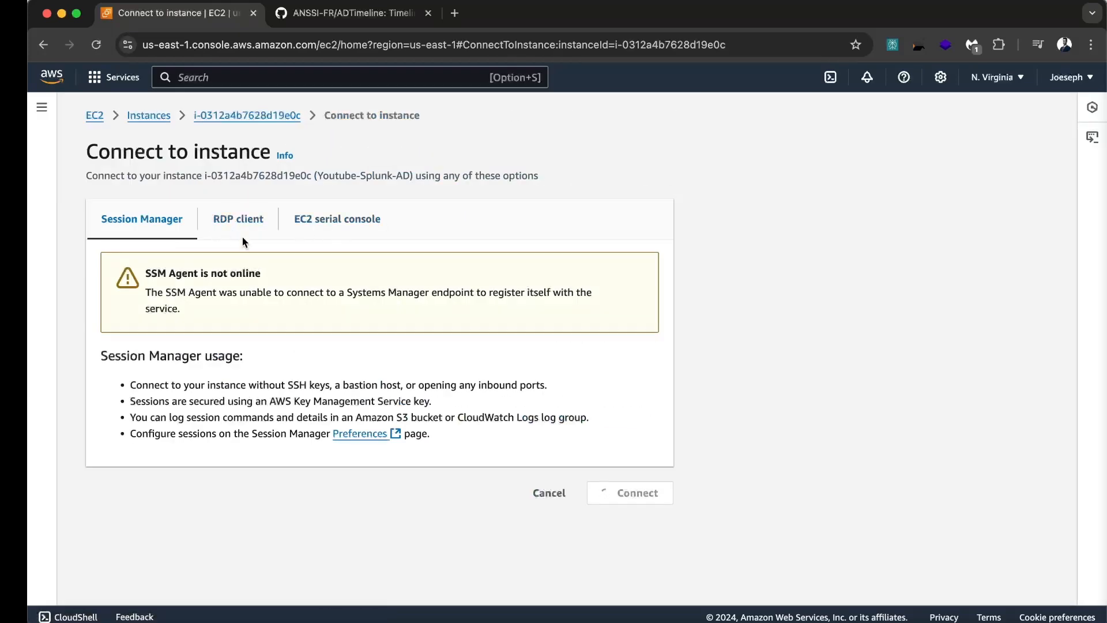
click(237, 220)
scroll(144, 344, down, 3)
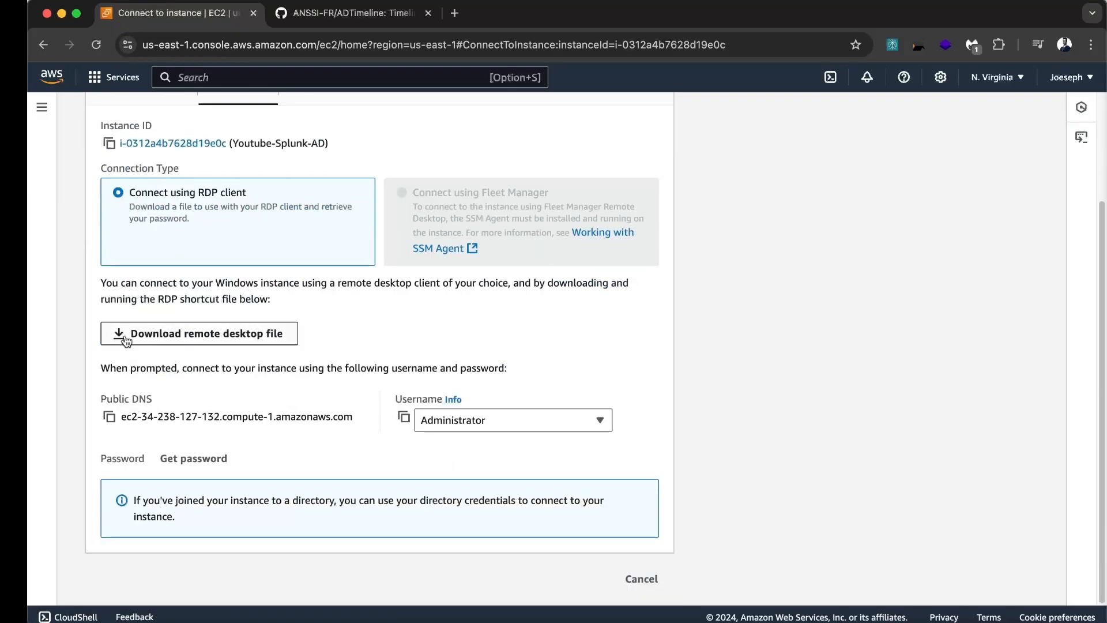
click(240, 337)
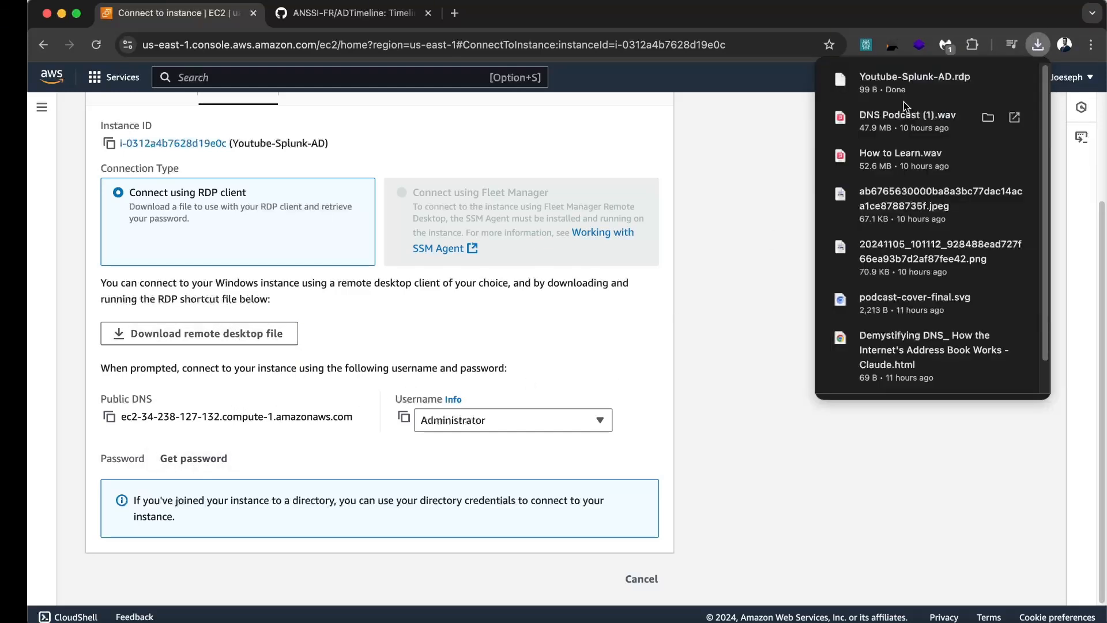
Launch Windows App and open Youtube-Splunk-AD.rdp from the Downloads folder in it
click(989, 80)
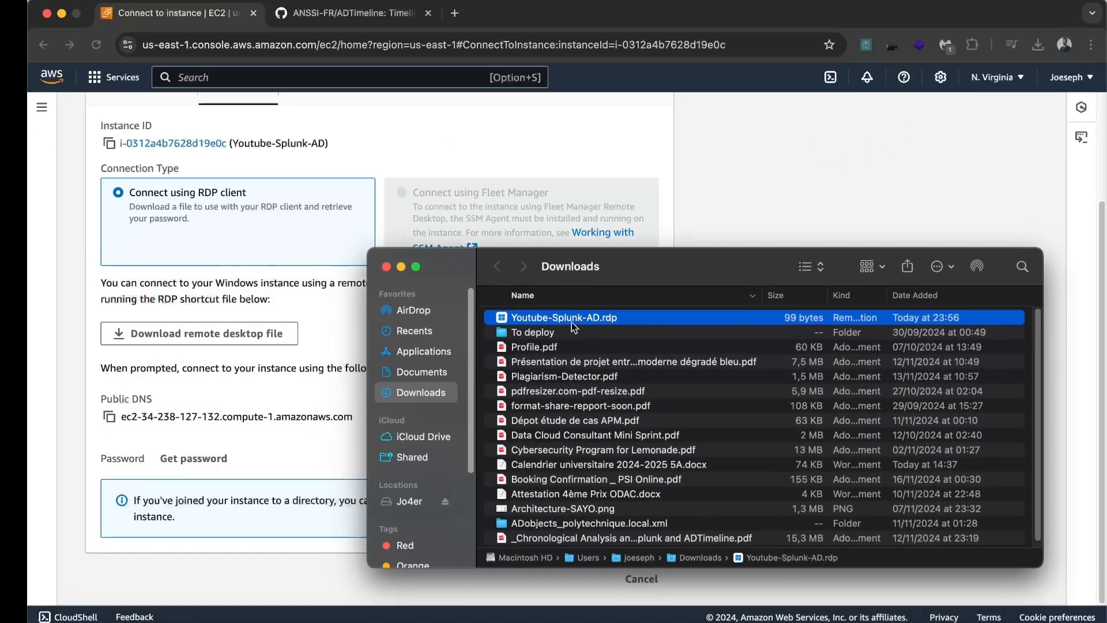
drag(648, 264, 0, 230)
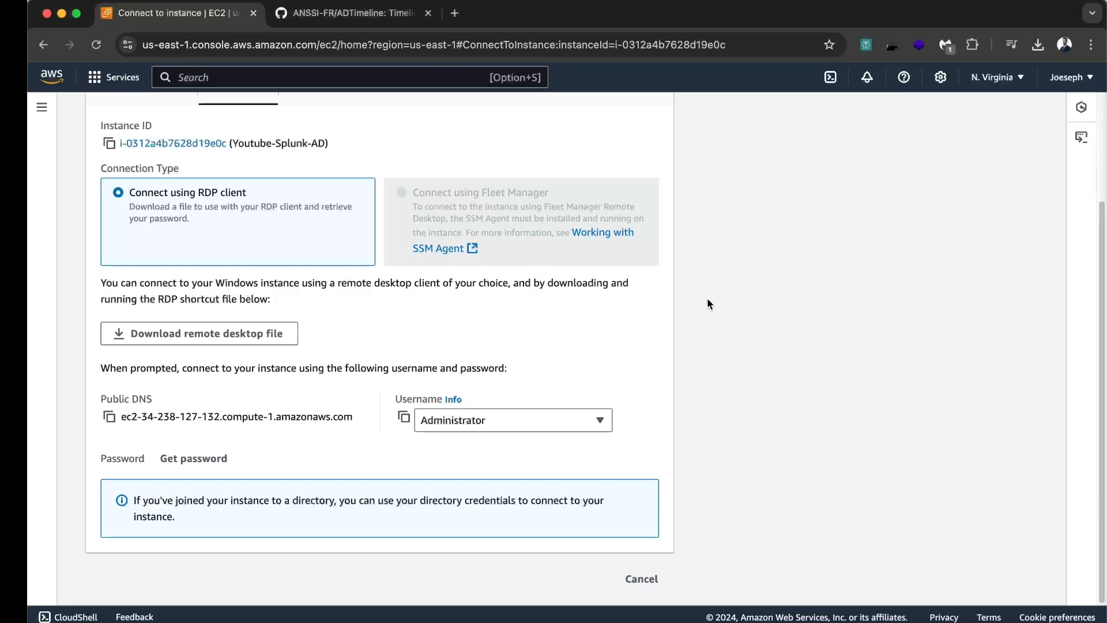
key(super+space)
text(wind)
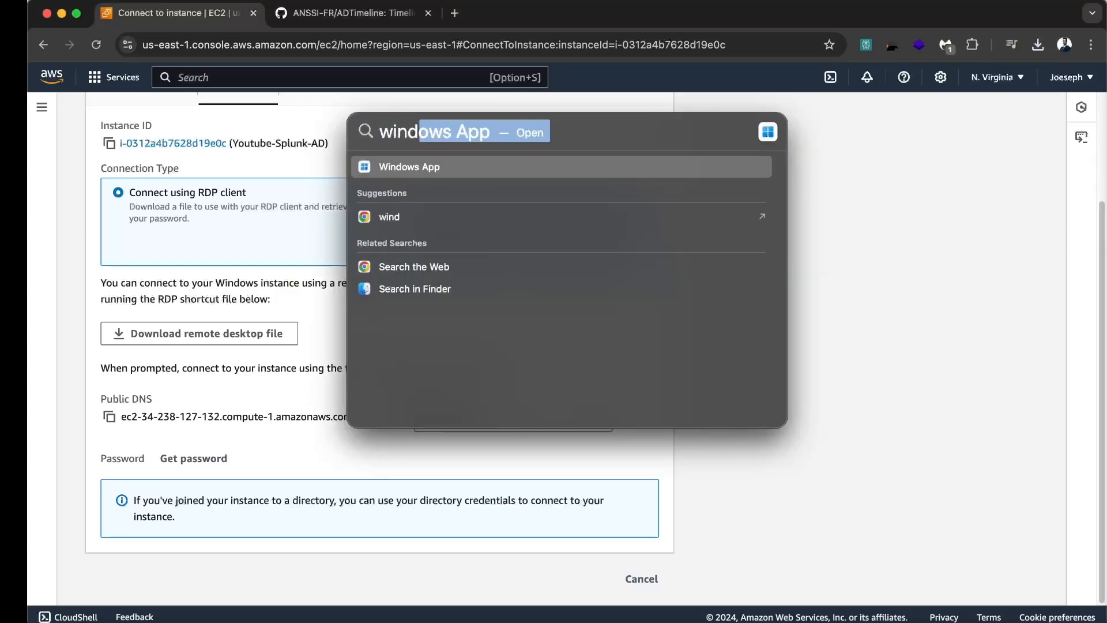
key(Return)
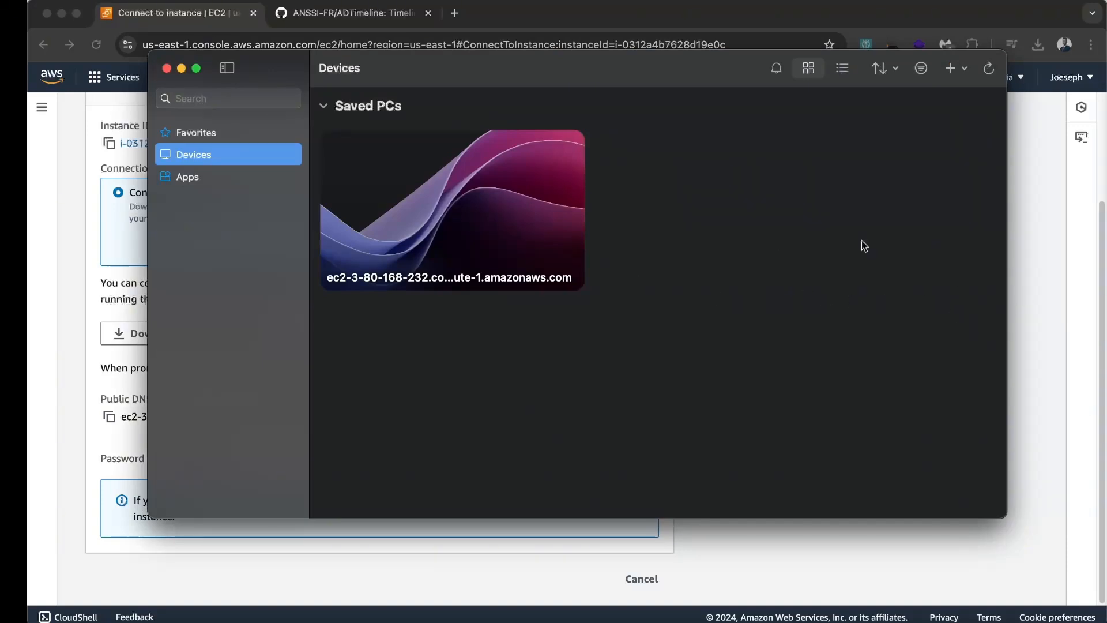
drag(0, 237, 653, 178)
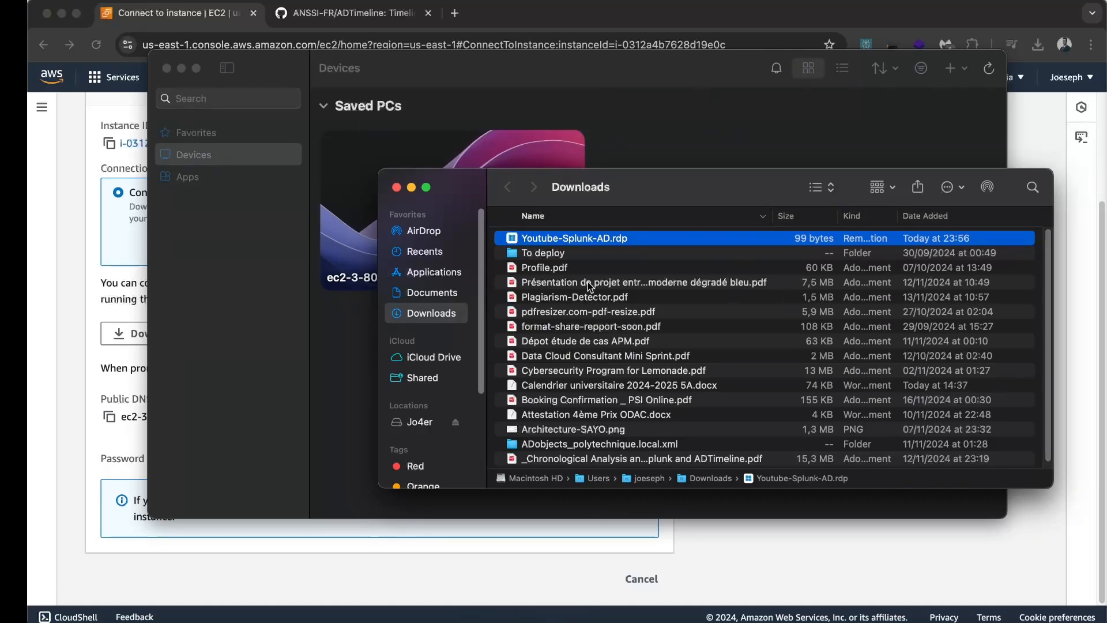
double_click(662, 238)
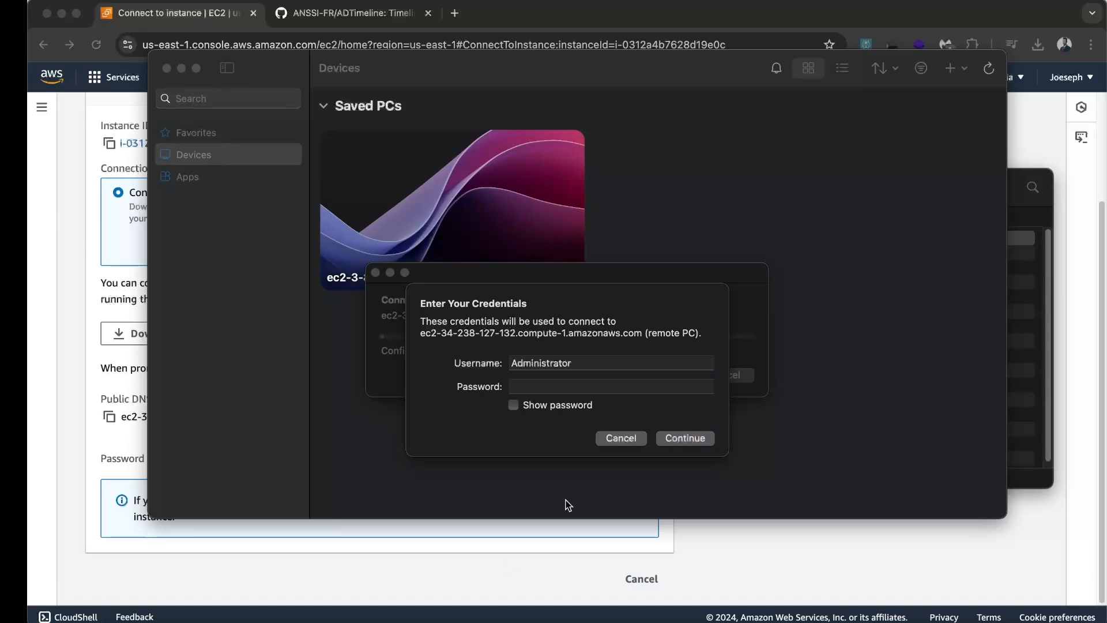
Paste the copied Administrator password, connect, and accept the certificate warning
click(573, 386)
key(super+v)
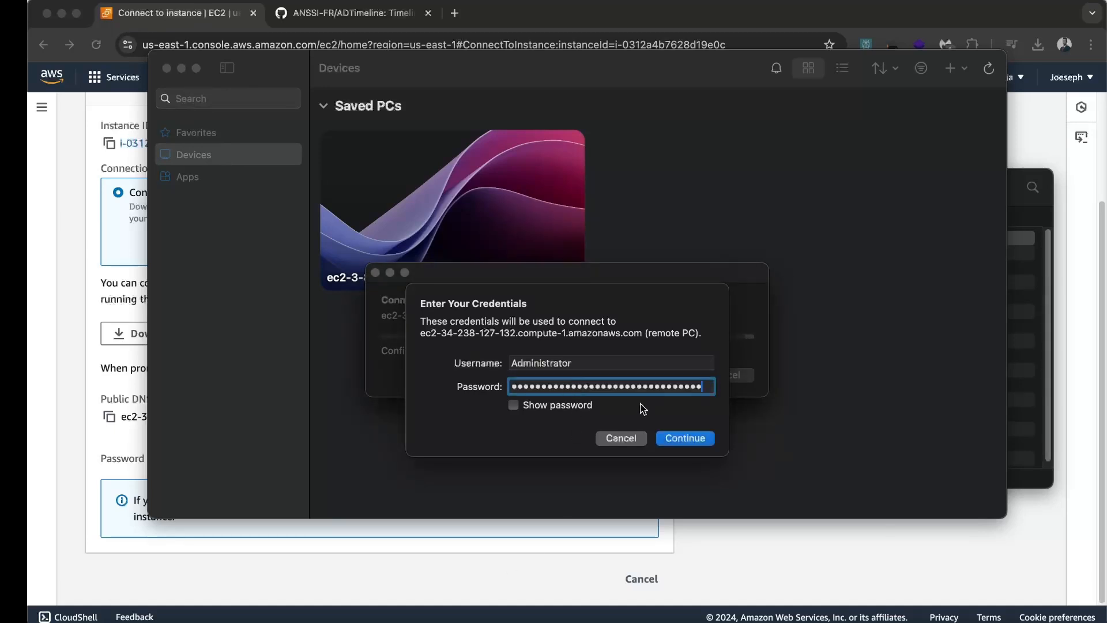
click(683, 437)
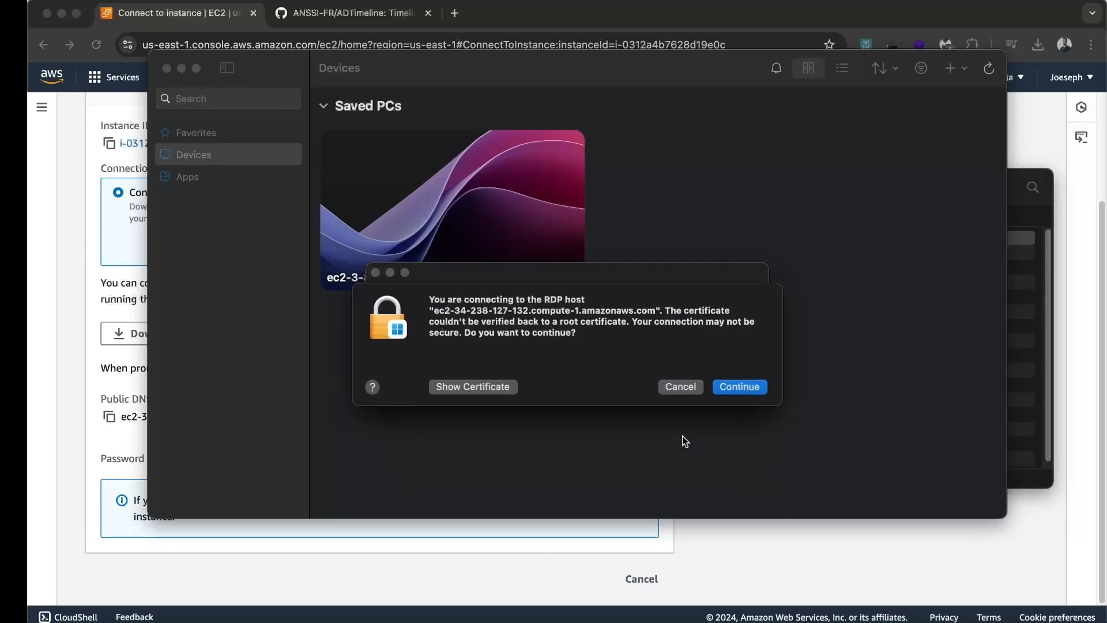
click(739, 388)
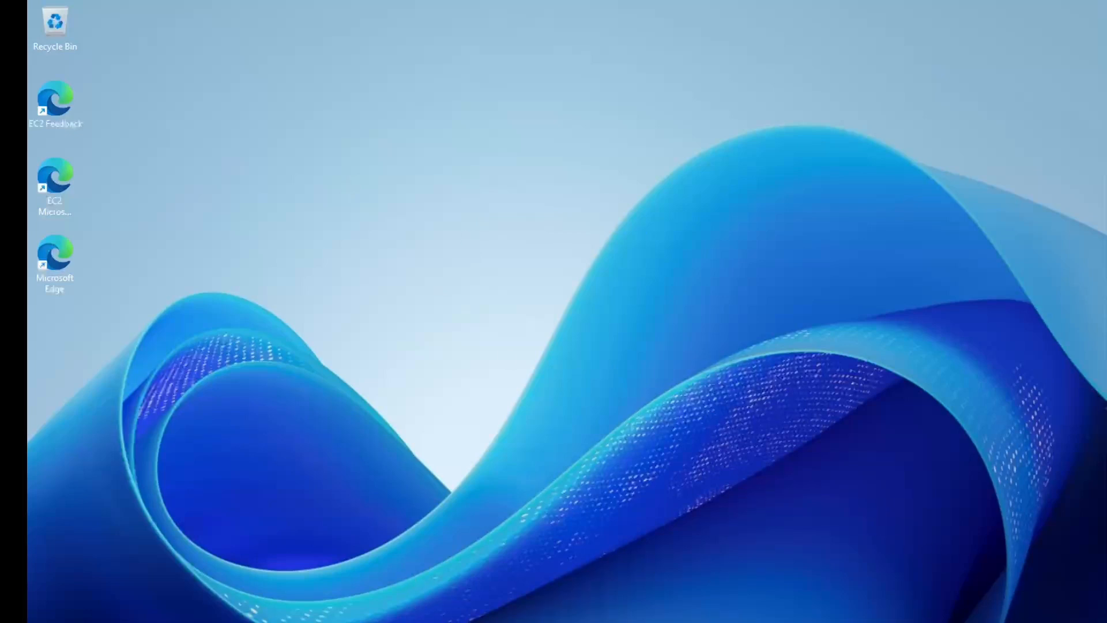
Open Server Manager from the remote server's Start menu
key(super)
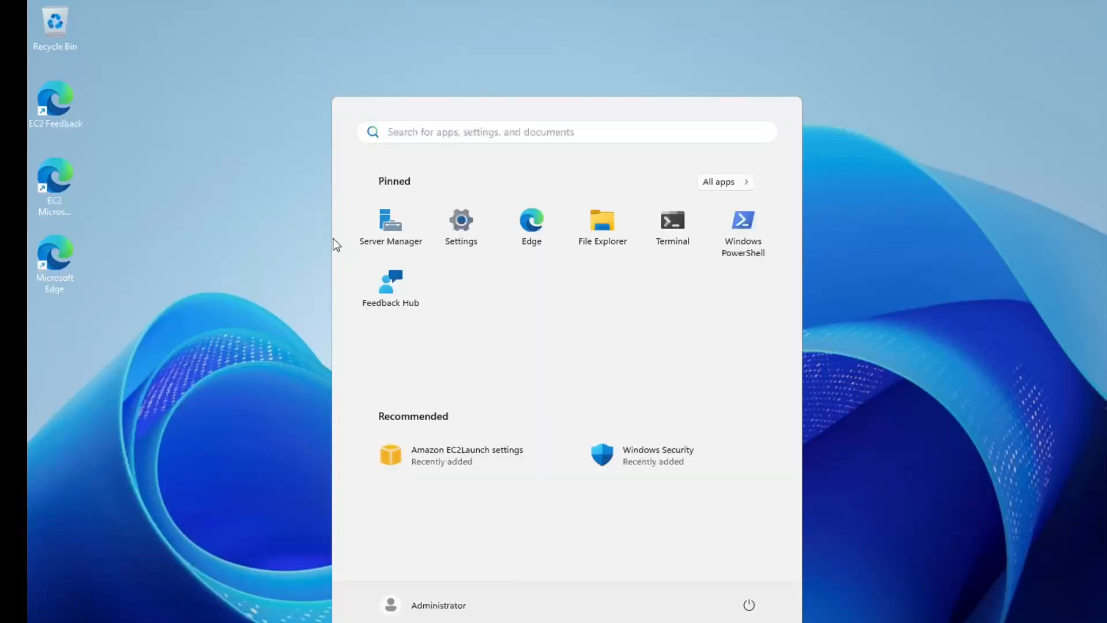
click(390, 231)
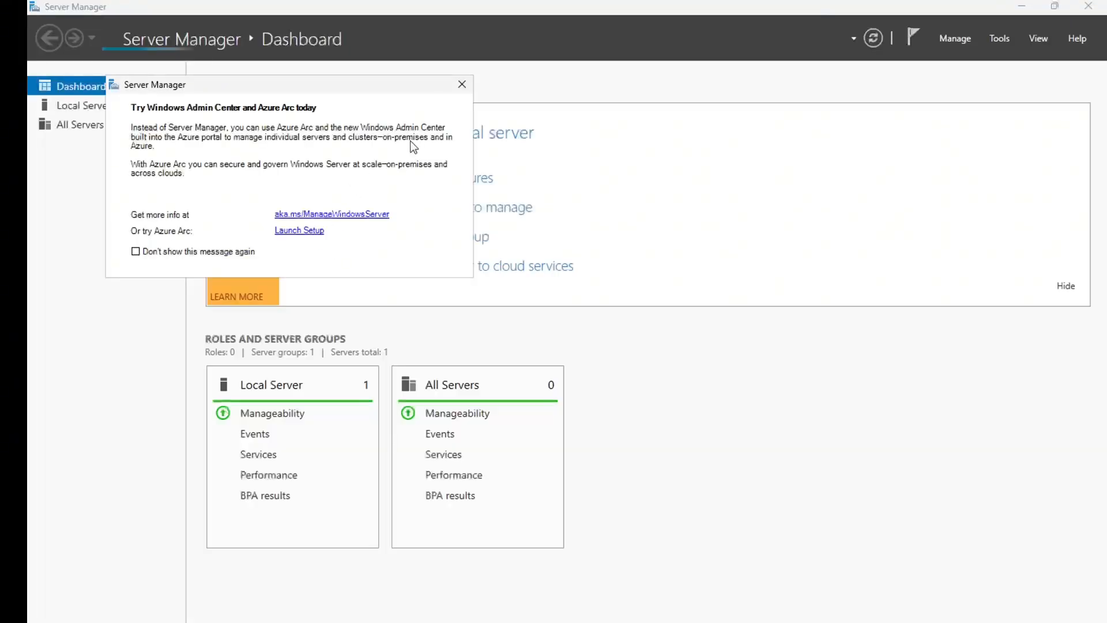
Dismiss the Admin Center prompt and start the Add Roles and Features wizard from Manage
click(461, 85)
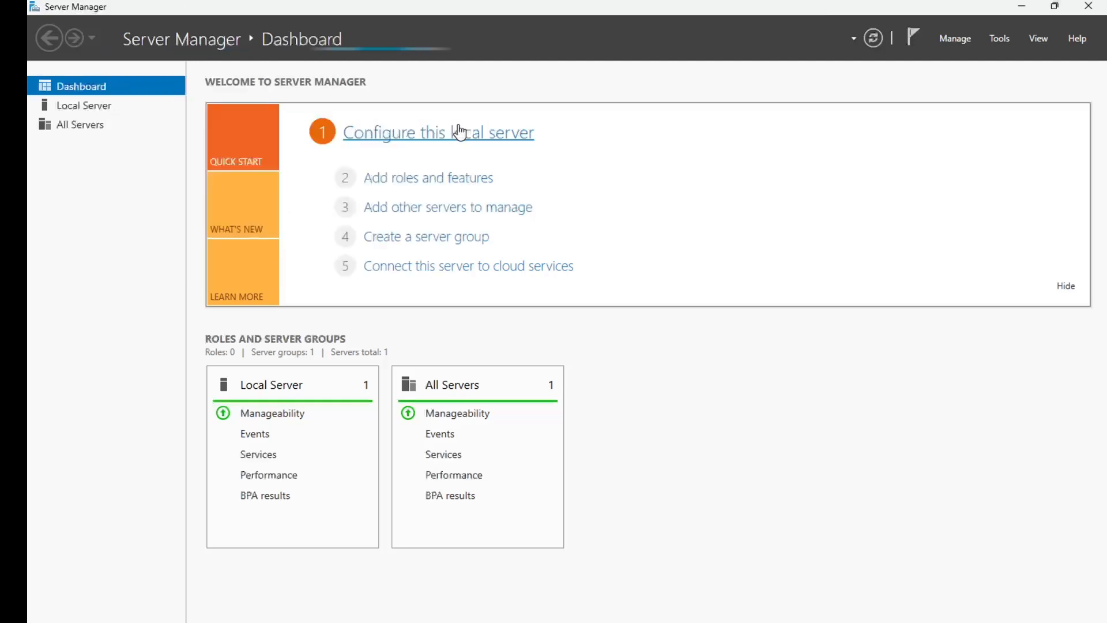
click(946, 38)
click(1007, 62)
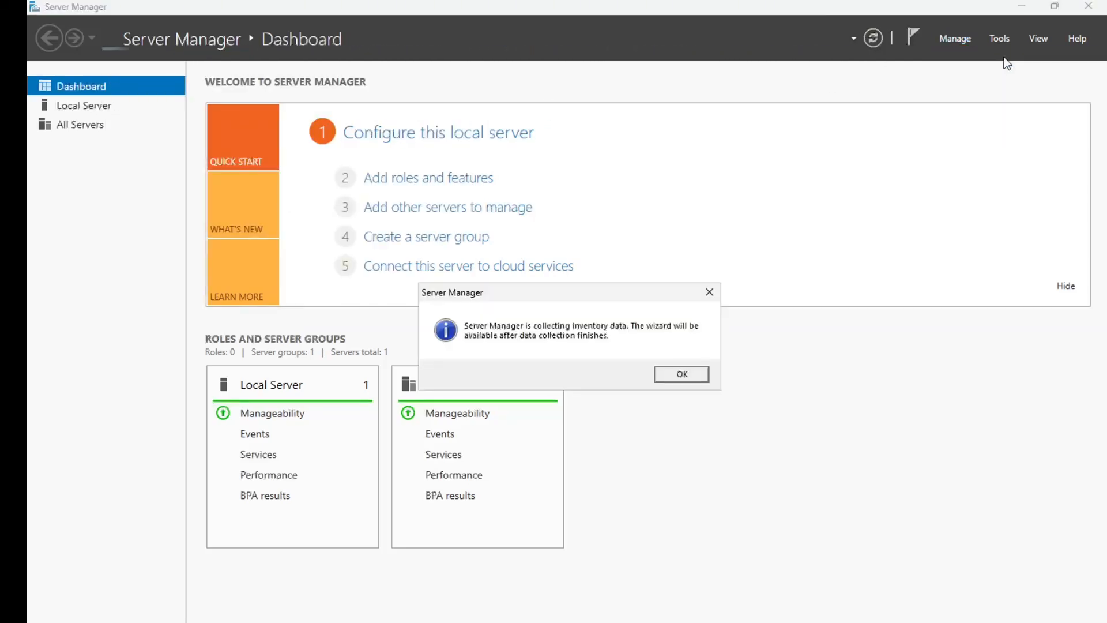
click(685, 372)
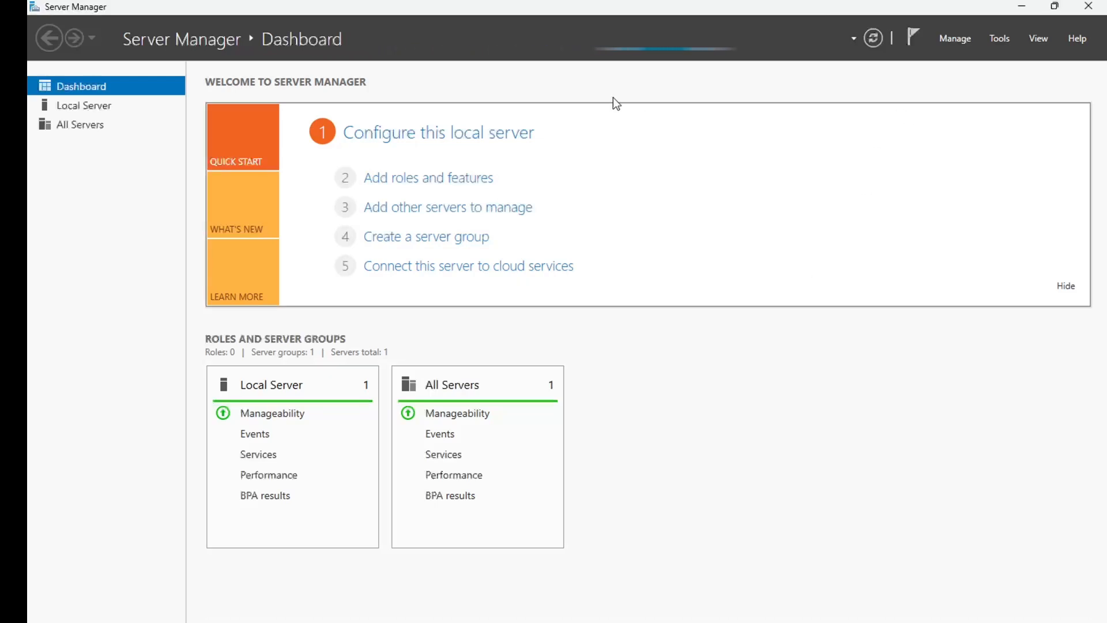
click(951, 40)
click(962, 56)
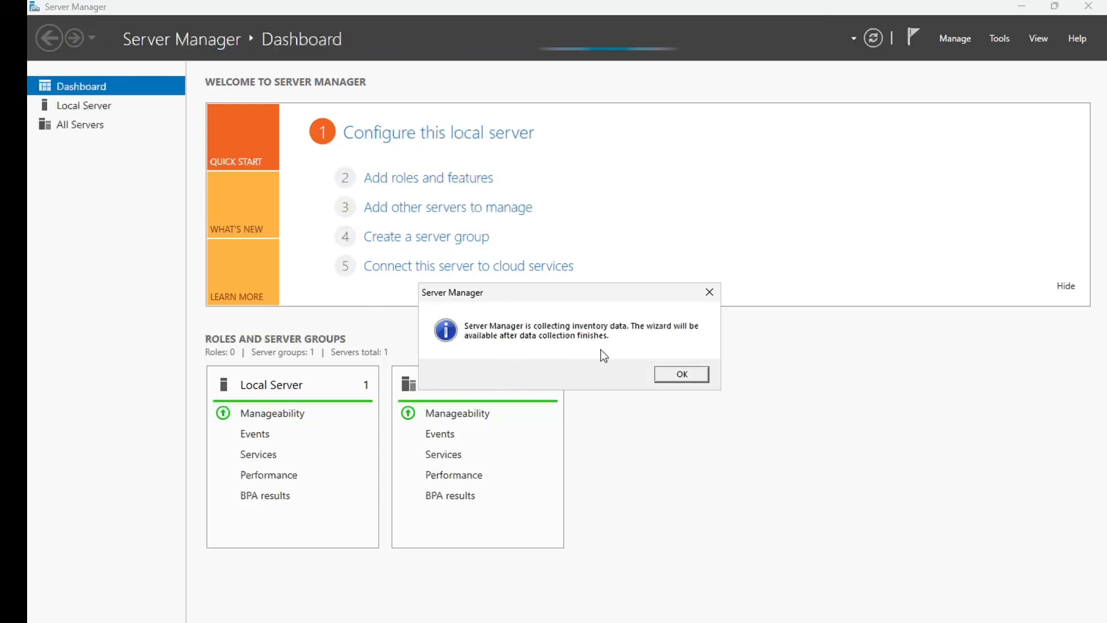
click(687, 379)
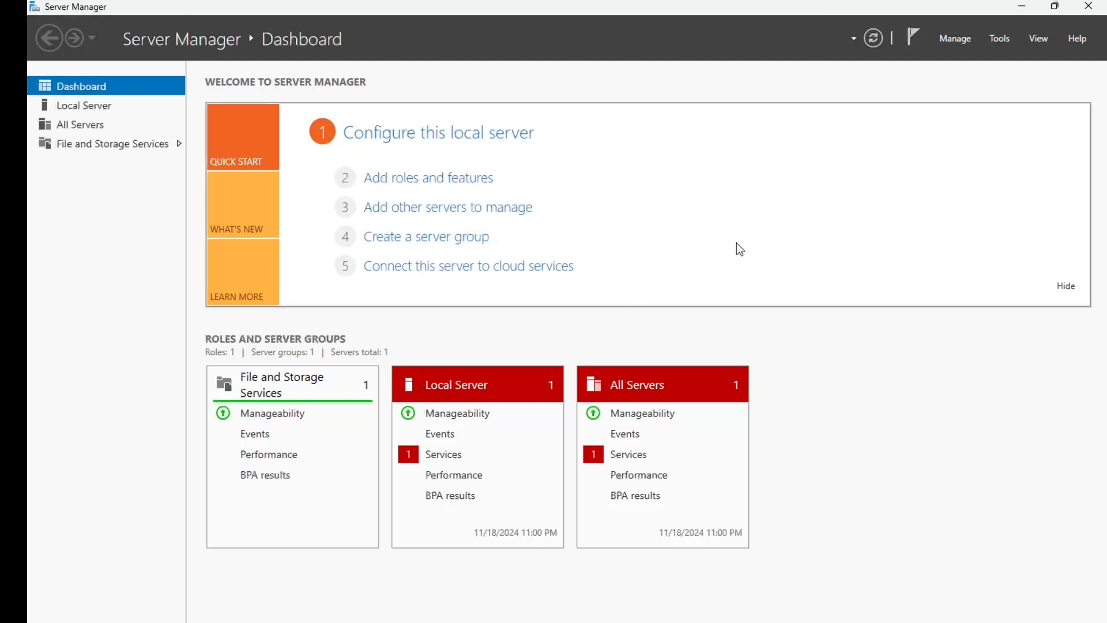
click(951, 38)
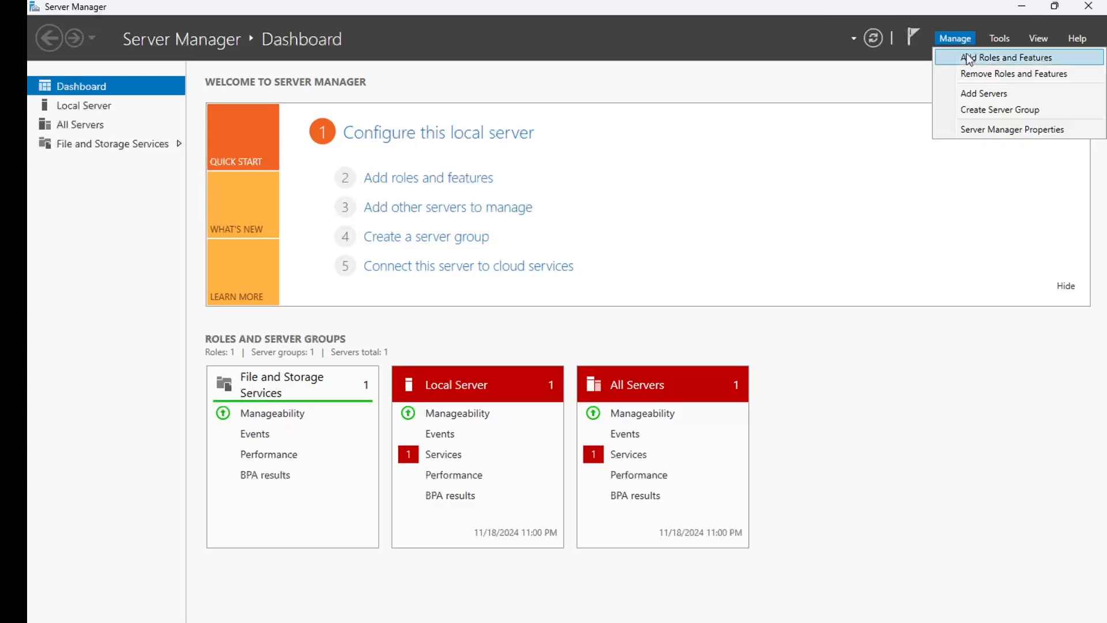
click(963, 56)
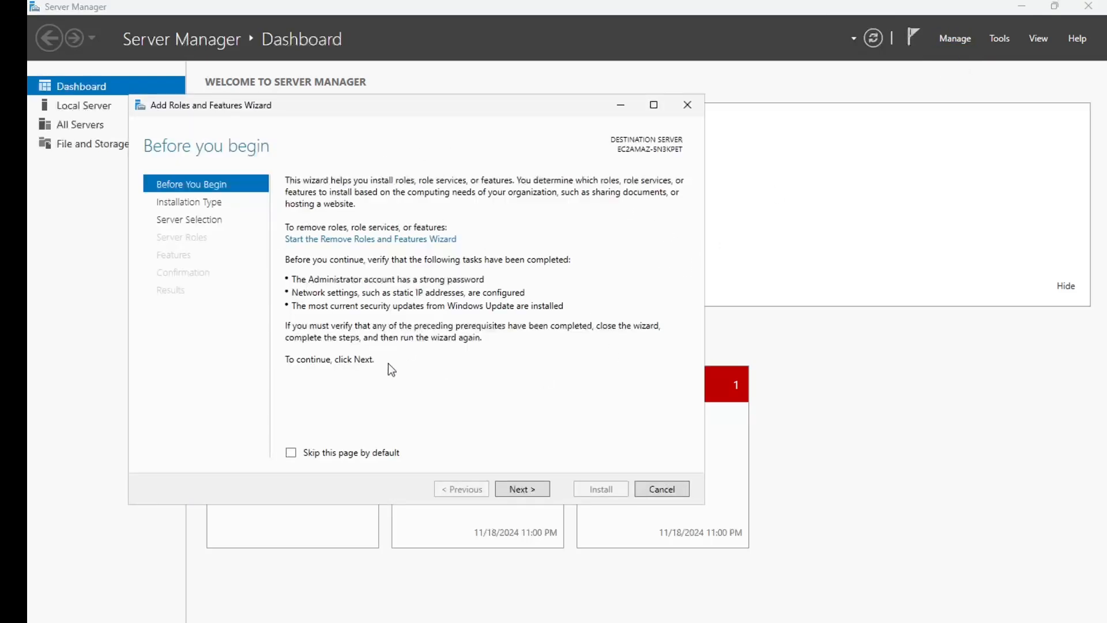
Advance the wizard with role-based installation on the local server to the Server Roles list
click(526, 491)
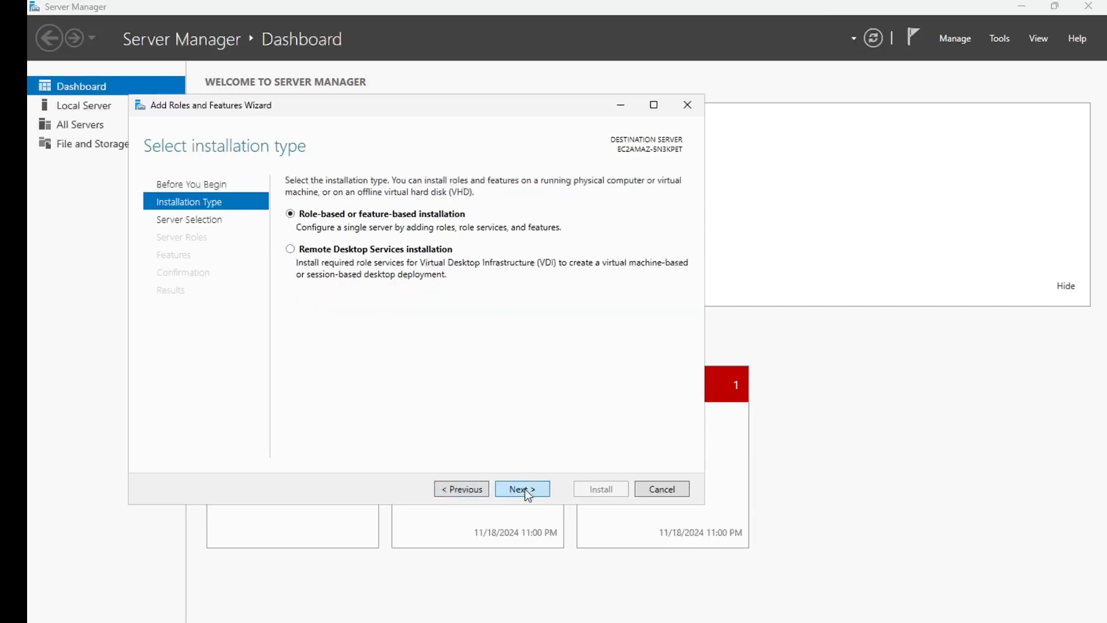
click(526, 491)
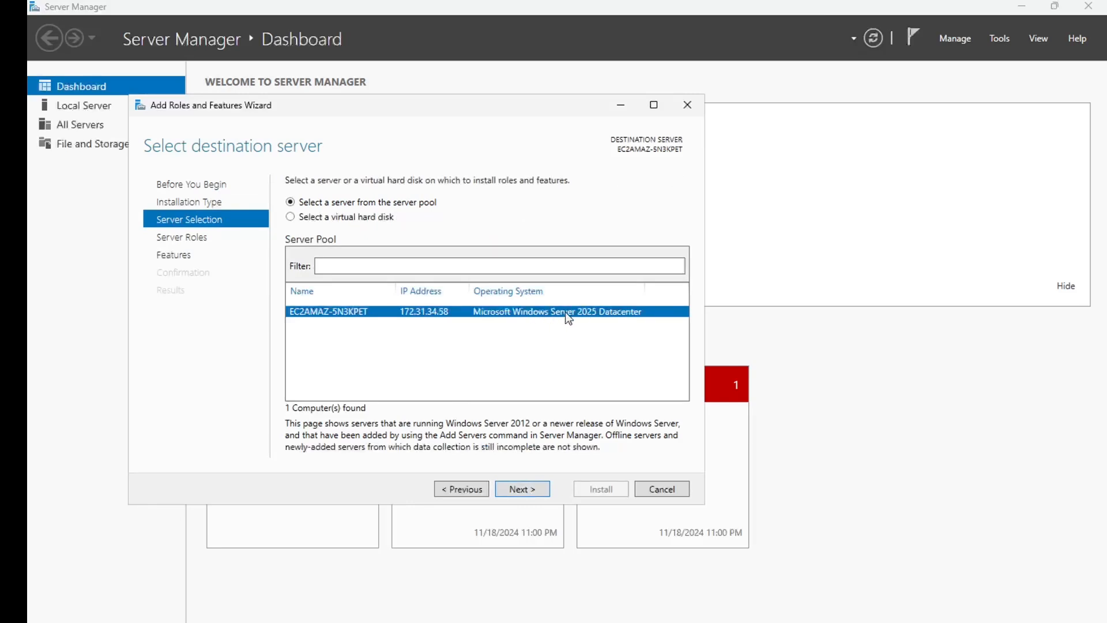
click(526, 490)
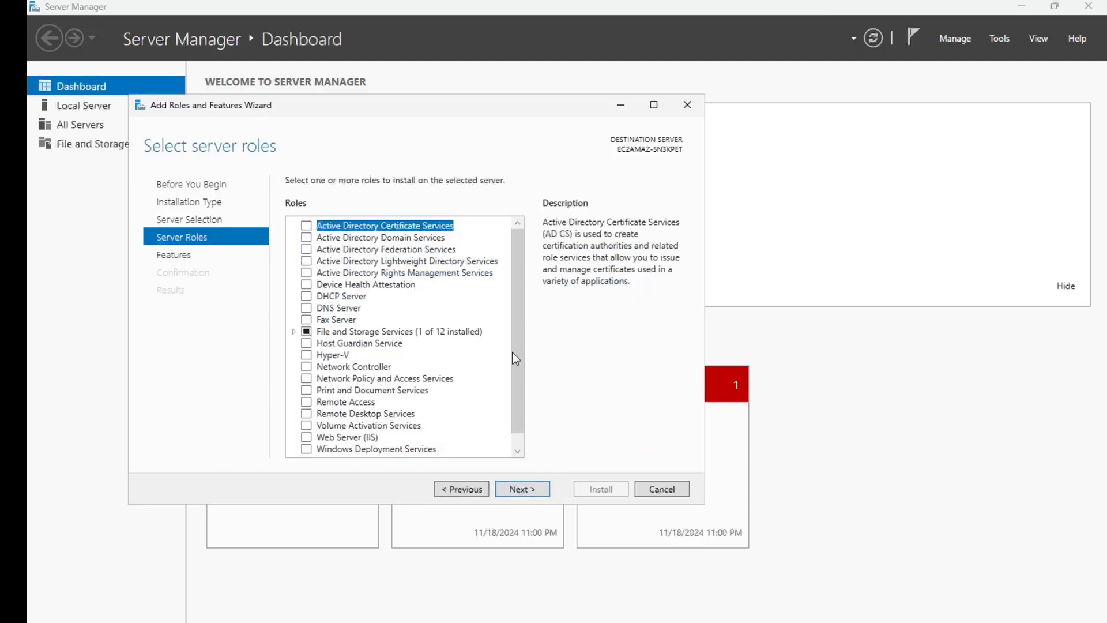
scroll(383, 285, down, 1)
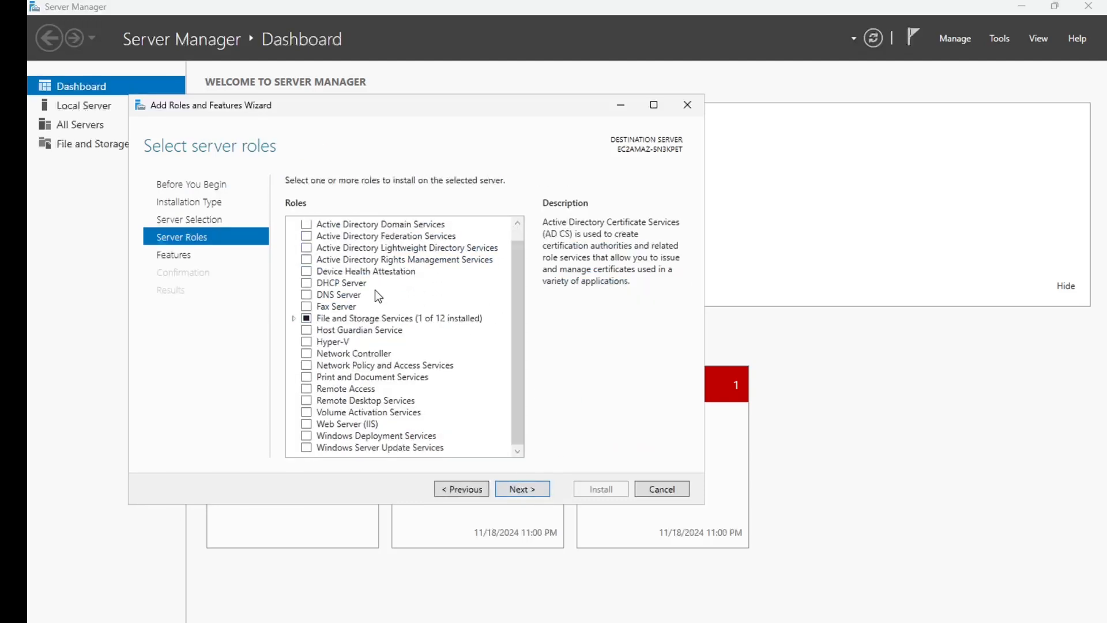
scroll(378, 294, up, 1)
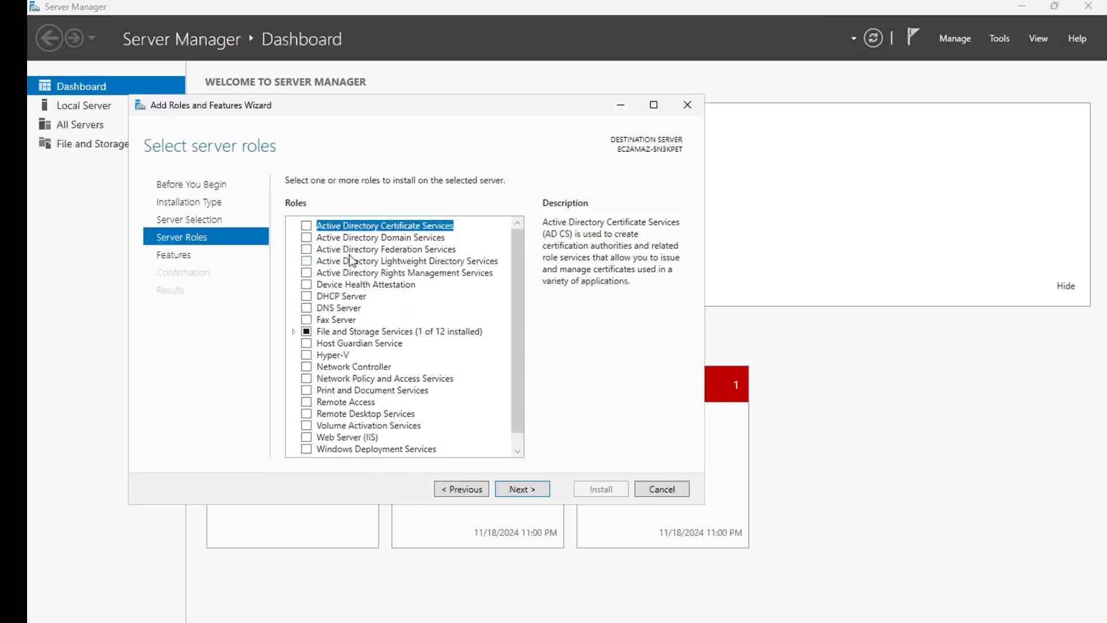
Select Active Directory Domain Services plus its management tools and install them
click(306, 238)
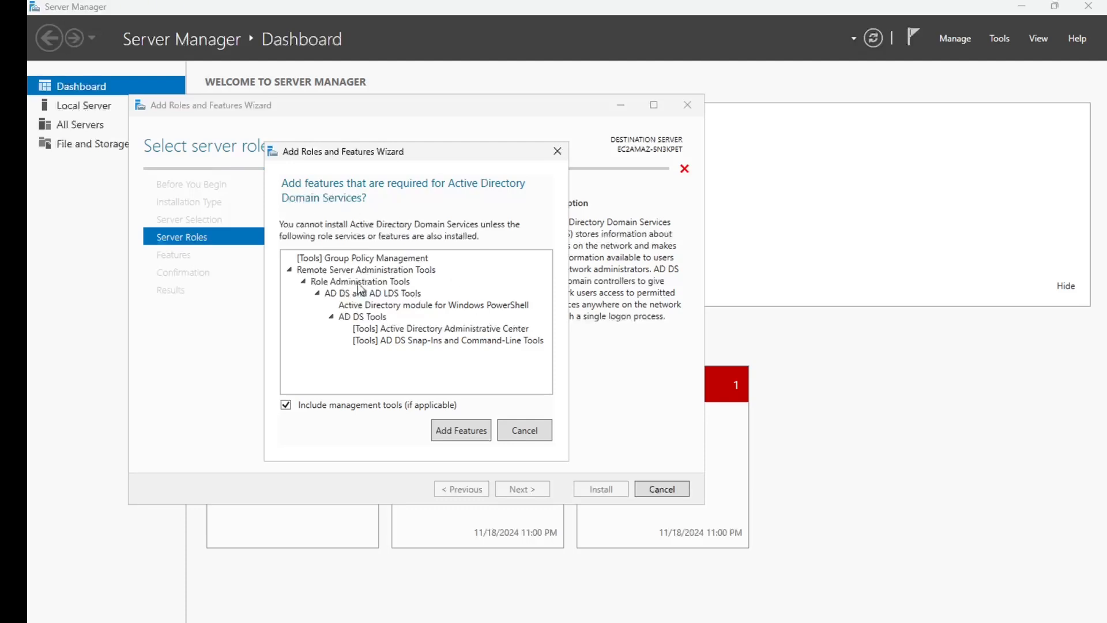
click(459, 432)
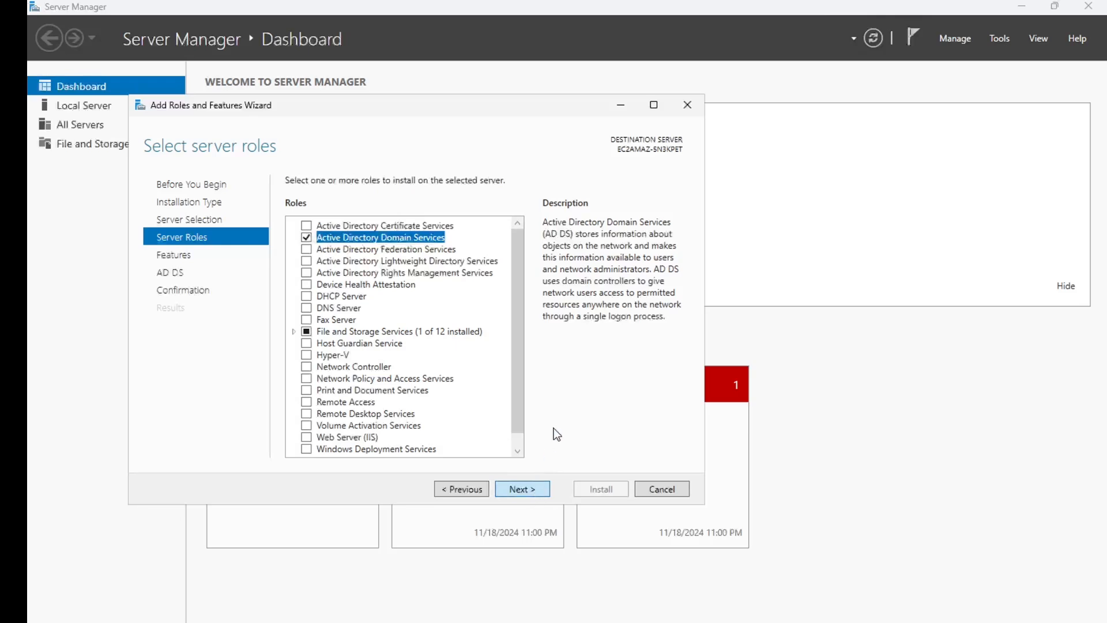
click(522, 489)
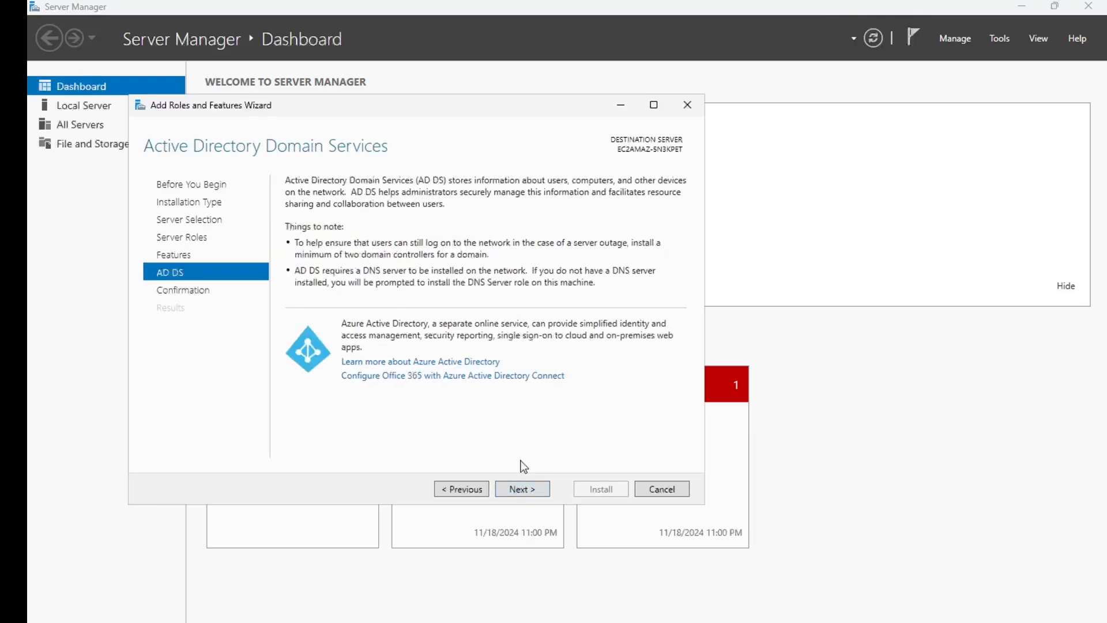
click(521, 489)
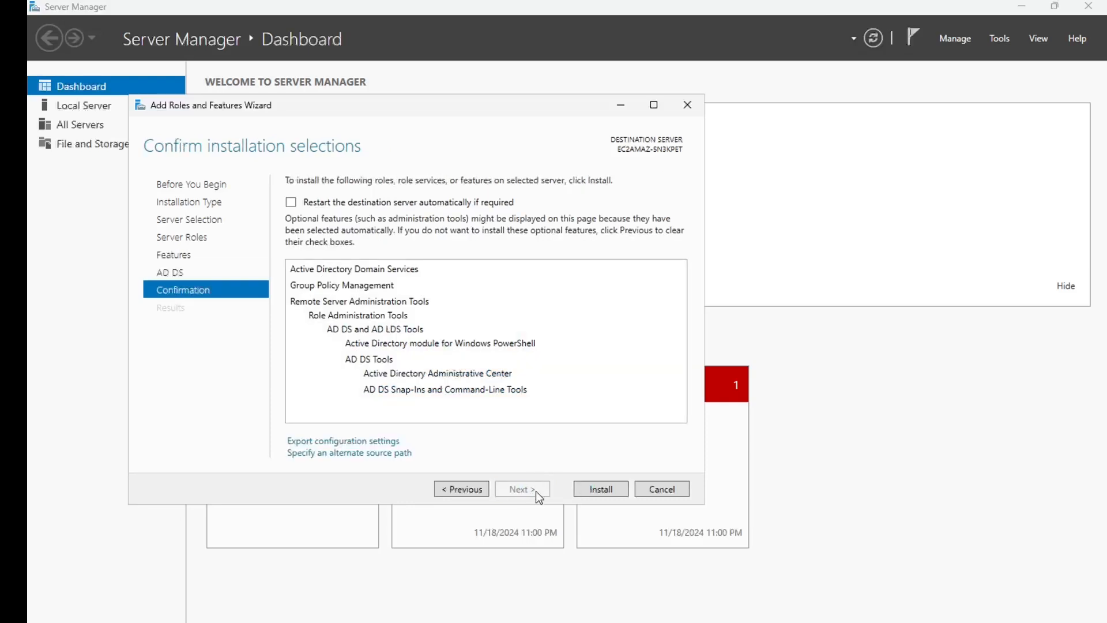
click(594, 491)
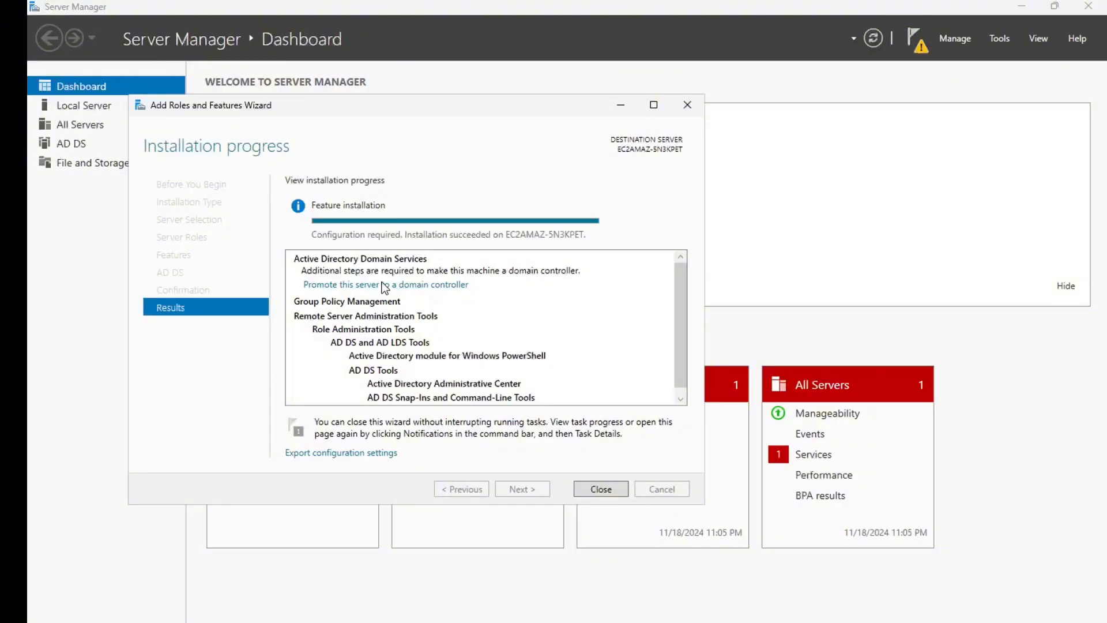
Start promoting EC2AMAZ-5N3KPET to a domain controller from the installation results
click(413, 285)
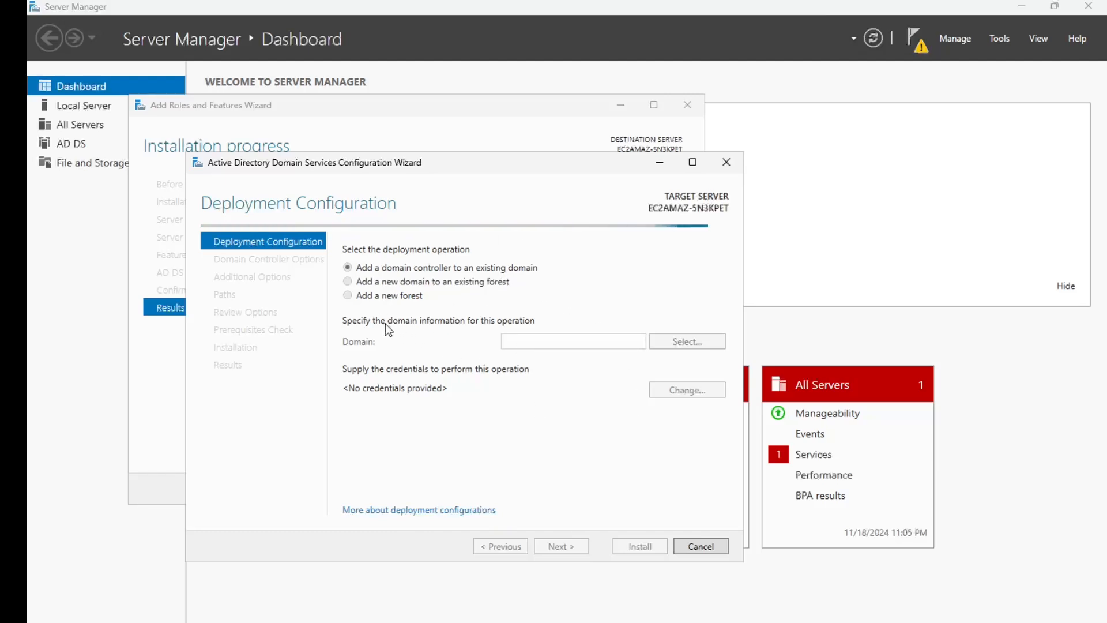
Choose a new forest with root domain name polytechnic.local and continue to Domain Controller Options
click(348, 295)
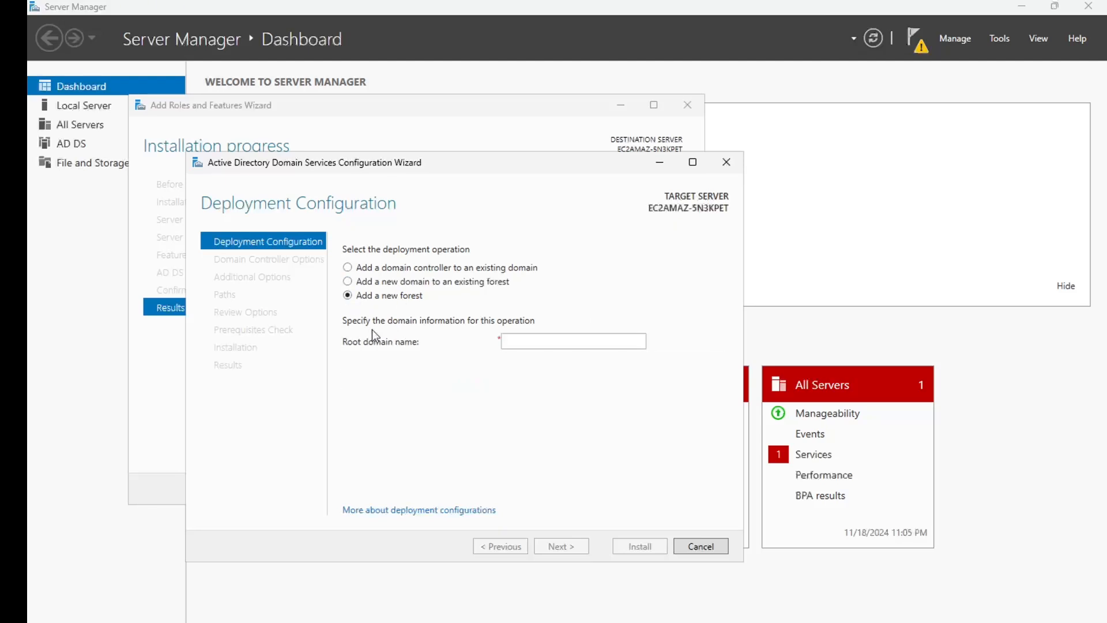
click(533, 340)
text(polytechni)
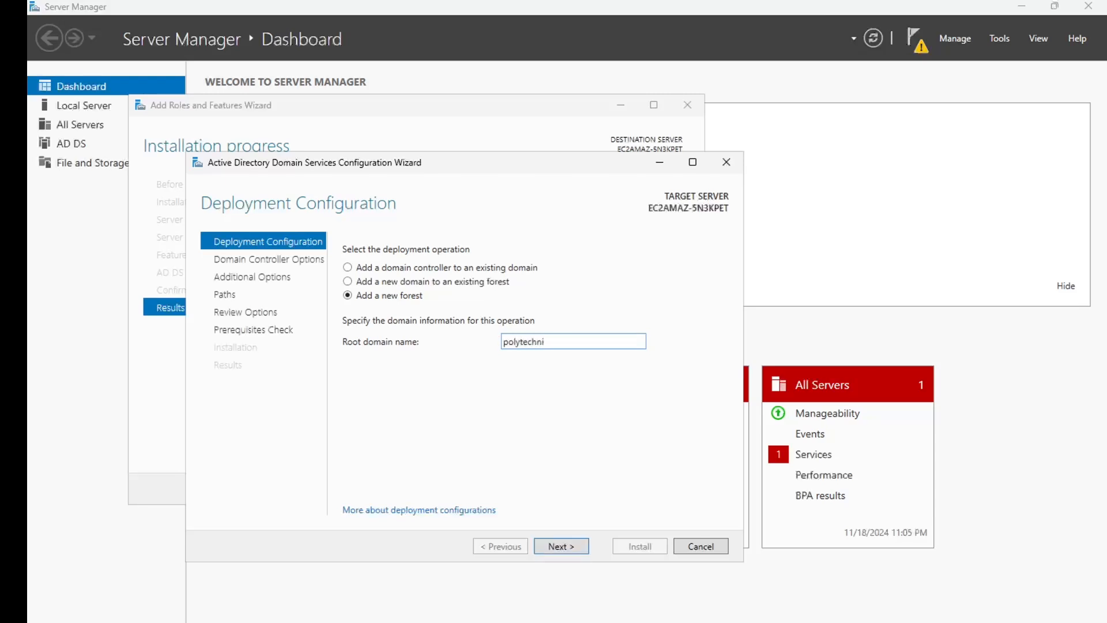
text(c.local)
click(569, 545)
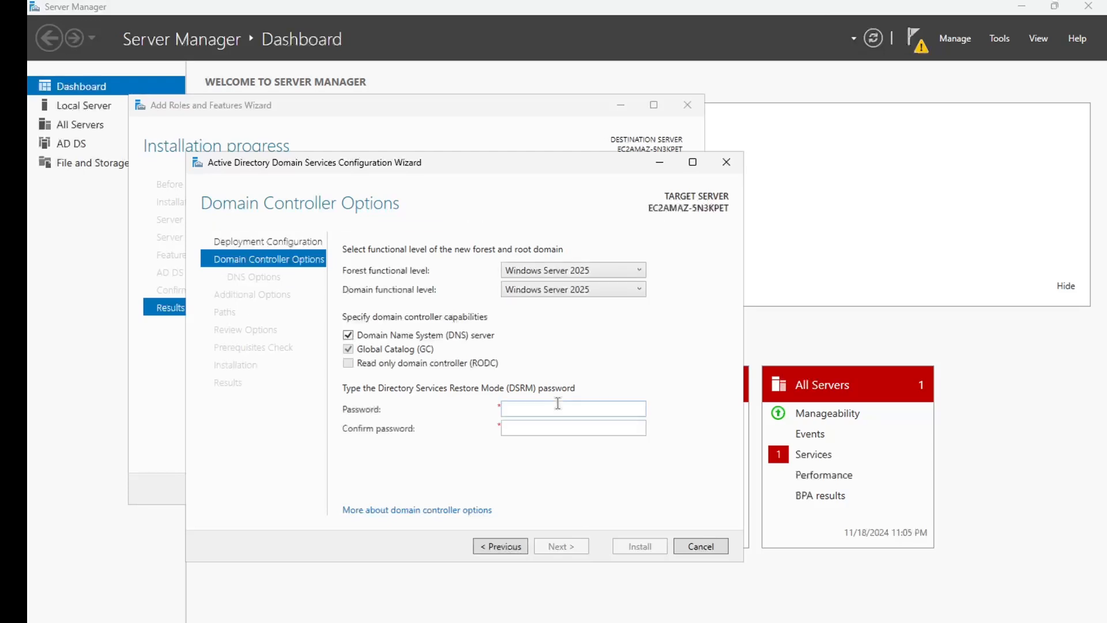
Enter and confirm a Directory Services Restore Mode password
click(555, 408)
text(••••••••••)
key(Tab)
text(•••••••)
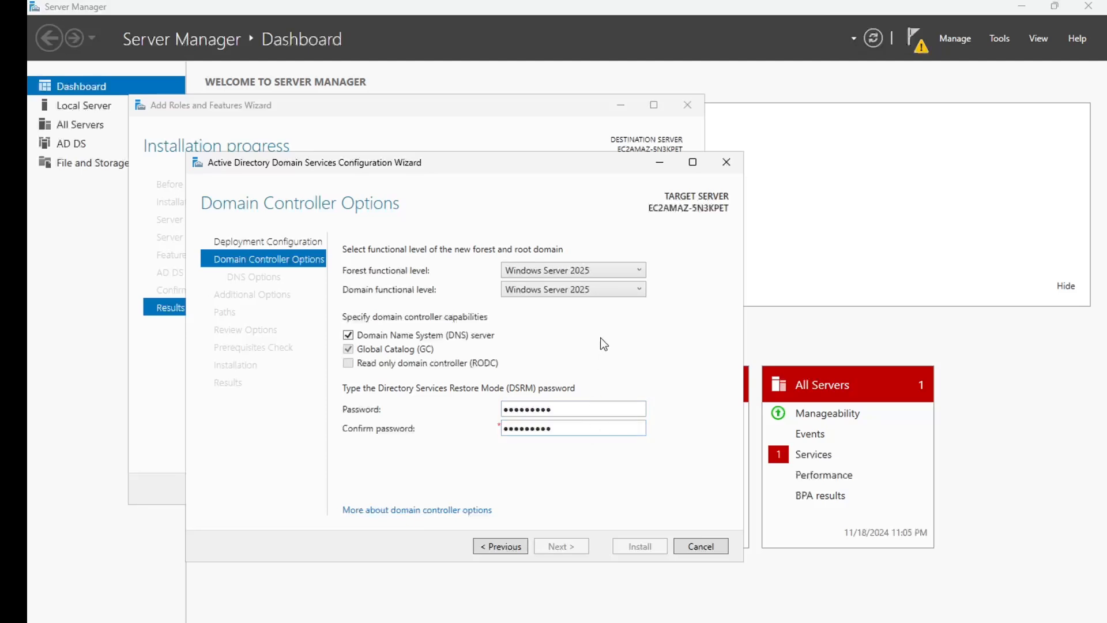
Review the forest and domain functional levels, keeping Windows Server 2025
click(593, 275)
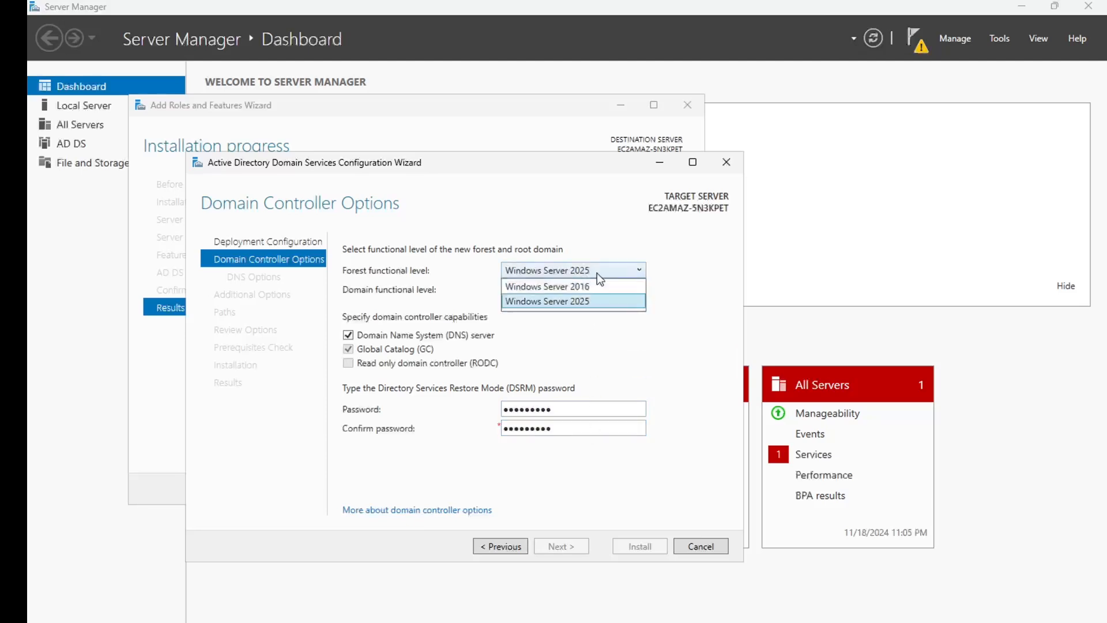
click(568, 271)
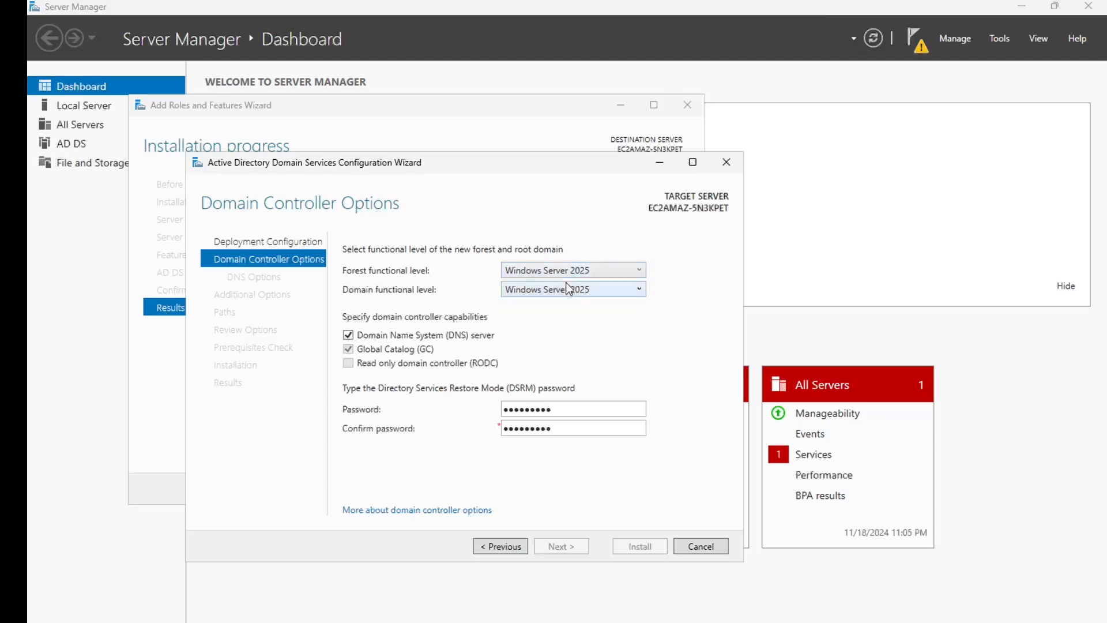
click(568, 289)
click(638, 275)
click(633, 271)
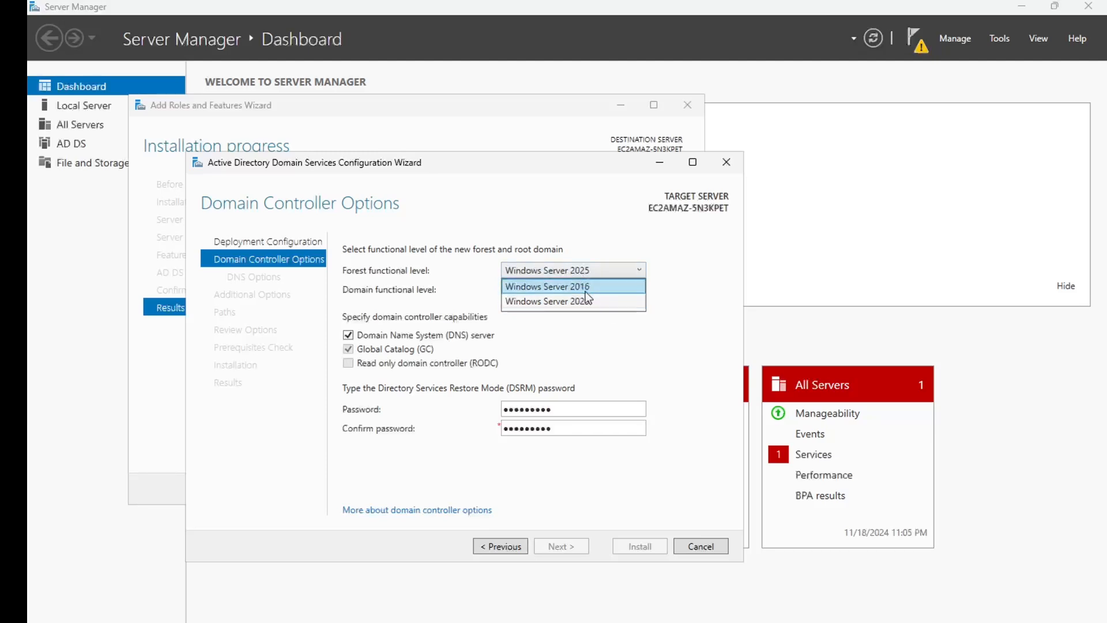
click(565, 271)
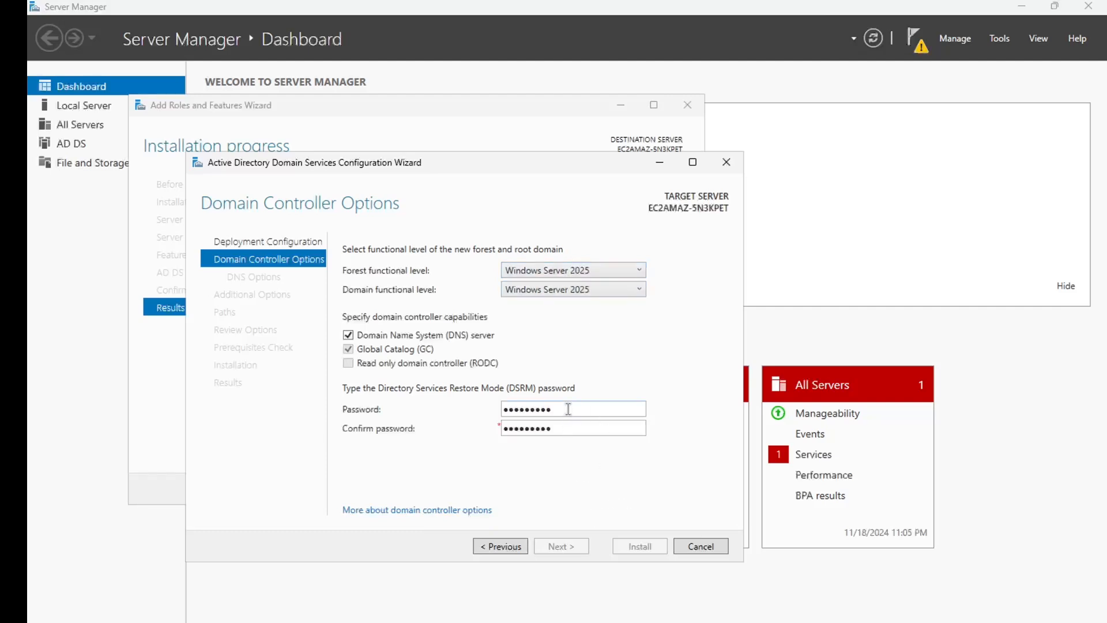
Re-enter the DSRM password and its confirmation, then continue to DNS Options
double_click(568, 409)
key(BackSpace)
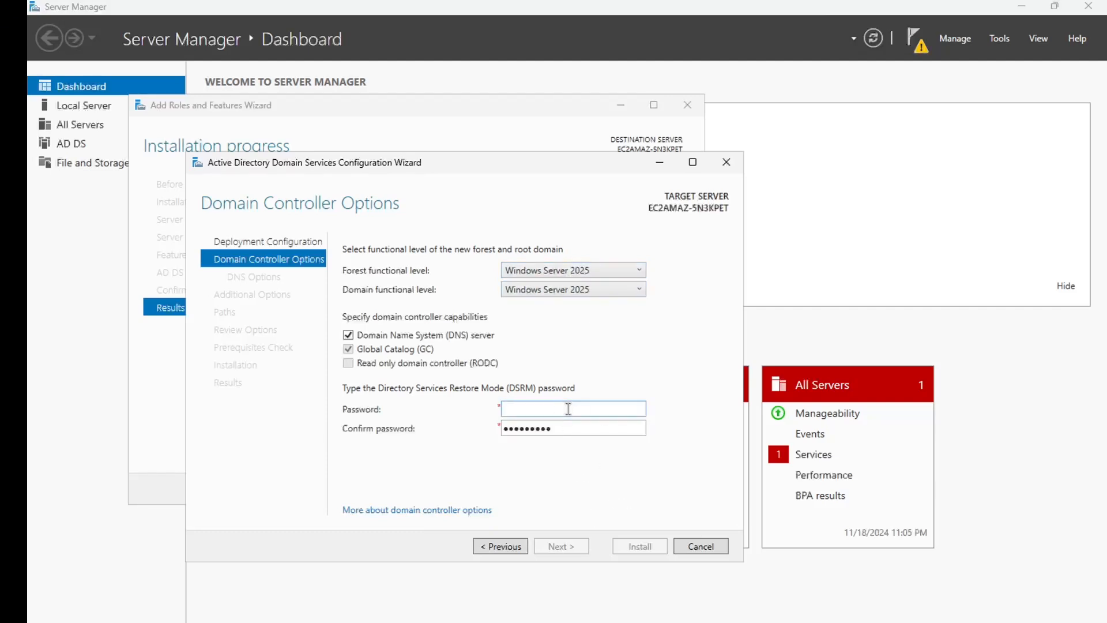
text(••••••••)
key(Tab)
key(BackSpace)
key(BackSpace)
key(BackSpace)
key(BackSpace)
key(BackSpace)
key(BackSpace)
key(BackSpace)
key(BackSpace)
text(••••••••)
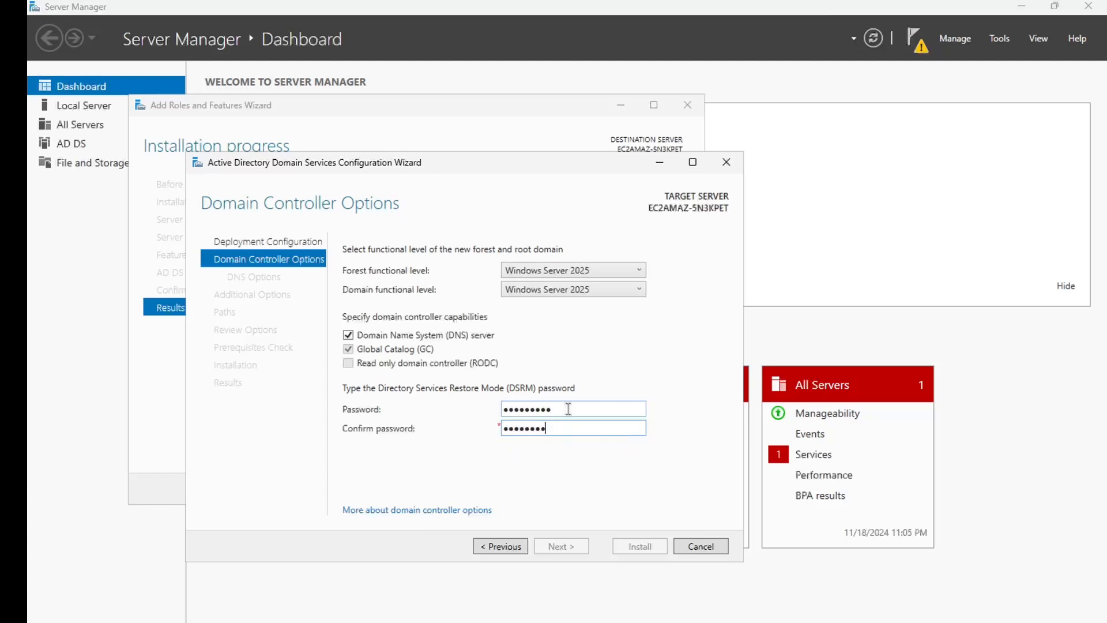
text(•)
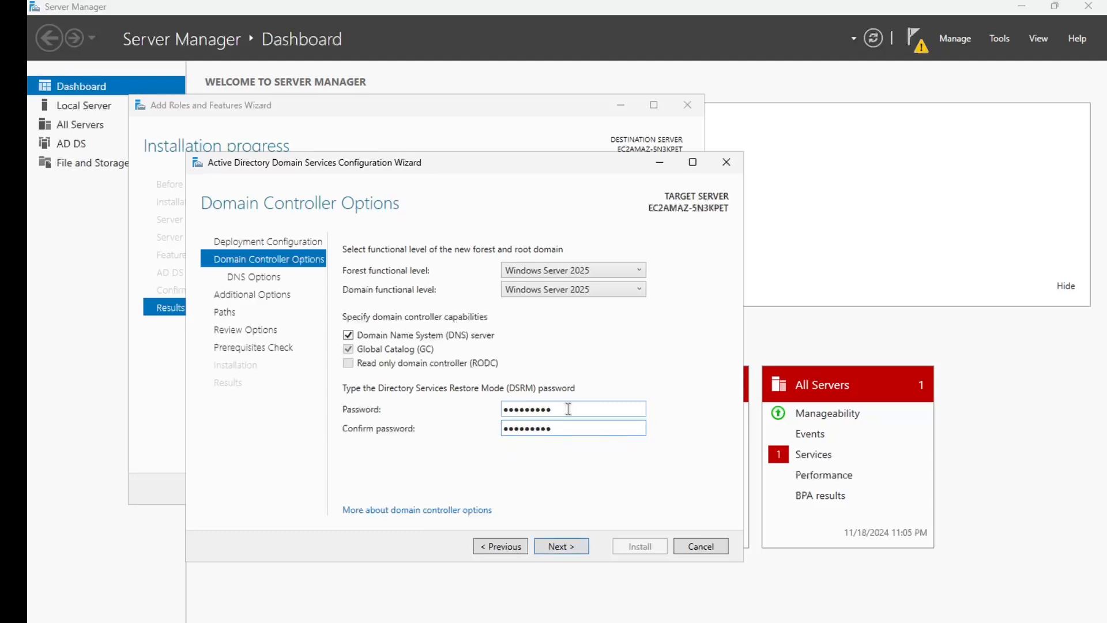
click(565, 545)
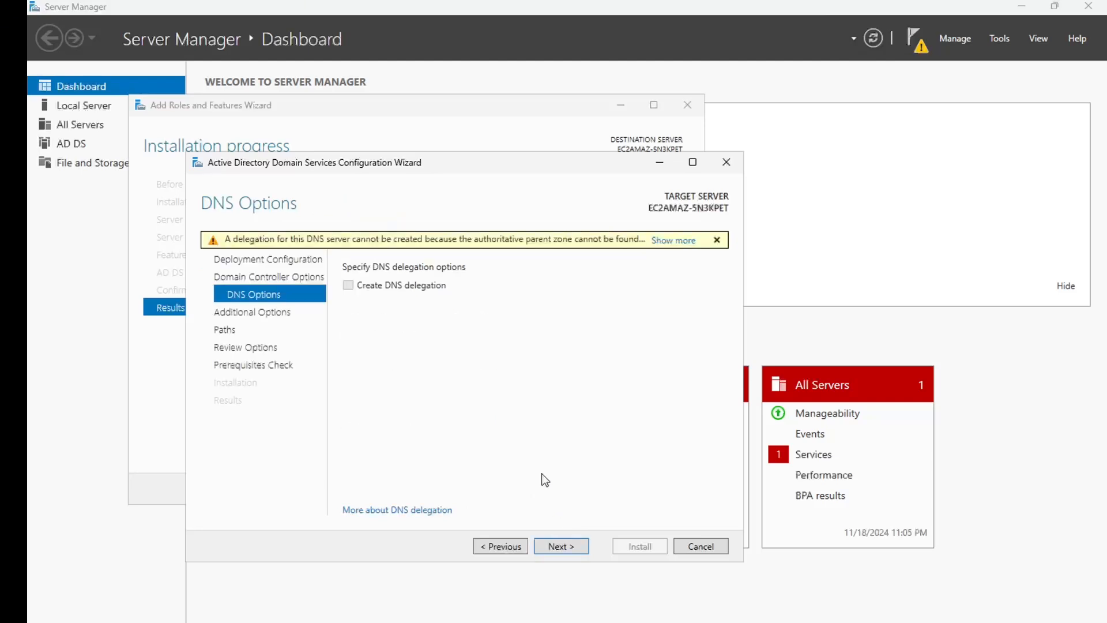
Accept the default DNS options, NetBIOS name POLYTECHNIC and C:\Windows NTDS/SYSVOL paths, then select the review summary
click(561, 547)
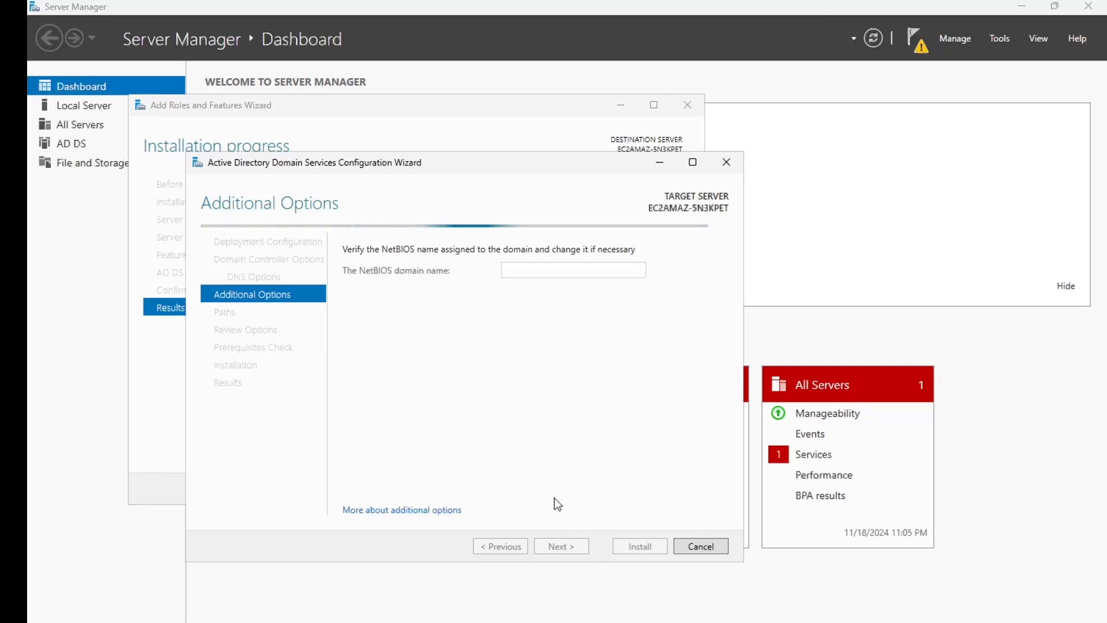
click(557, 545)
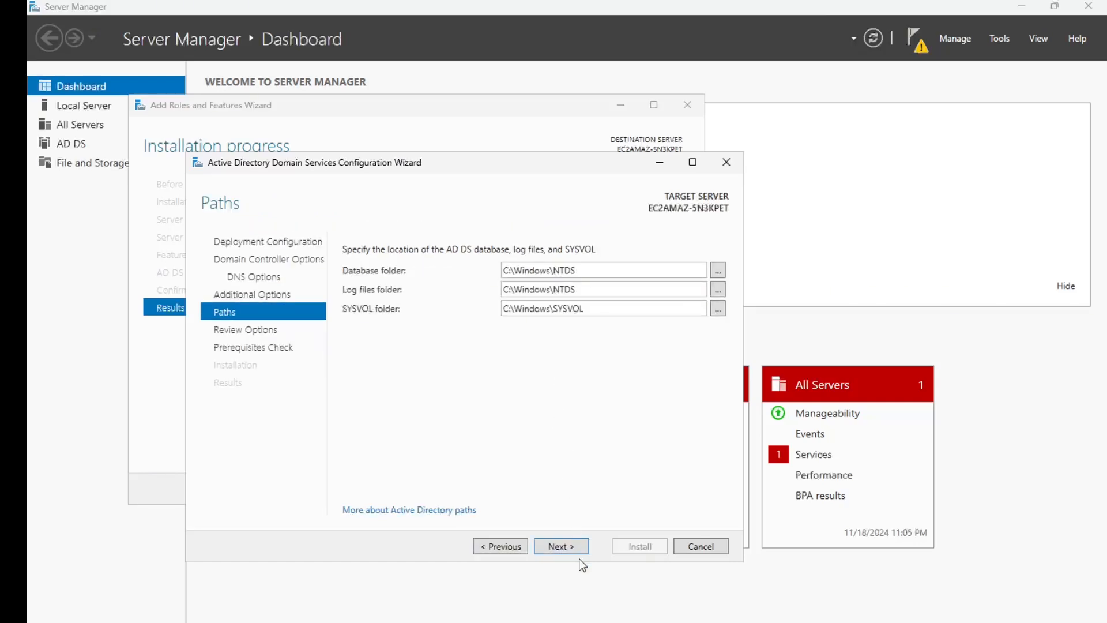
click(567, 547)
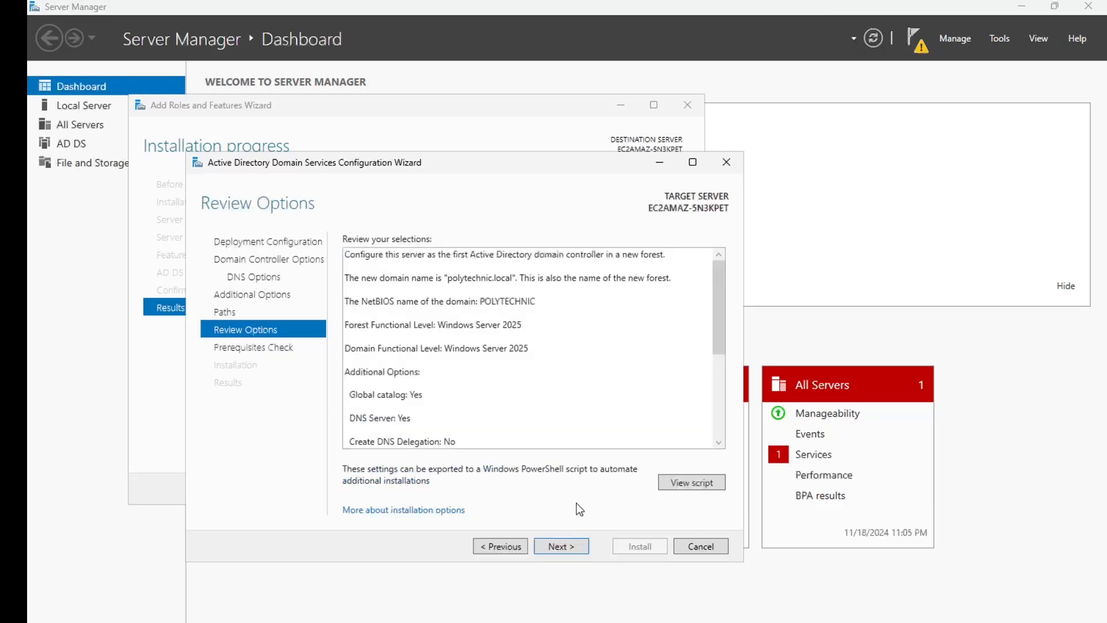
scroll(563, 409, down, 1)
scroll(562, 409, down, 2)
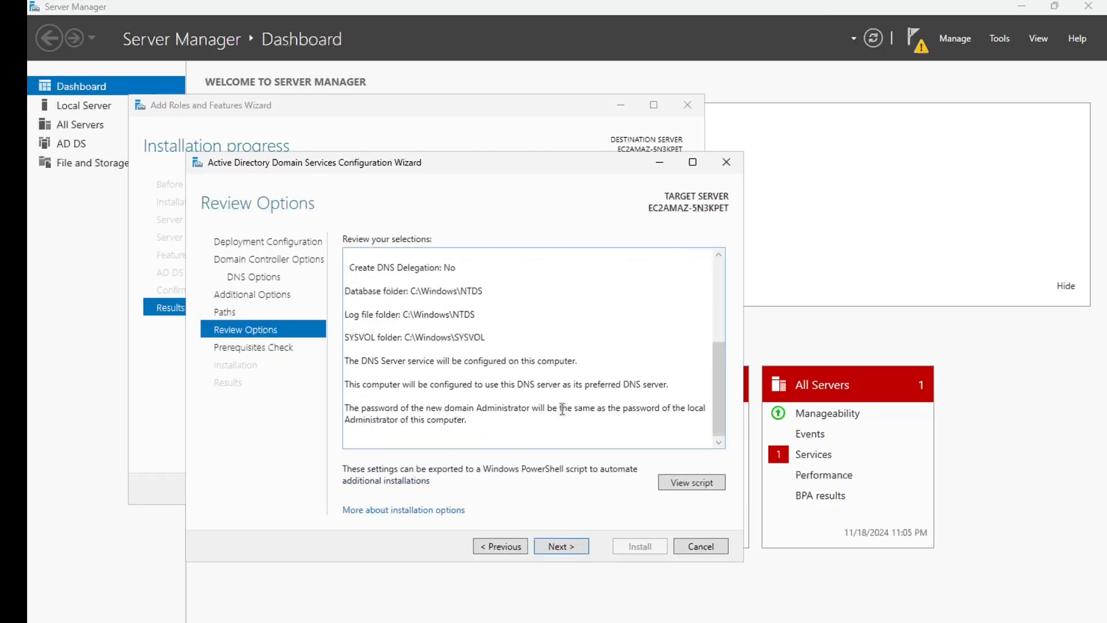
scroll(563, 409, up, 3)
scroll(518, 372, down, 3)
key(ctrl+a)
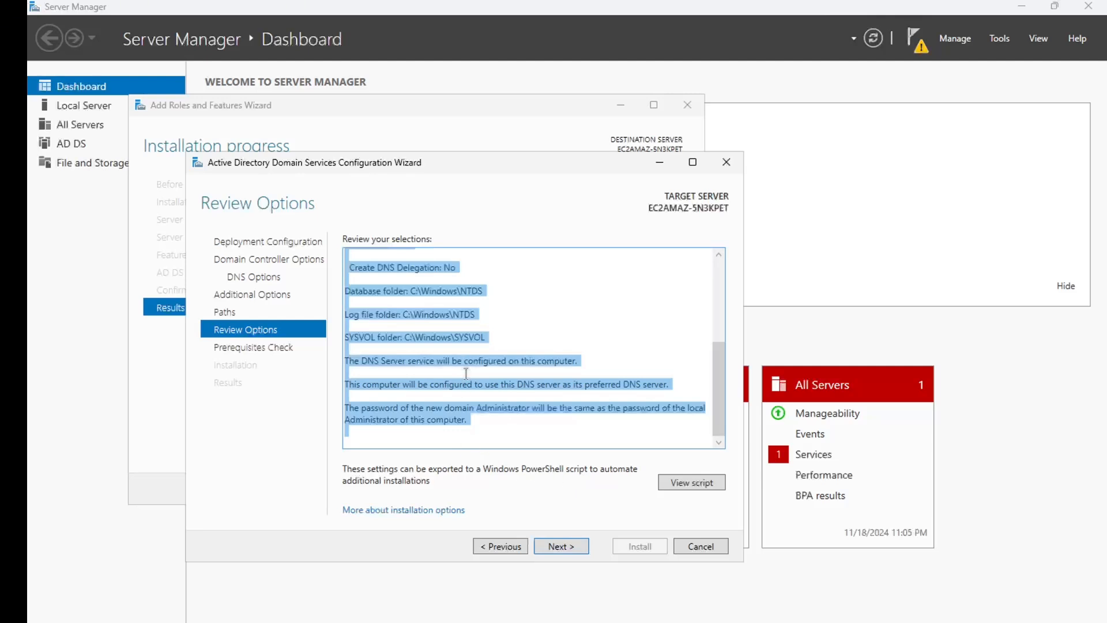
Export the settings and inspect the Install-ADDSForest PowerShell script in Notepad, then return to the wizard
click(686, 484)
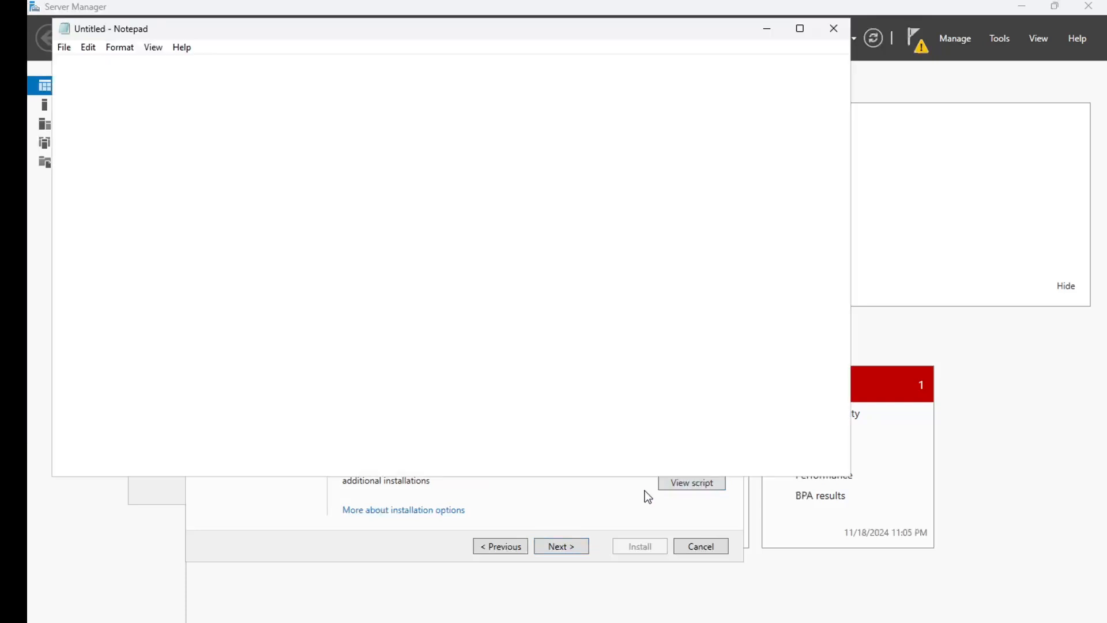
drag(162, 273, 61, 154)
drag(46, 114, 56, 65)
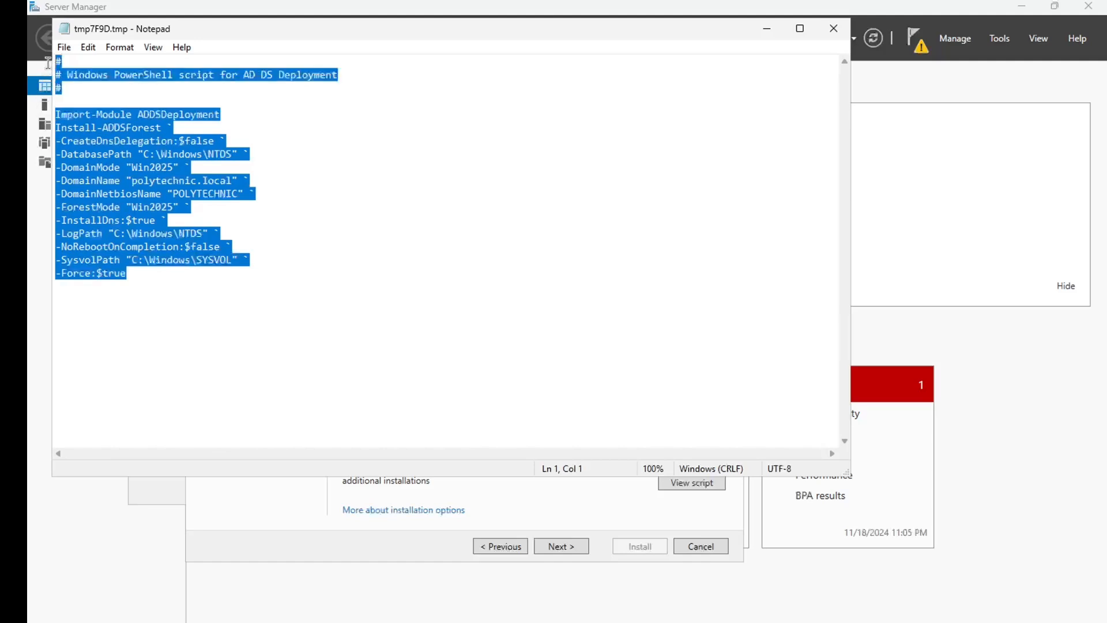
click(155, 220)
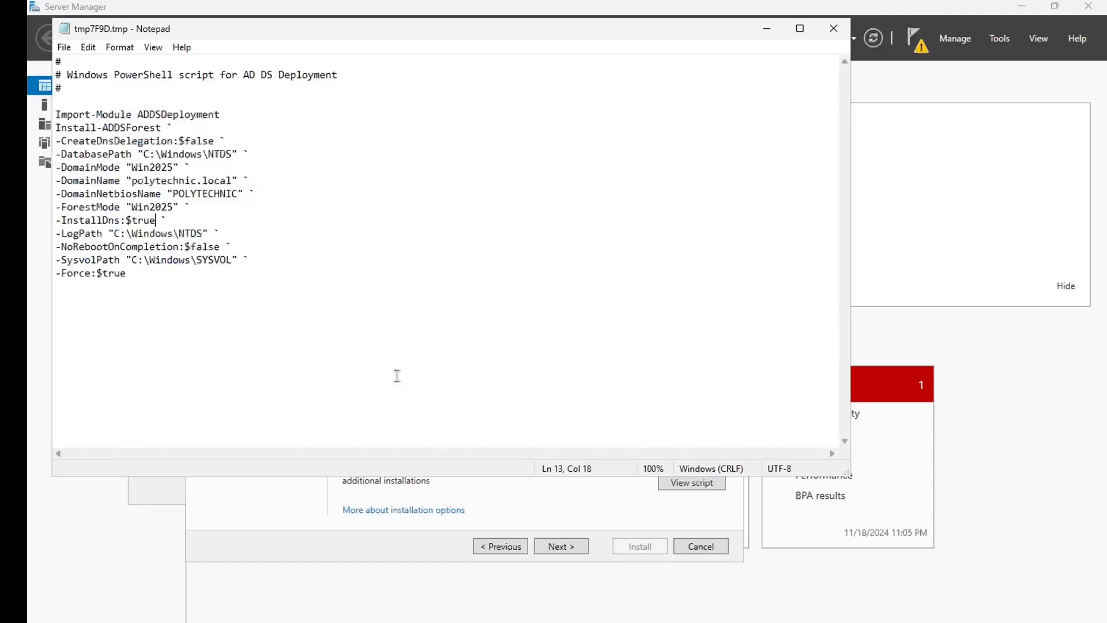
click(560, 500)
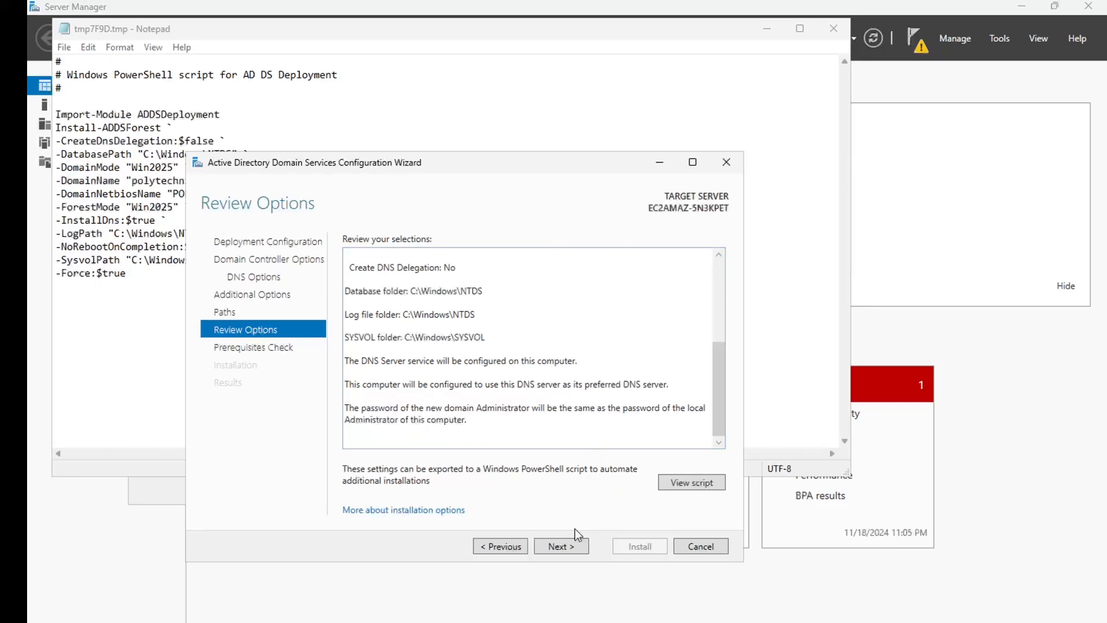
Run the prerequisites check, close the script, and install the domain controller
click(565, 545)
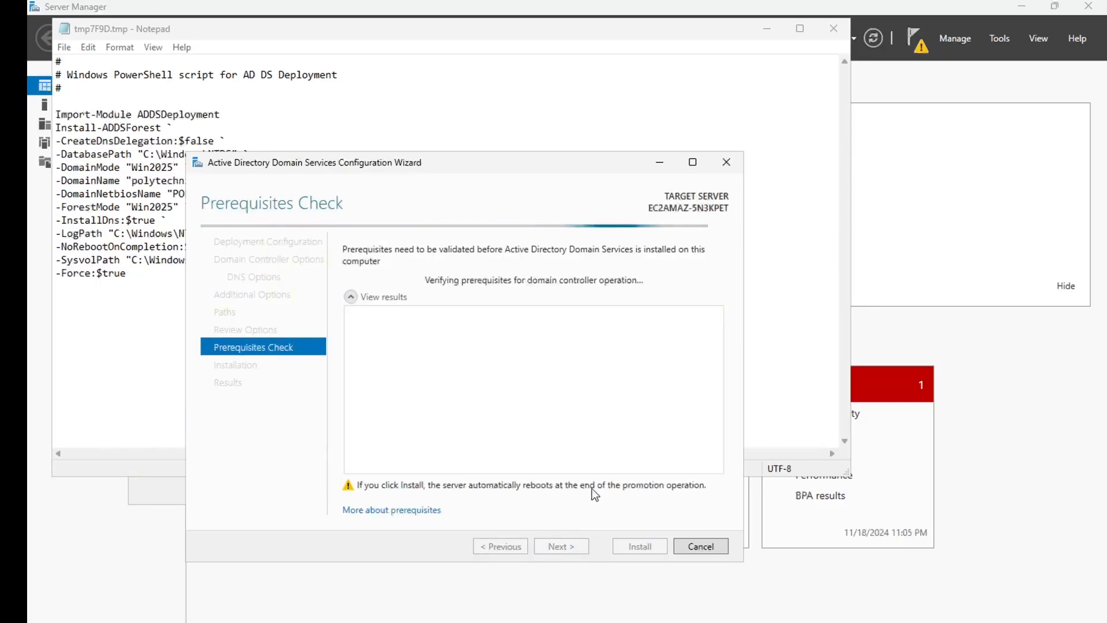
click(833, 30)
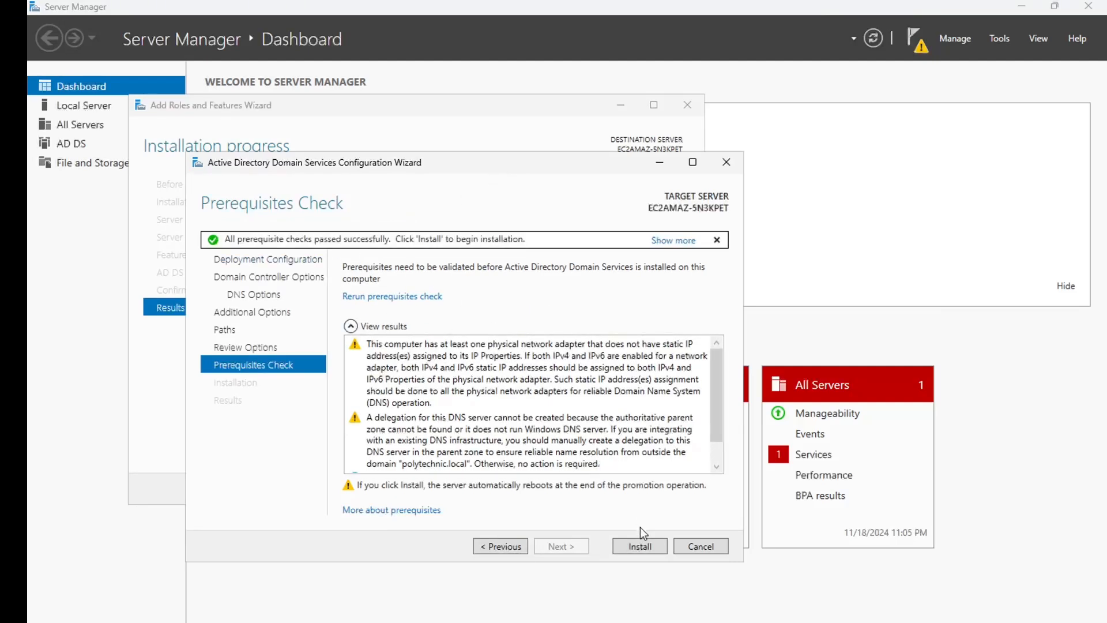
click(649, 544)
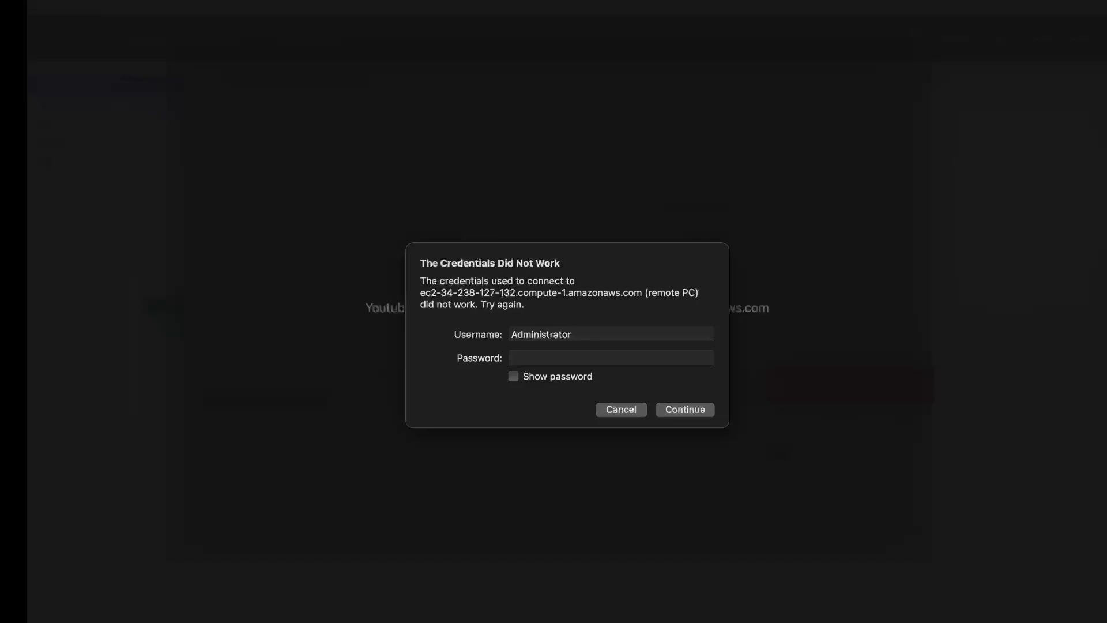
Paste the Administrator password and reconnect to the rebooted EC2 server
click(521, 359)
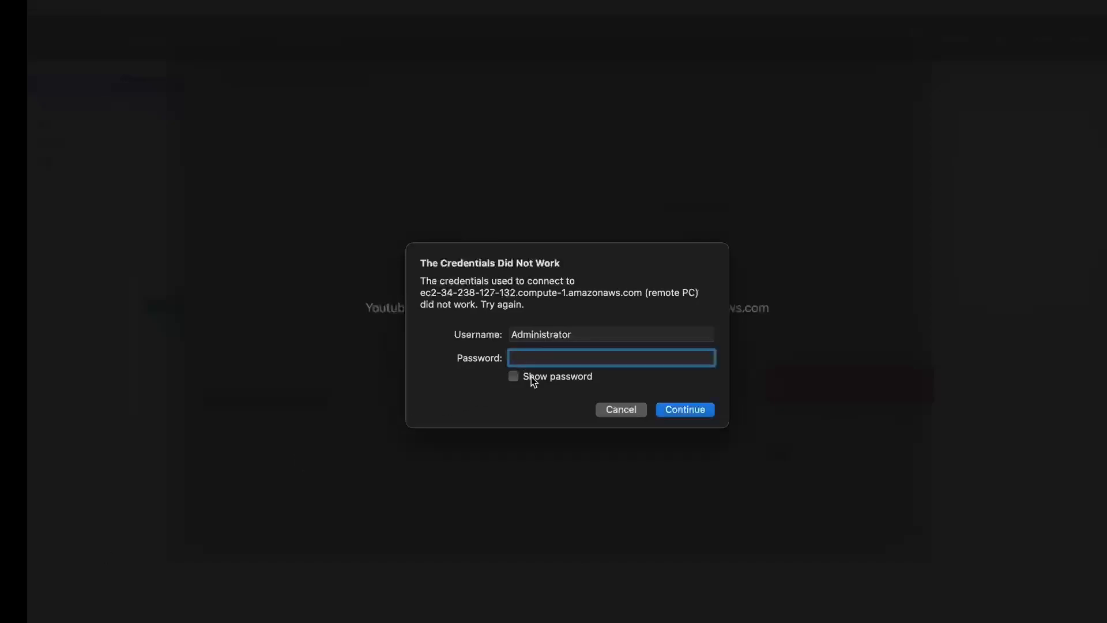
key(super+v)
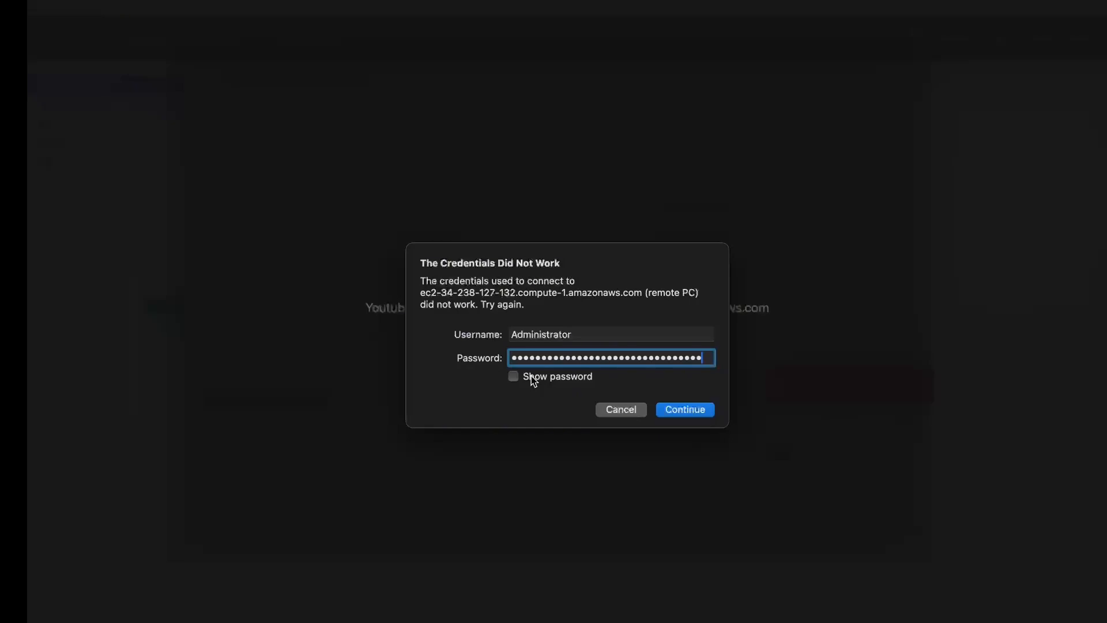
click(697, 411)
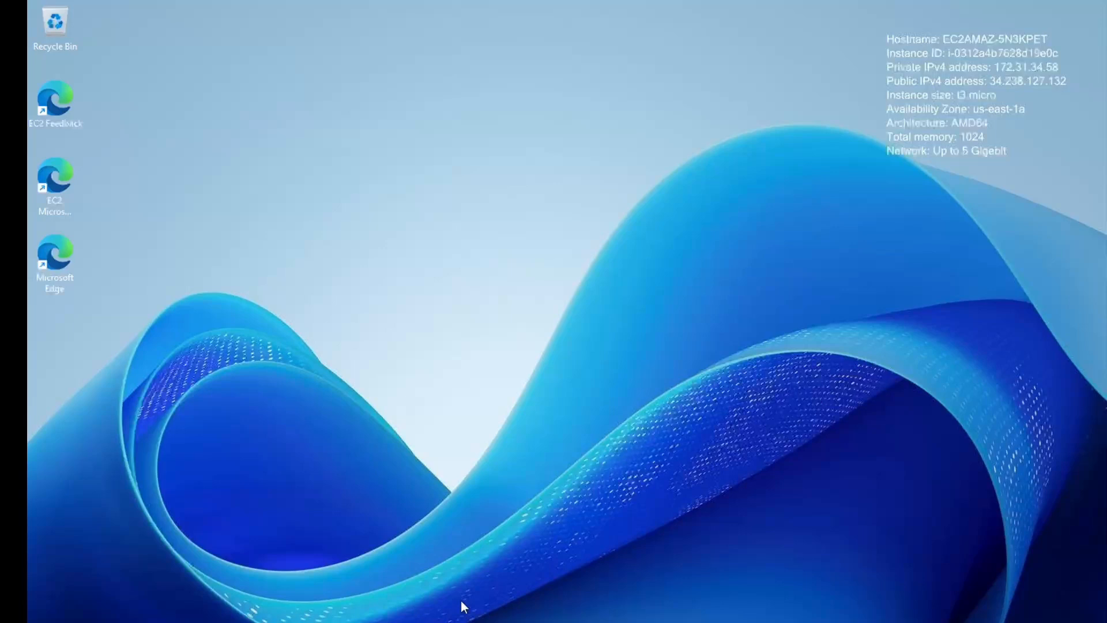
Launch Server Manager, open Active Directory Domains and Trusts, and bring up polytechnic.local's actions
click(448, 620)
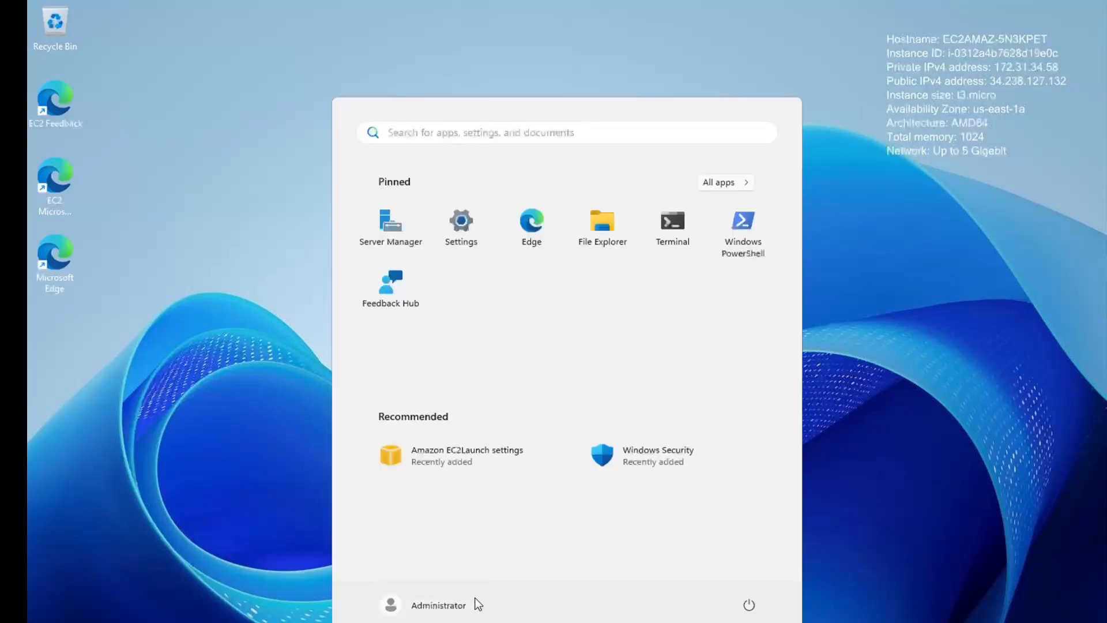
click(385, 237)
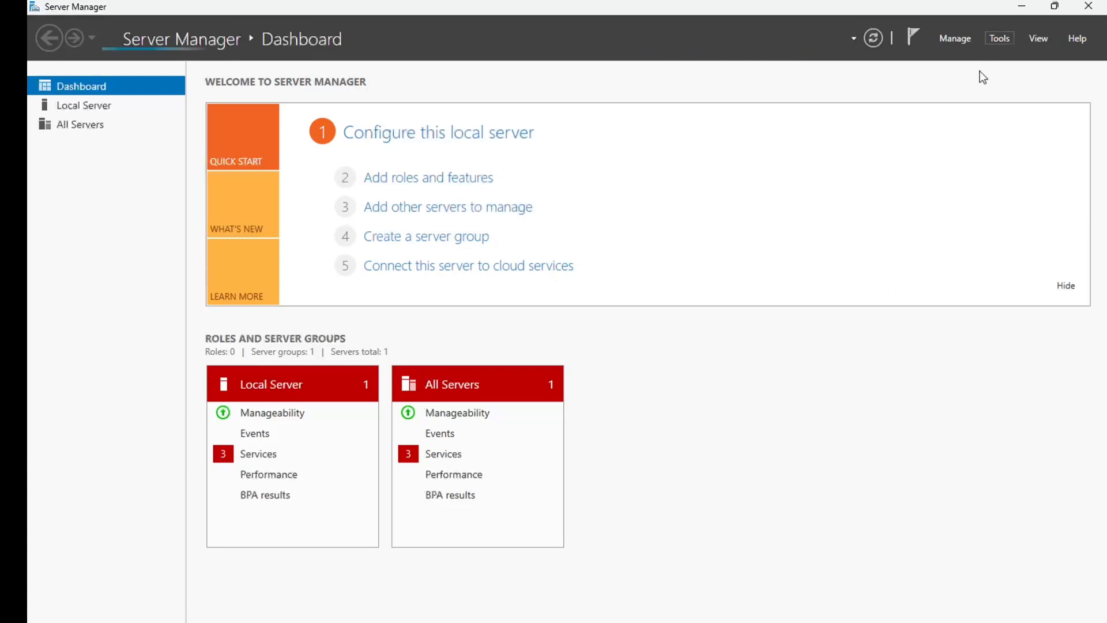
click(999, 38)
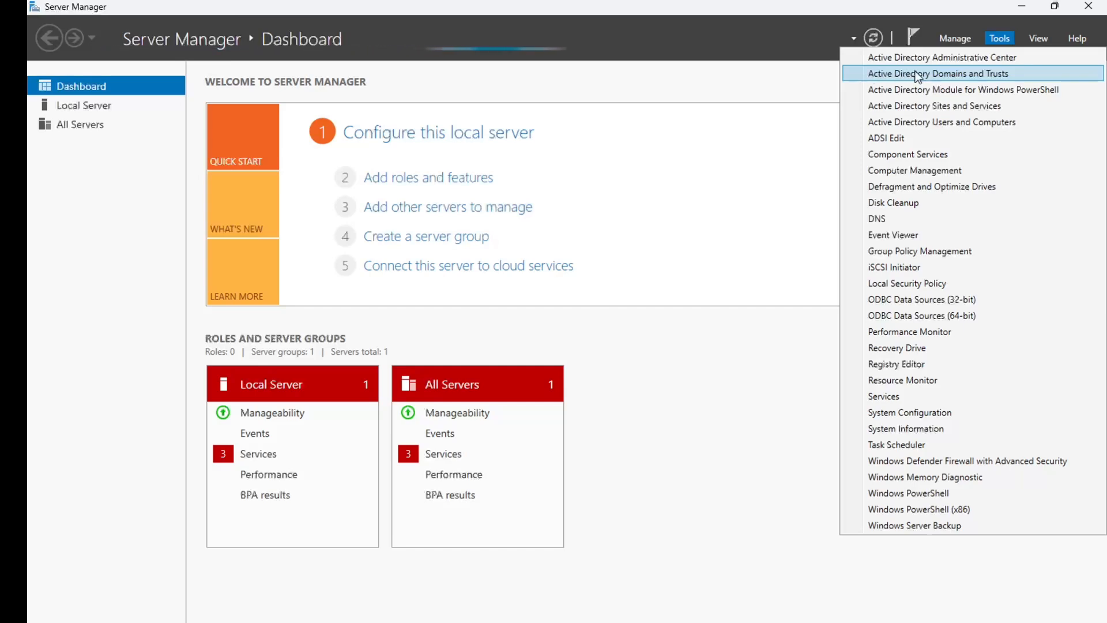
click(917, 73)
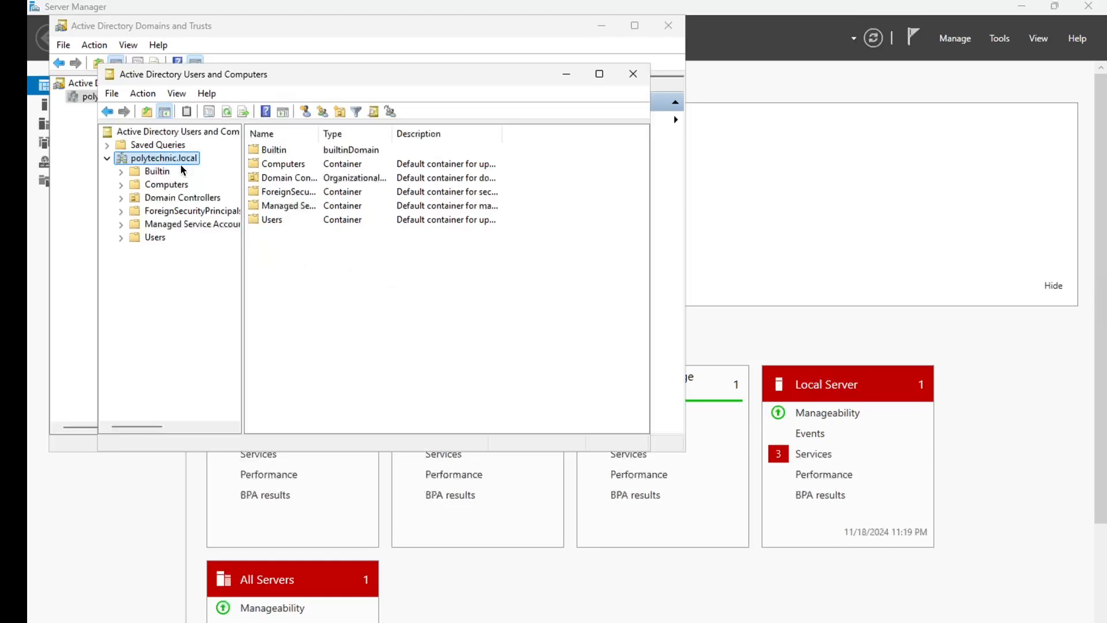
right_click(163, 161)
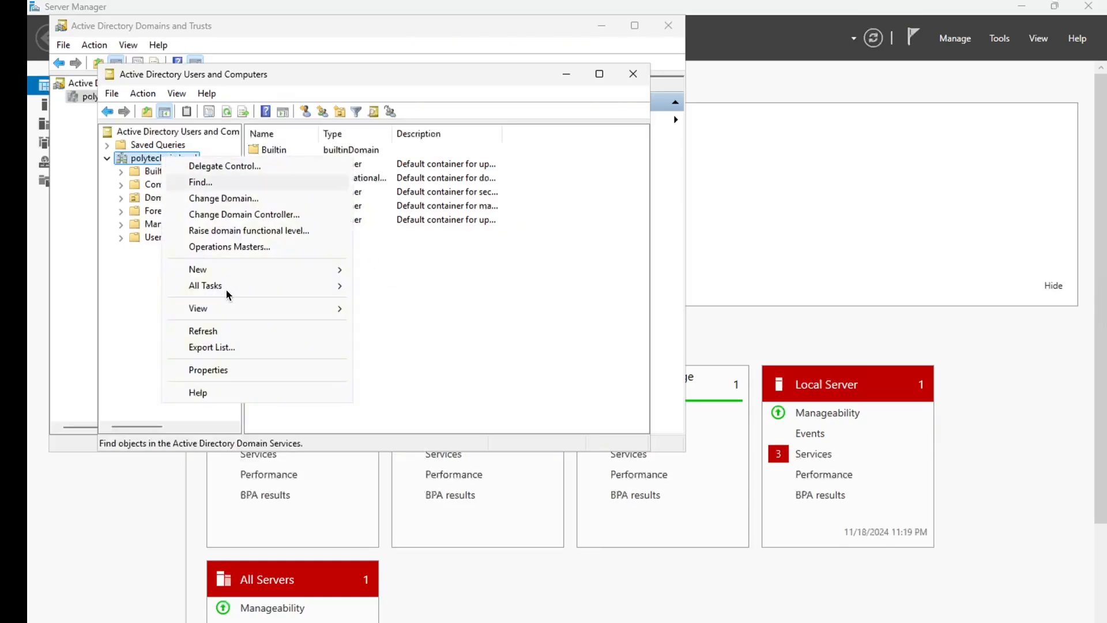
Create a user named Bob with logon name Bob and a password in polytechnic.local
mouse_move(254, 269)
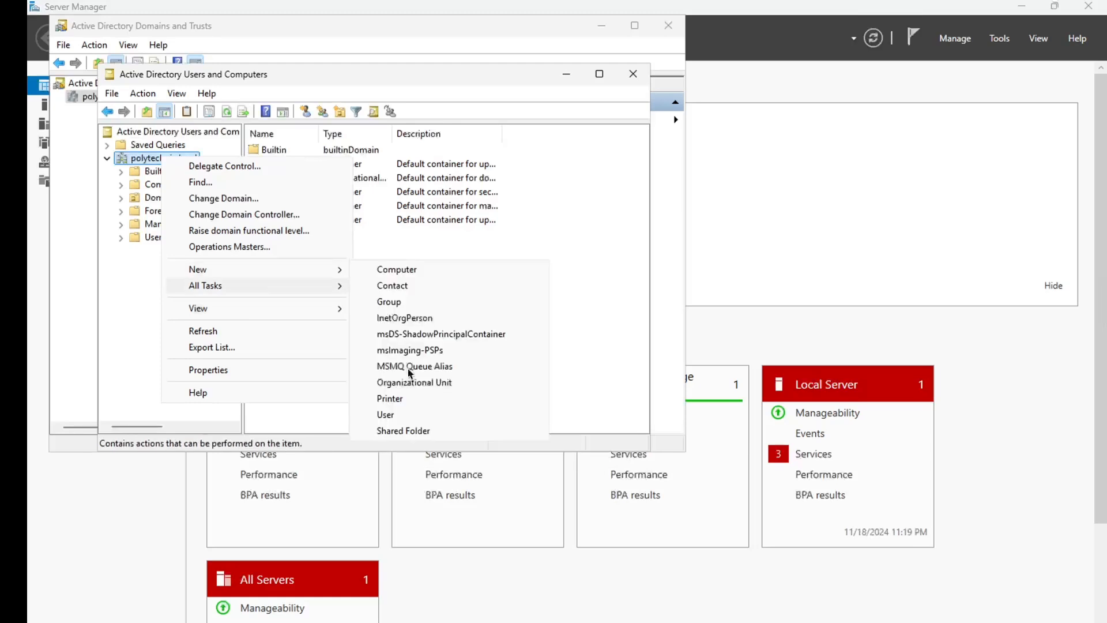
click(399, 418)
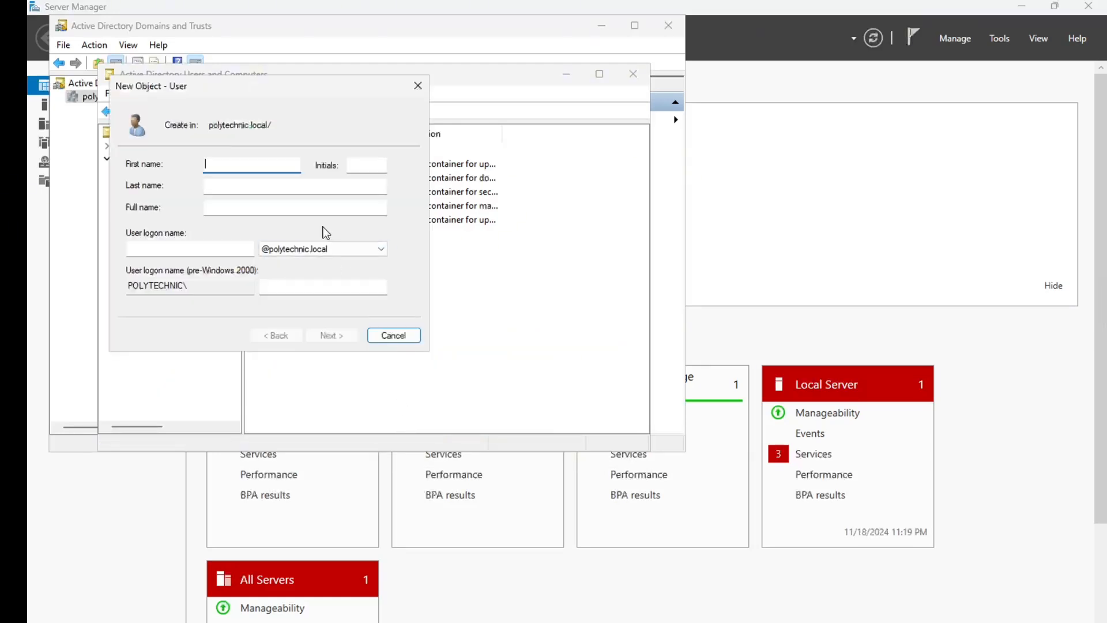
text(Bob)
click(224, 252)
text(Bob)
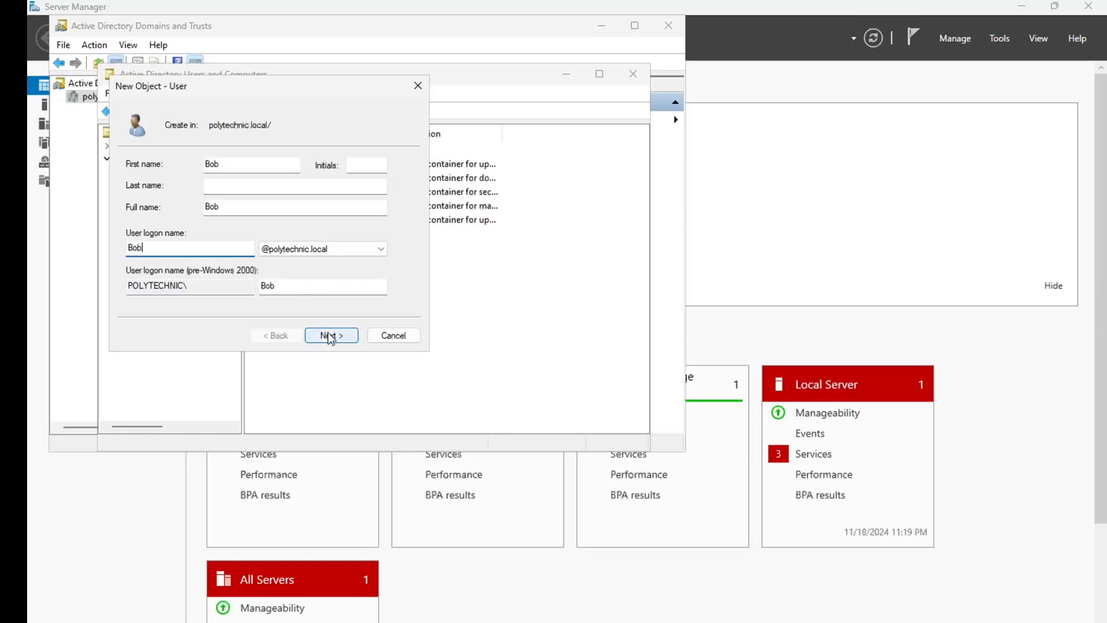
click(330, 336)
key(Caps_Lock)
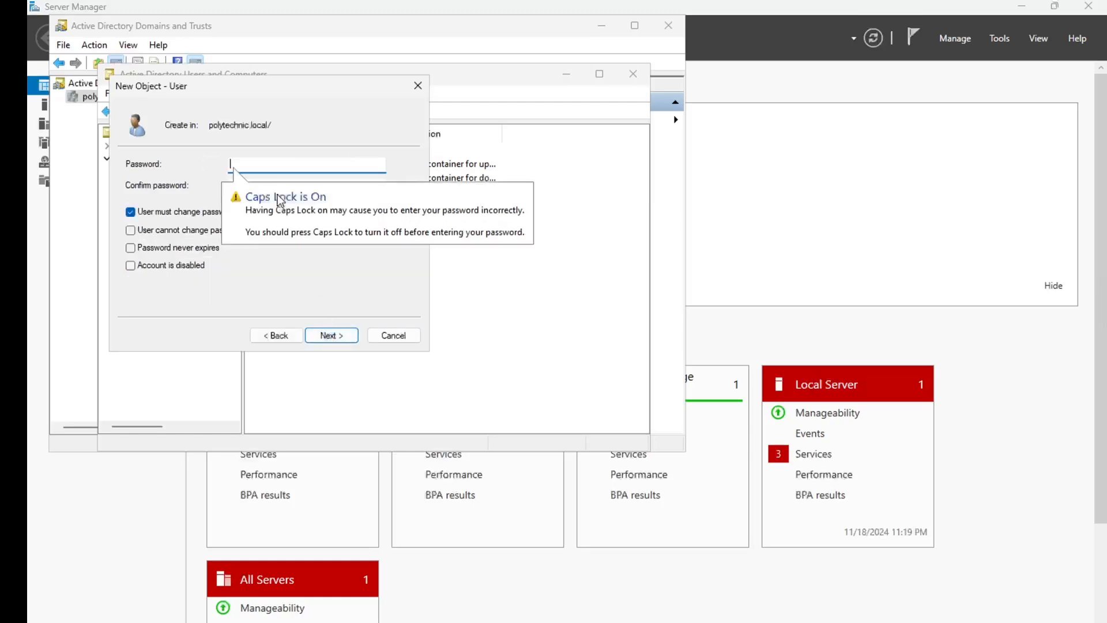
text(Pas)
text(•••••••)
key(Tab)
text(Passwor3)
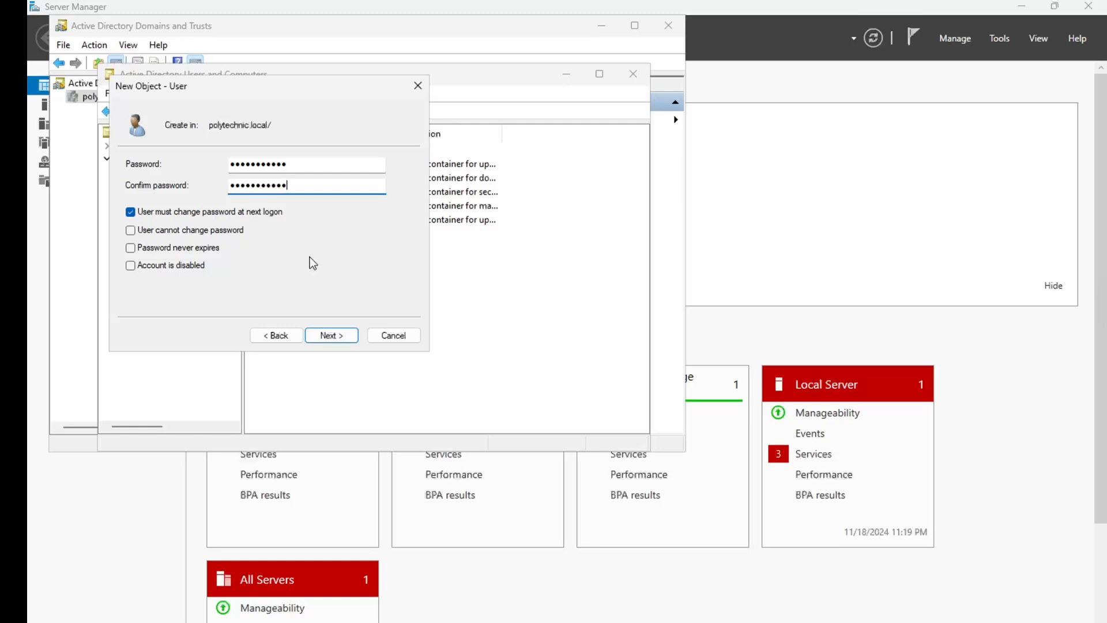
click(332, 336)
click(331, 335)
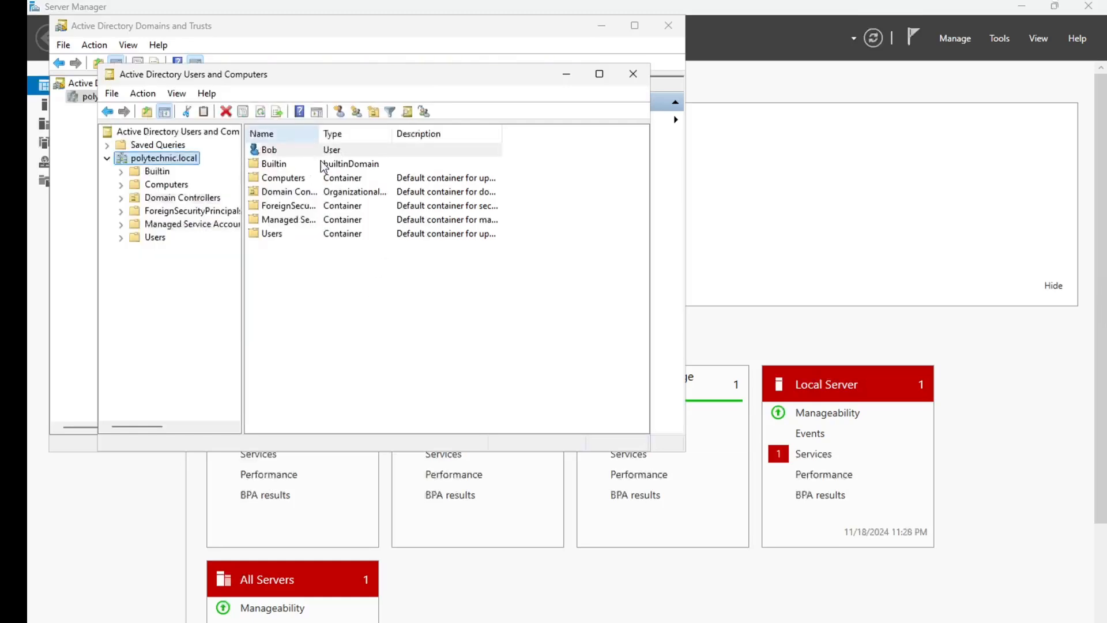
click(273, 151)
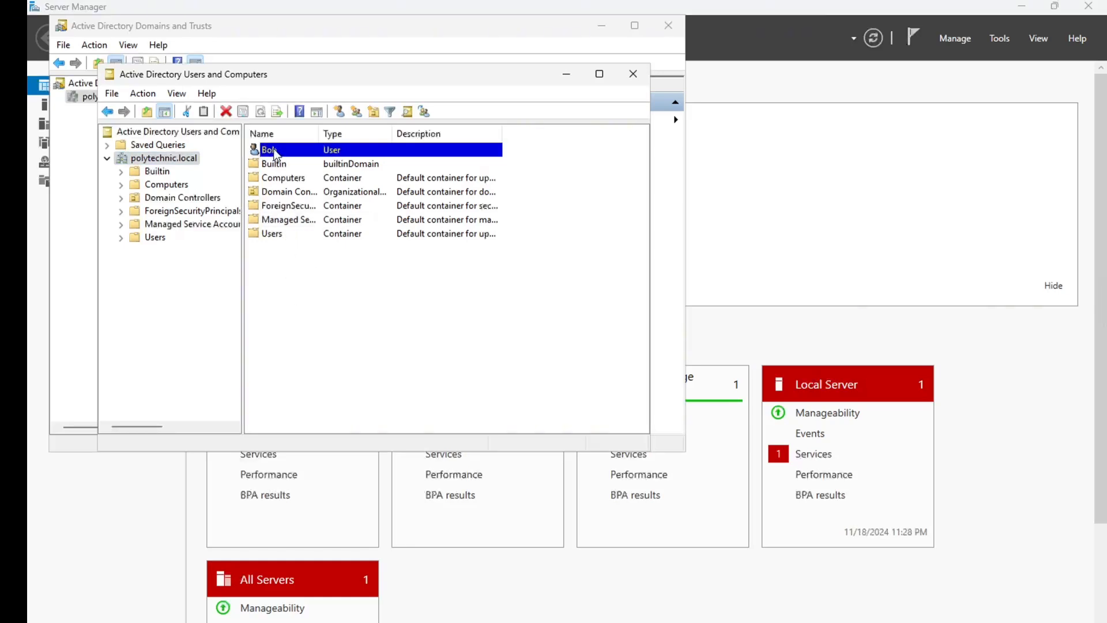
drag(276, 155, 280, 232)
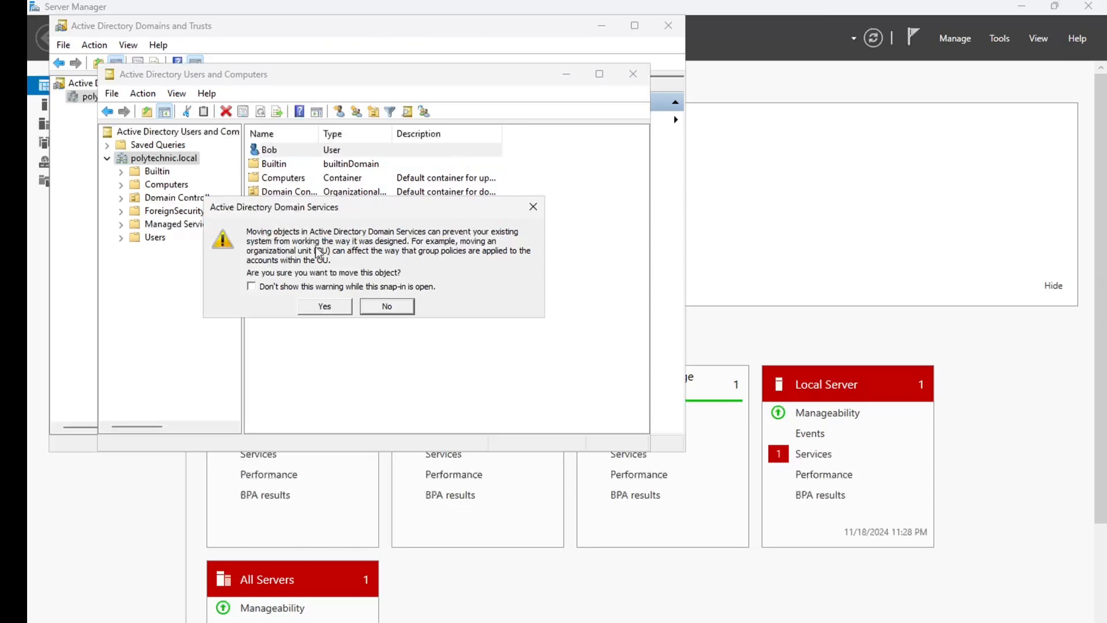
click(325, 306)
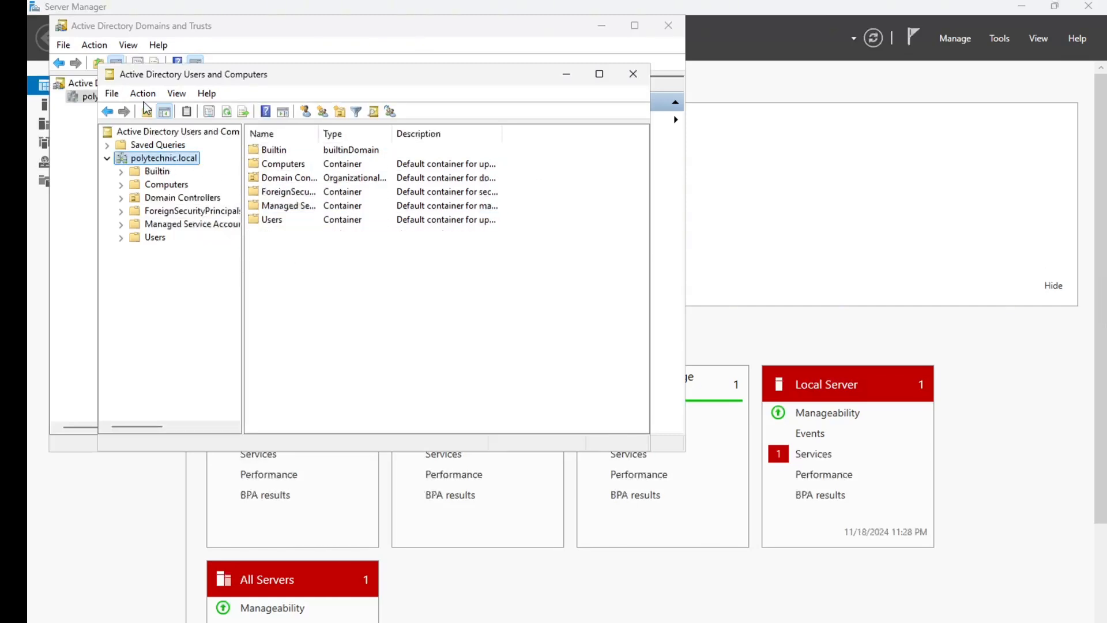
right_click(162, 160)
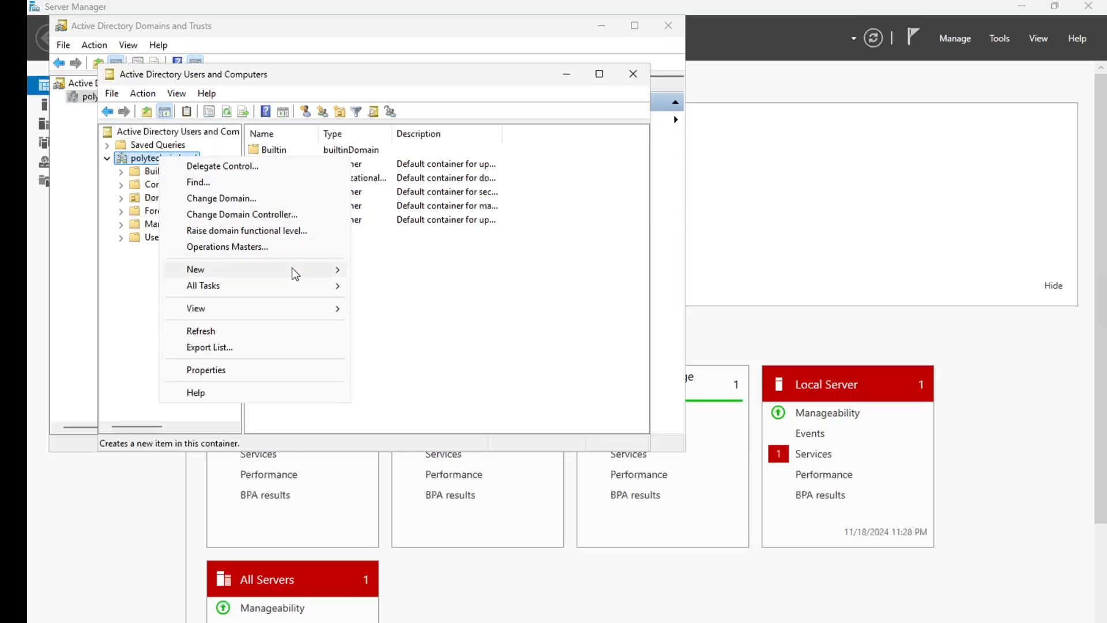
Start a new user Alice with logon name Alice and an initial password
mouse_move(295, 274)
click(400, 419)
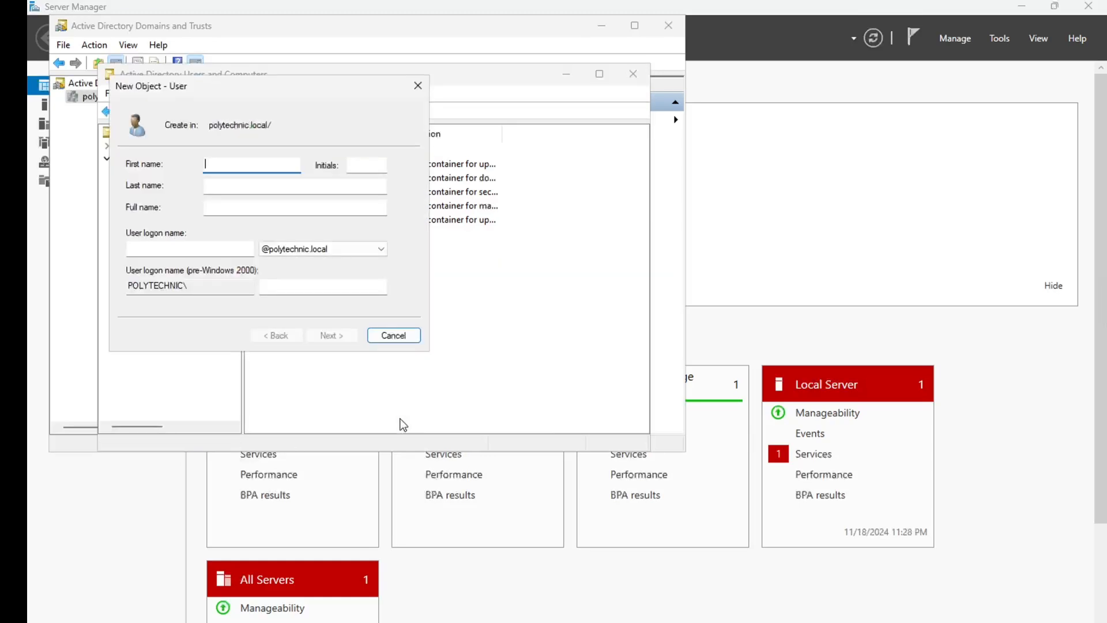
text(Alice)
click(190, 251)
text(Alice)
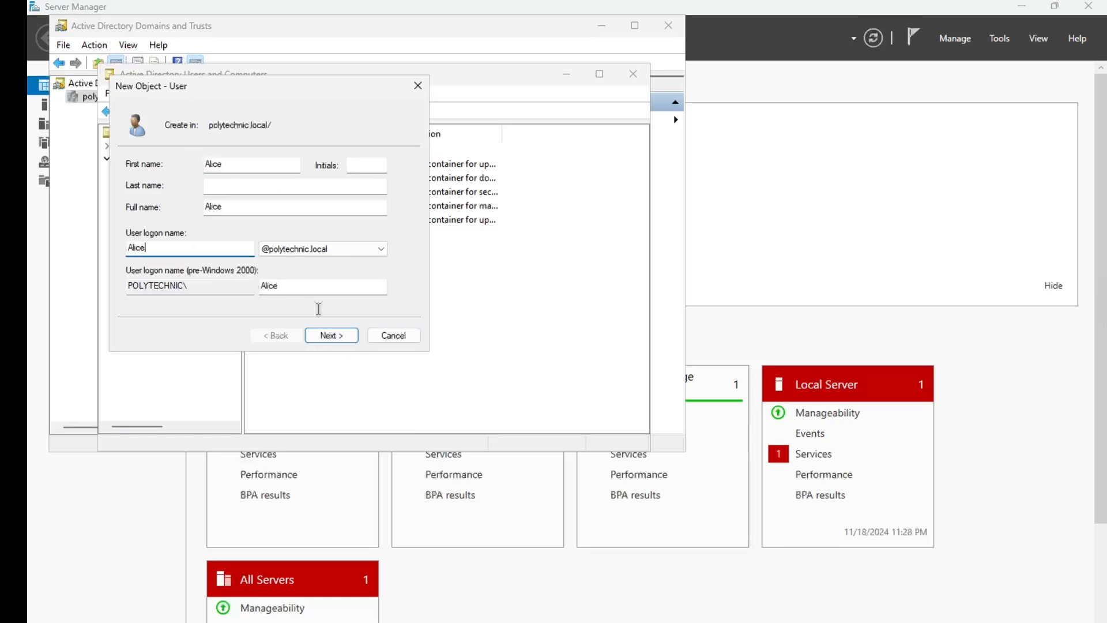
click(332, 335)
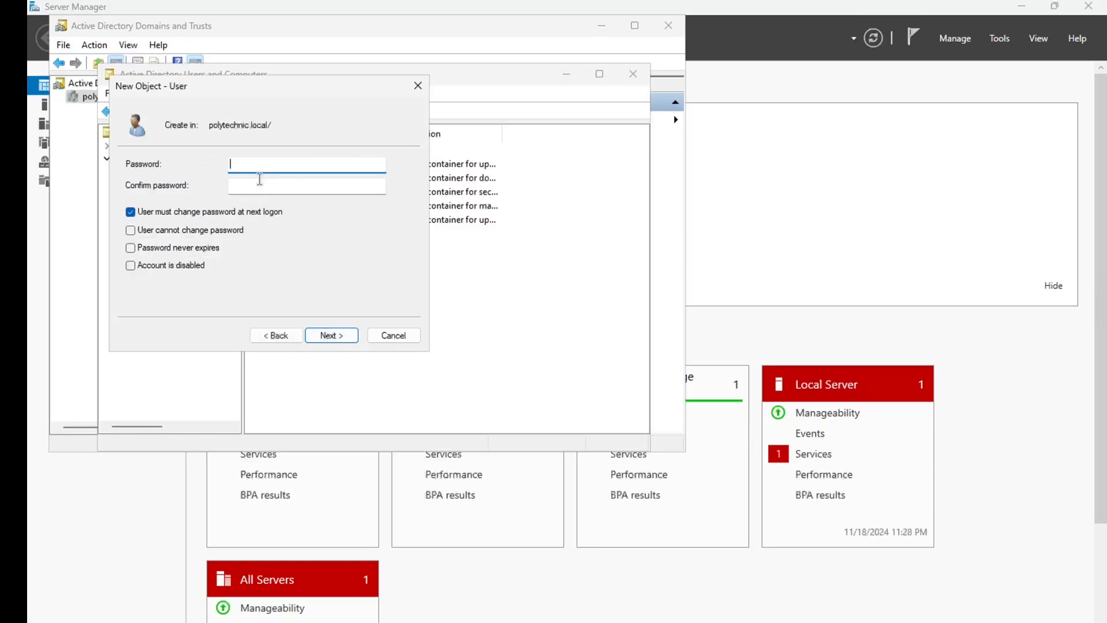
key(Caps_Lock)
text(P@ssw0rd1234)
key(Tab)
text(P@ssw0rd1234)
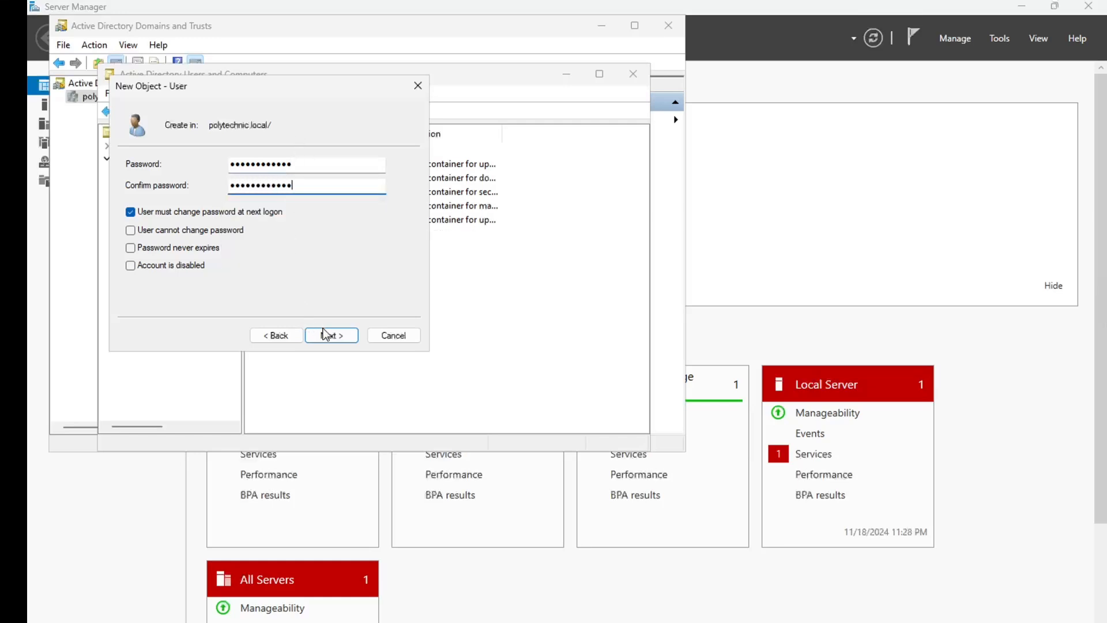
click(327, 335)
click(327, 335)
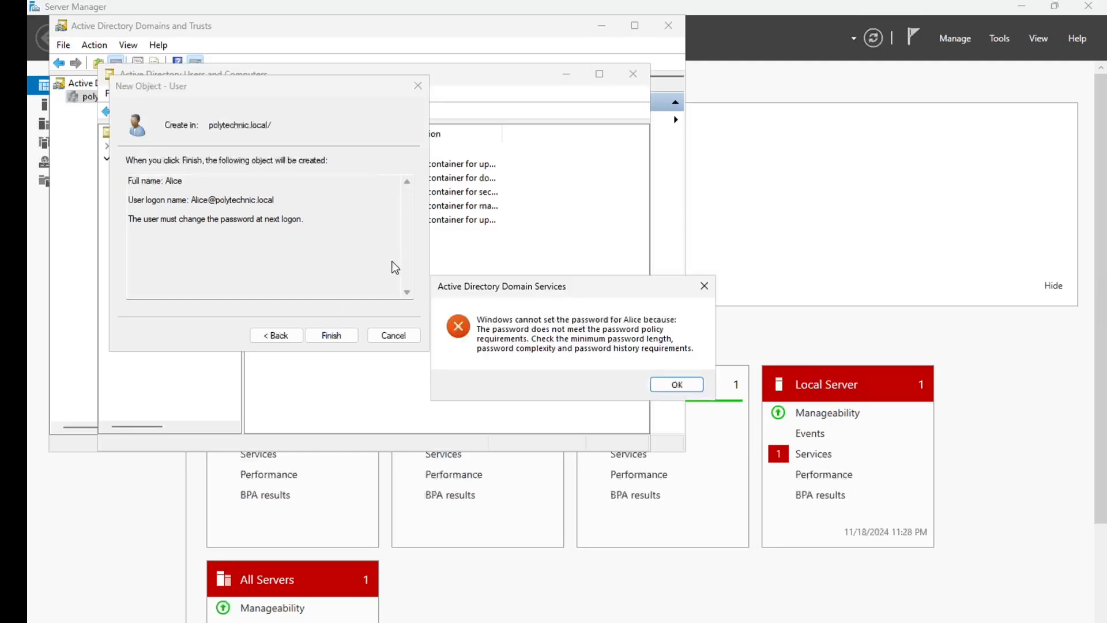
After the password policy error, enter a compliant password and finish creating Alice
click(674, 384)
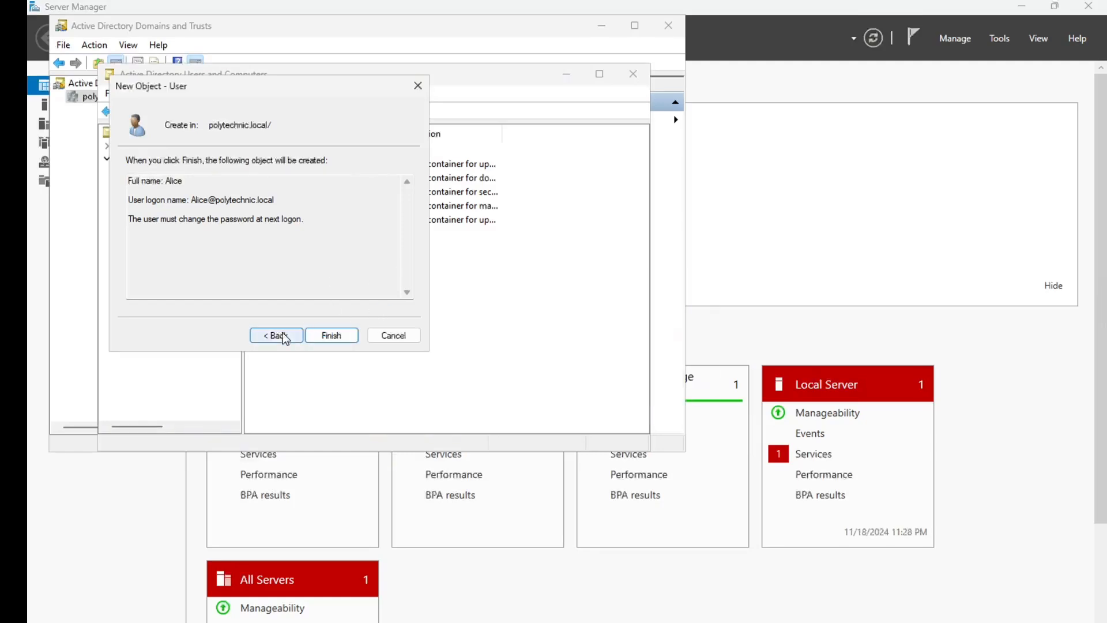
click(278, 335)
key(BackSpace)
text(•••••••••)
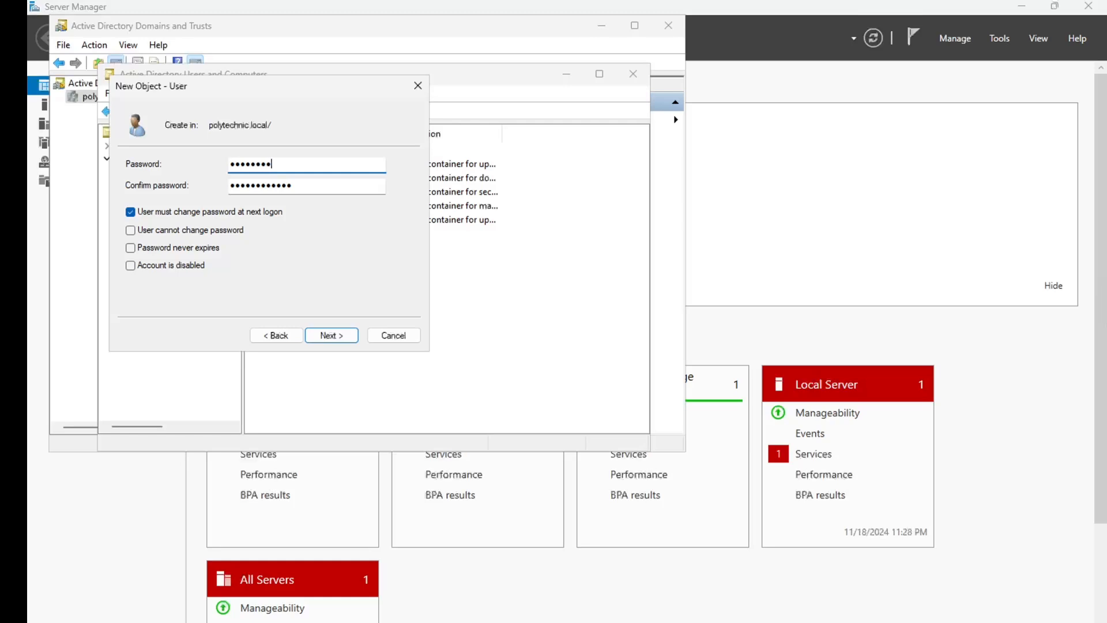
key(Tab)
key(BackSpace)
text(••)
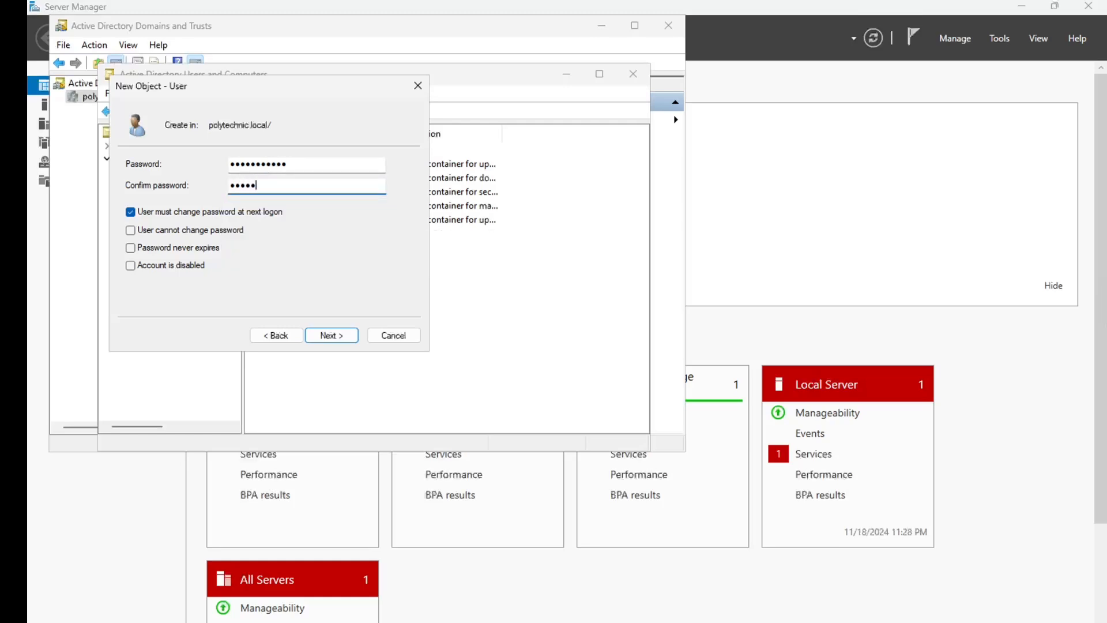
text(•)
click(331, 334)
click(330, 334)
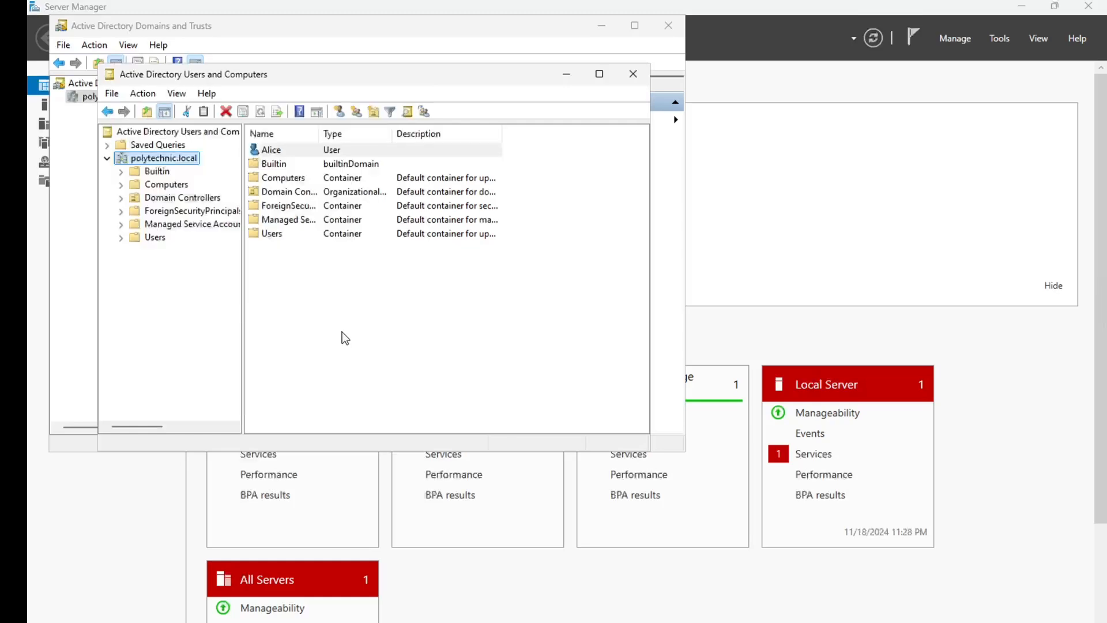
click(279, 152)
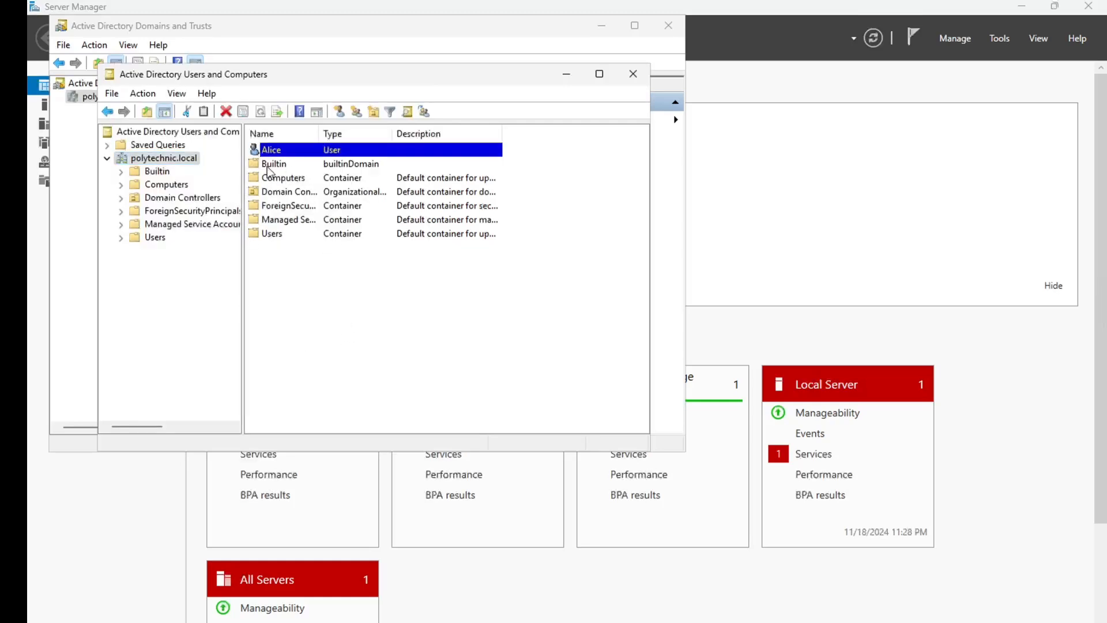
drag(275, 155, 280, 237)
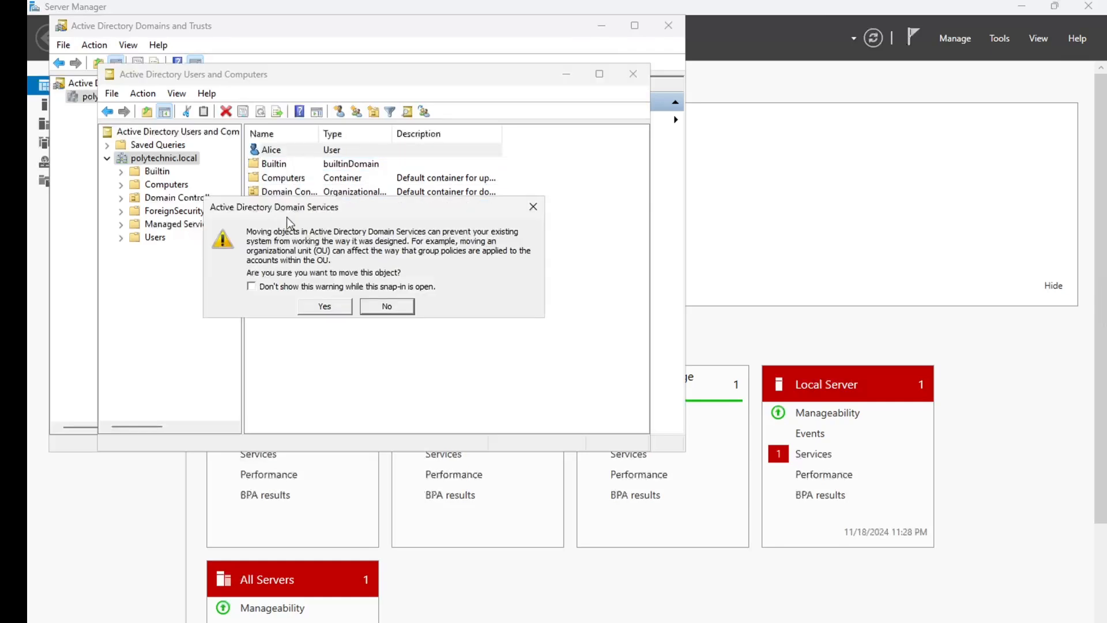
click(327, 306)
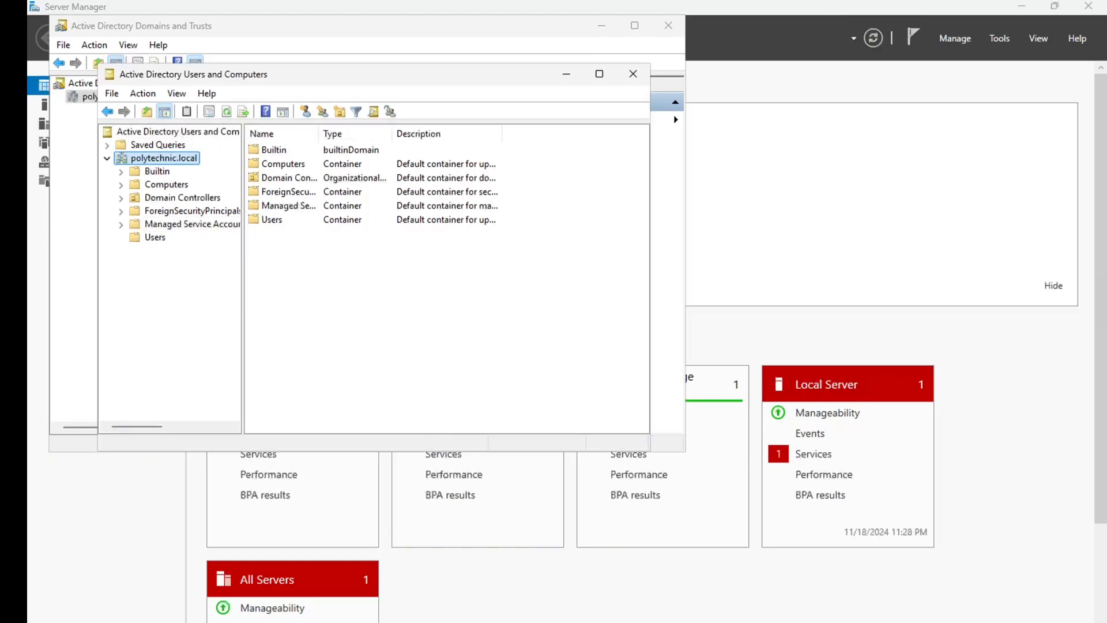
Create an organizational unit named HR under polytechnic.local
click(288, 192)
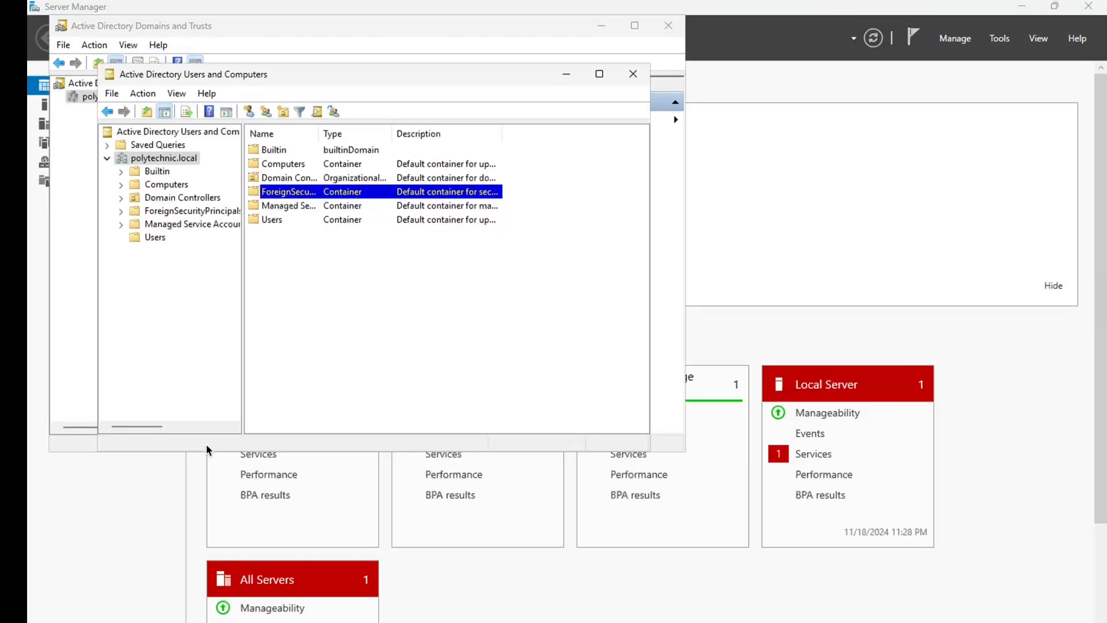
click(160, 166)
right_click(160, 166)
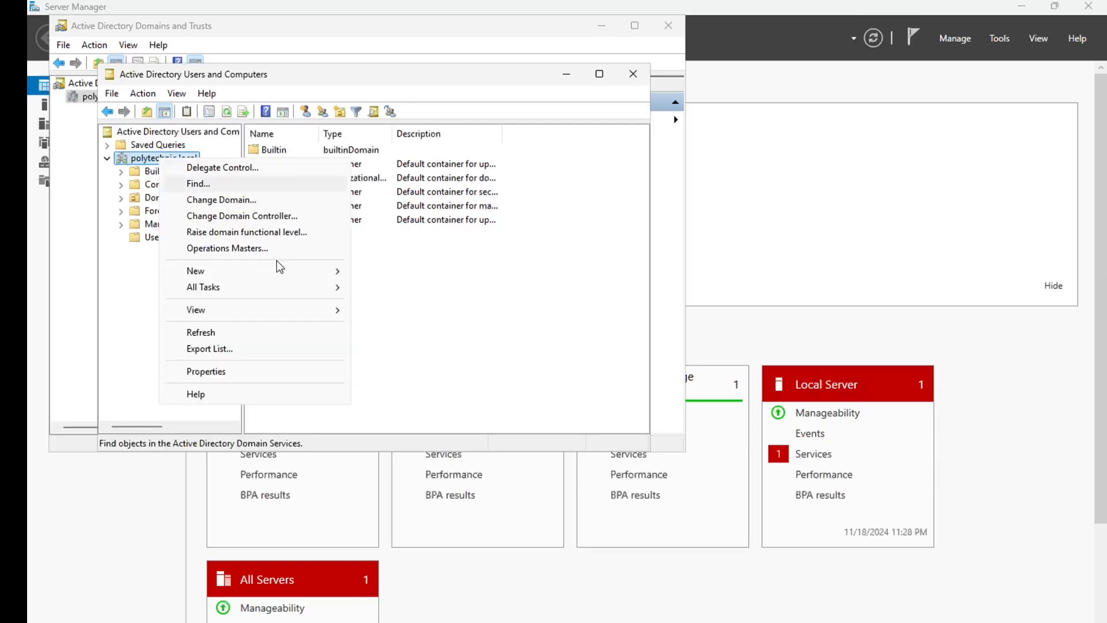
mouse_move(313, 275)
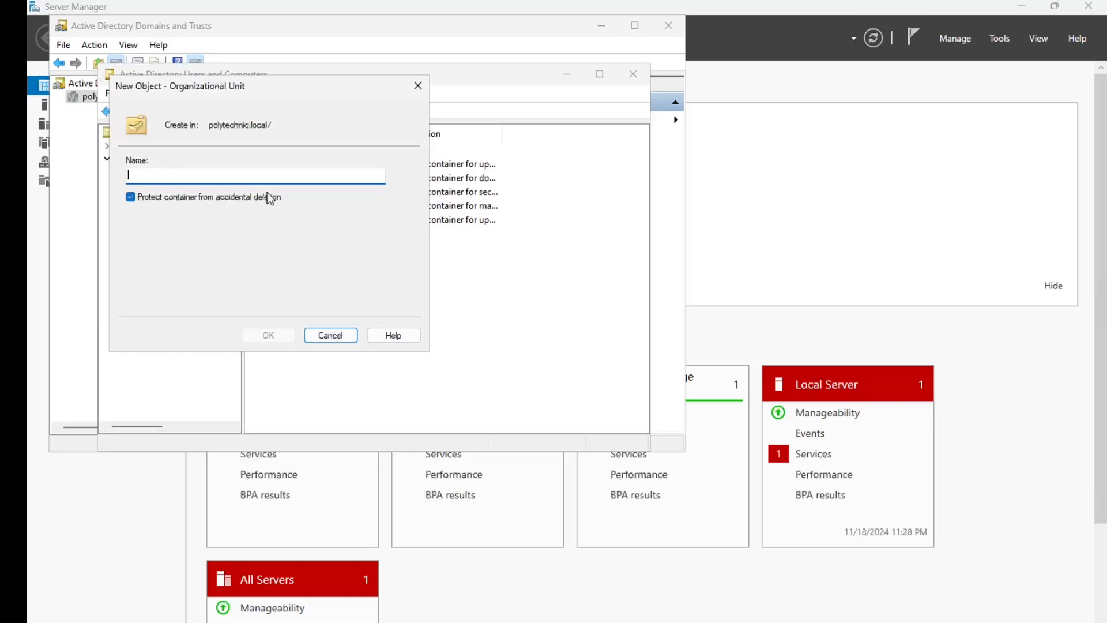
text(HR)
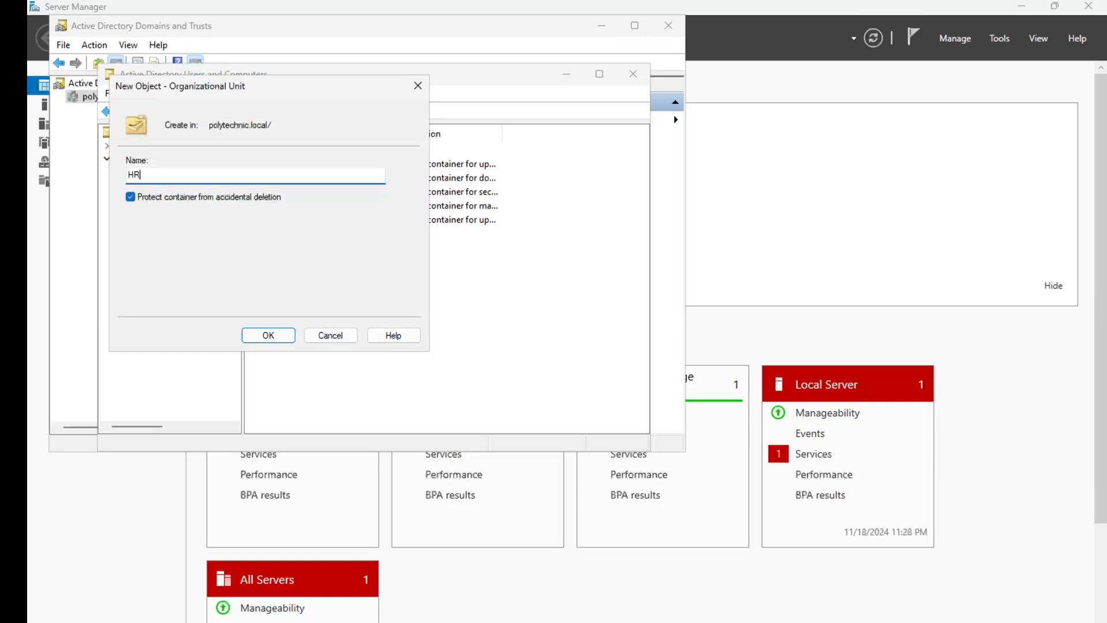
click(277, 335)
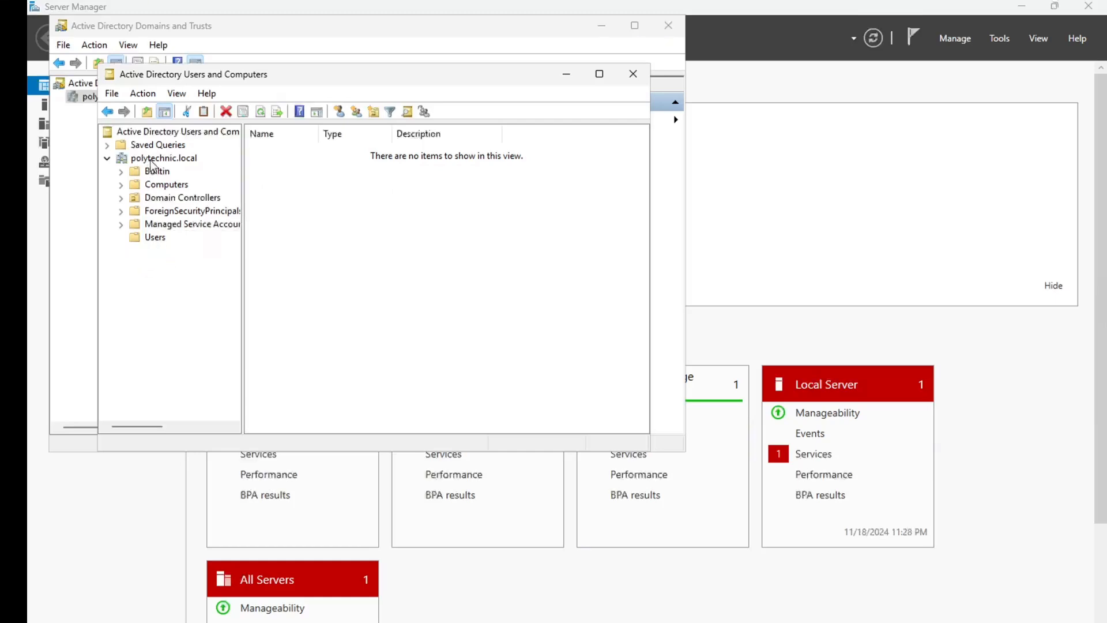
Create an organizational unit named Engineering under polytechnic.local, correcting the misspelt name
click(152, 160)
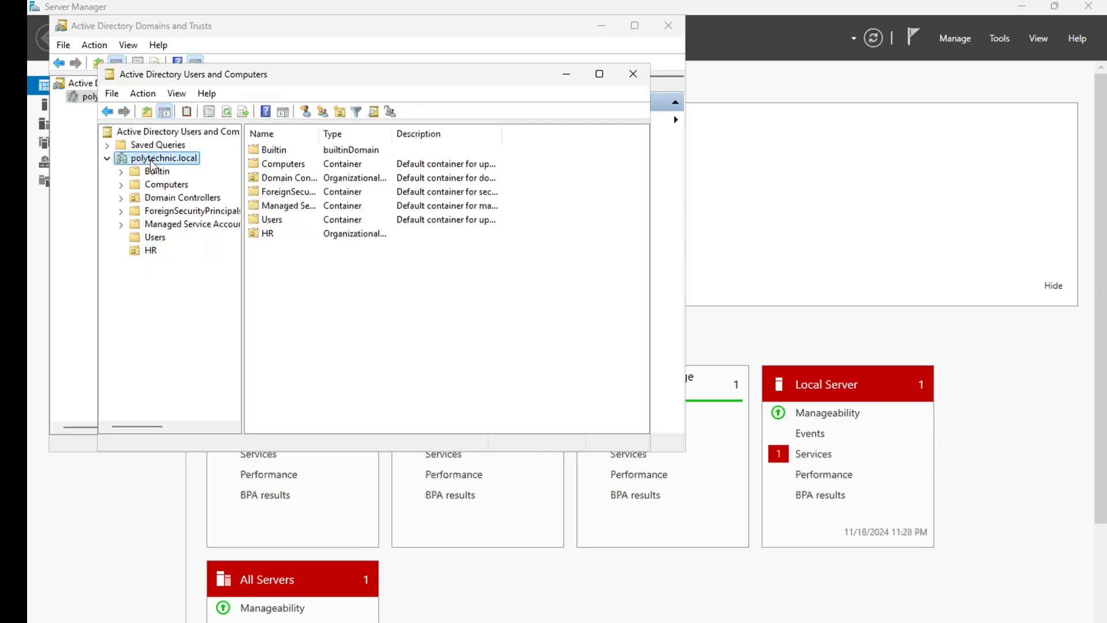
right_click(151, 160)
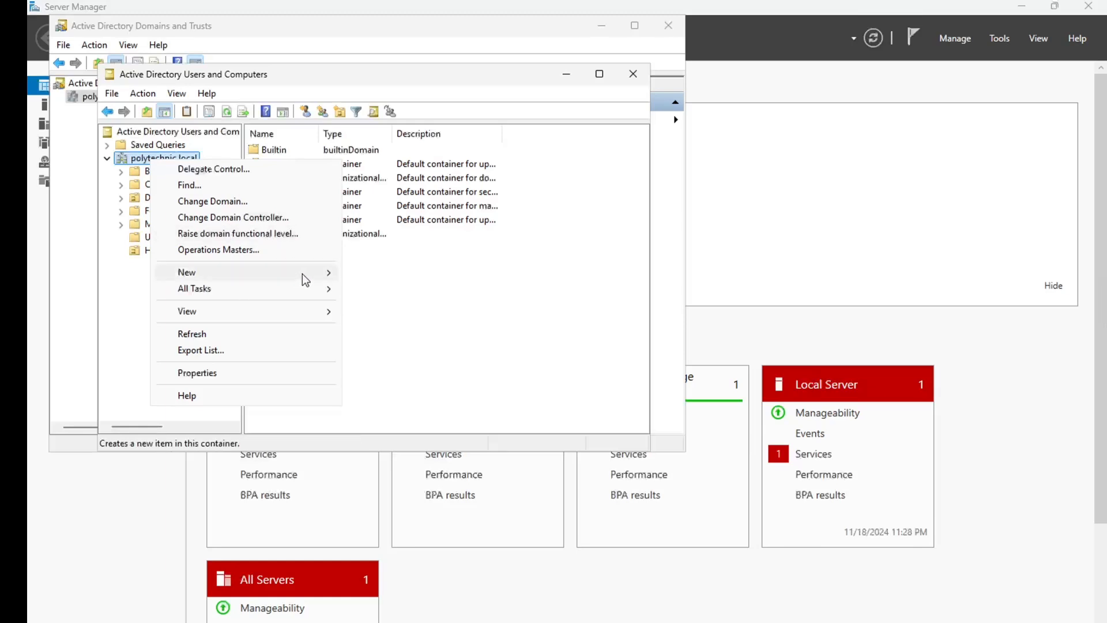
mouse_move(304, 277)
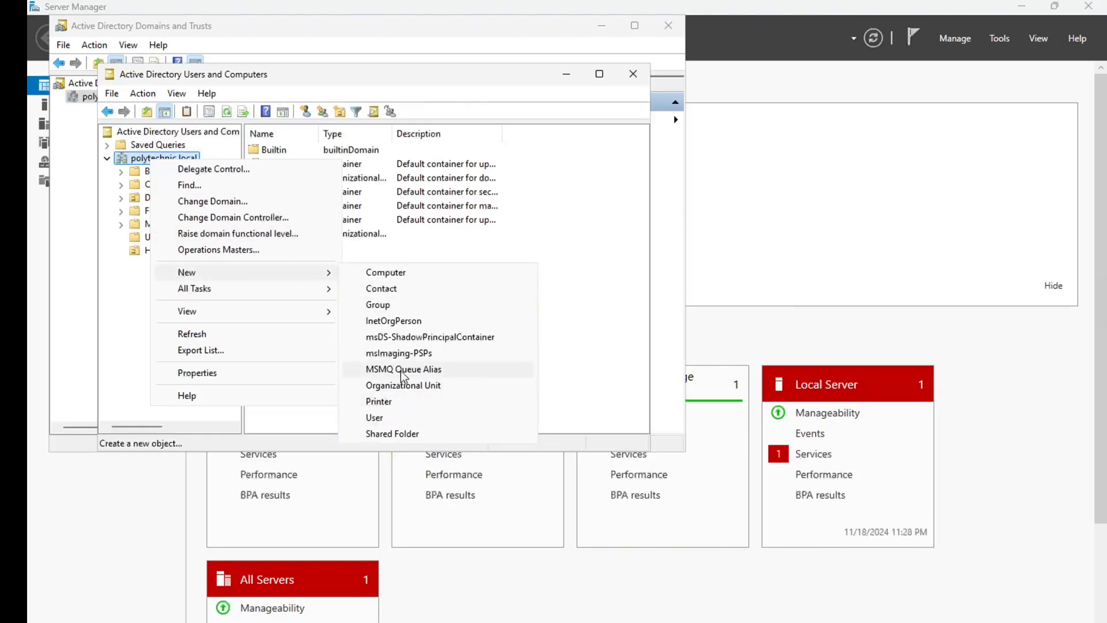
click(406, 385)
text(Engineeering)
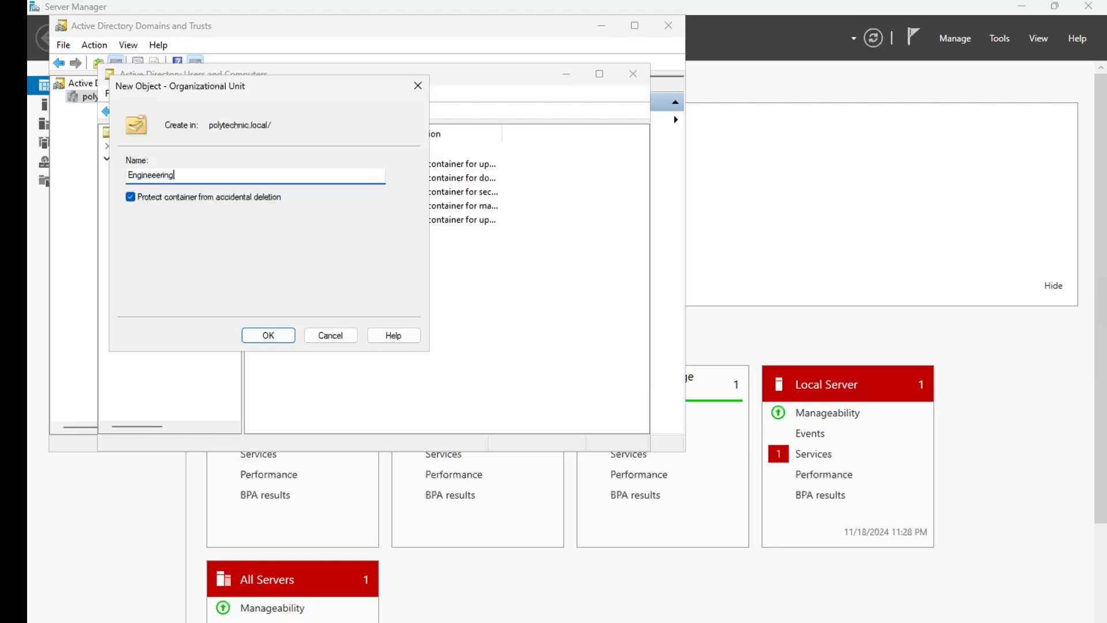
click(157, 175)
key(BackSpace)
click(282, 337)
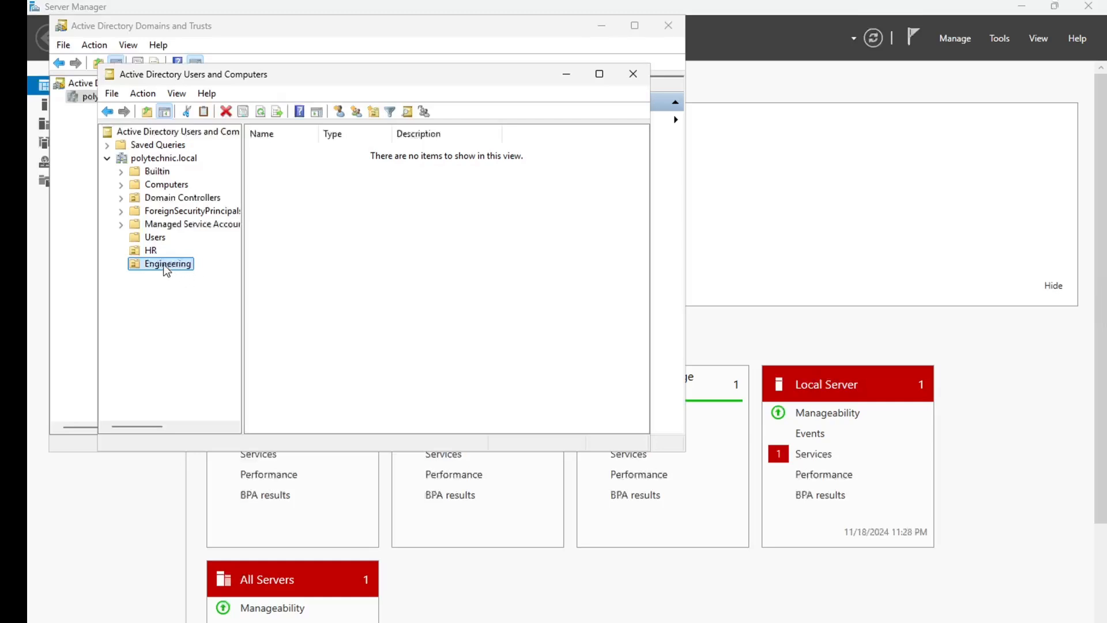
right_click(167, 269)
Begin a new user in Engineering named Maurice with logon name maurice
mouse_move(201, 332)
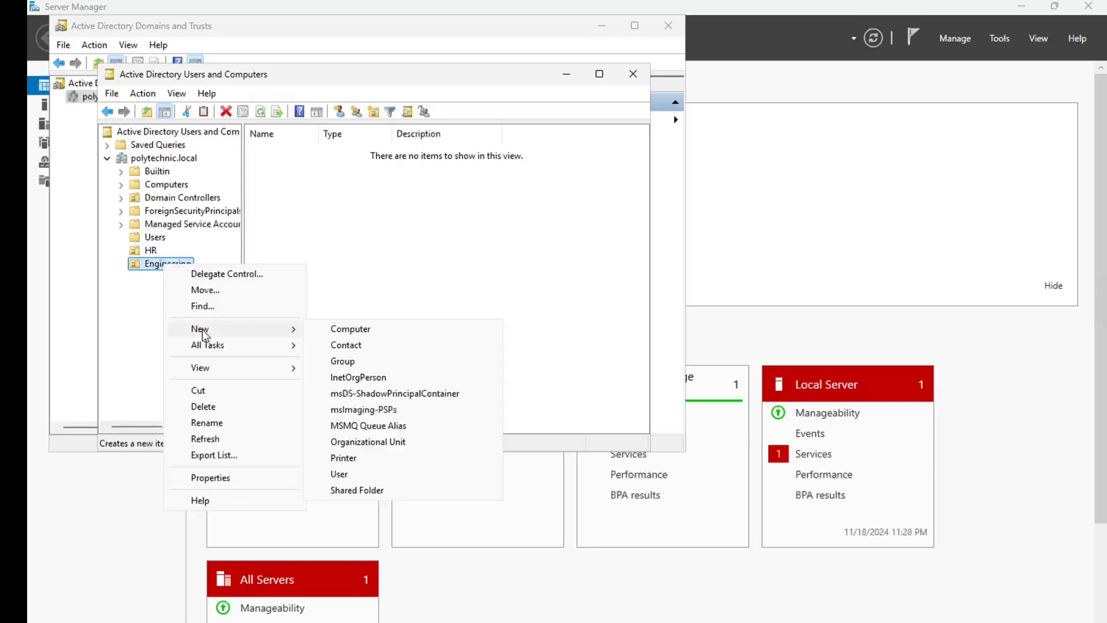
click(345, 475)
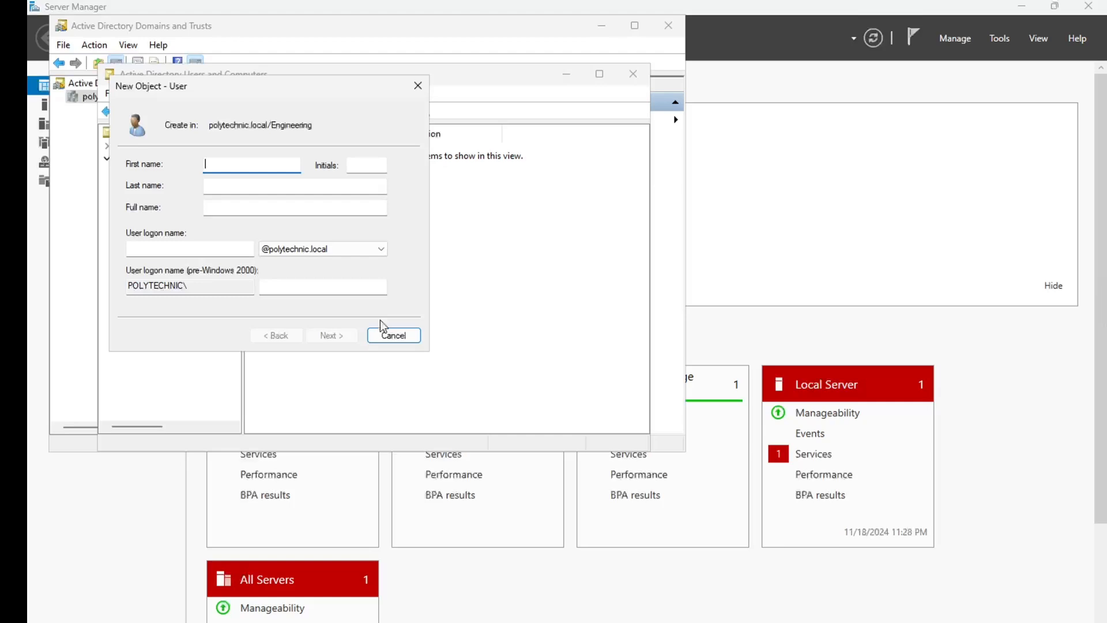
text(Maurice)
click(216, 244)
text(maurice)
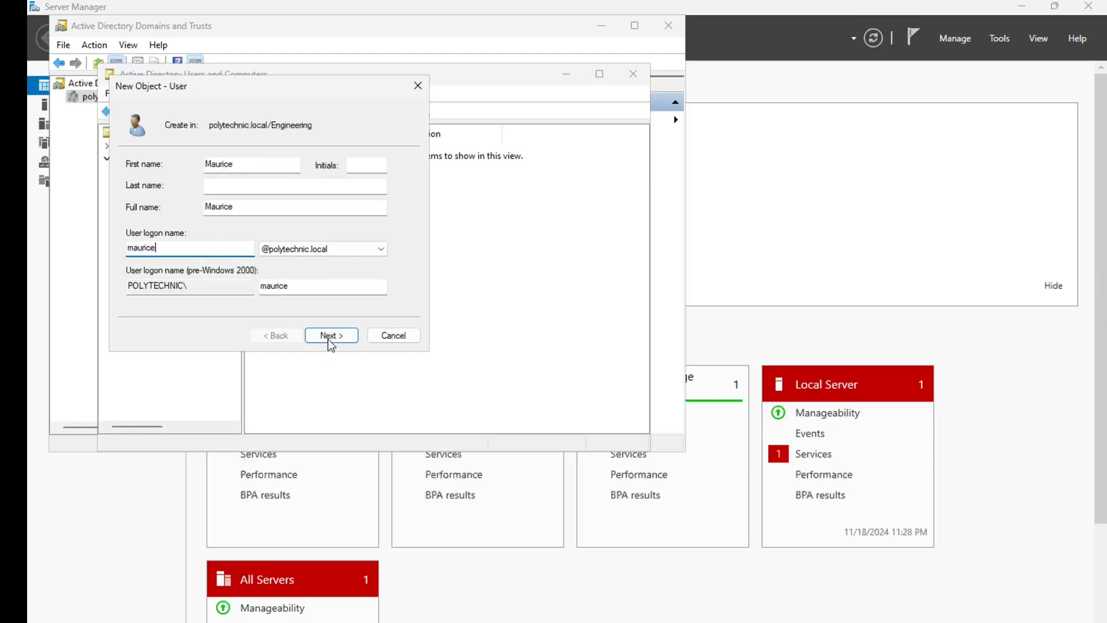
click(331, 342)
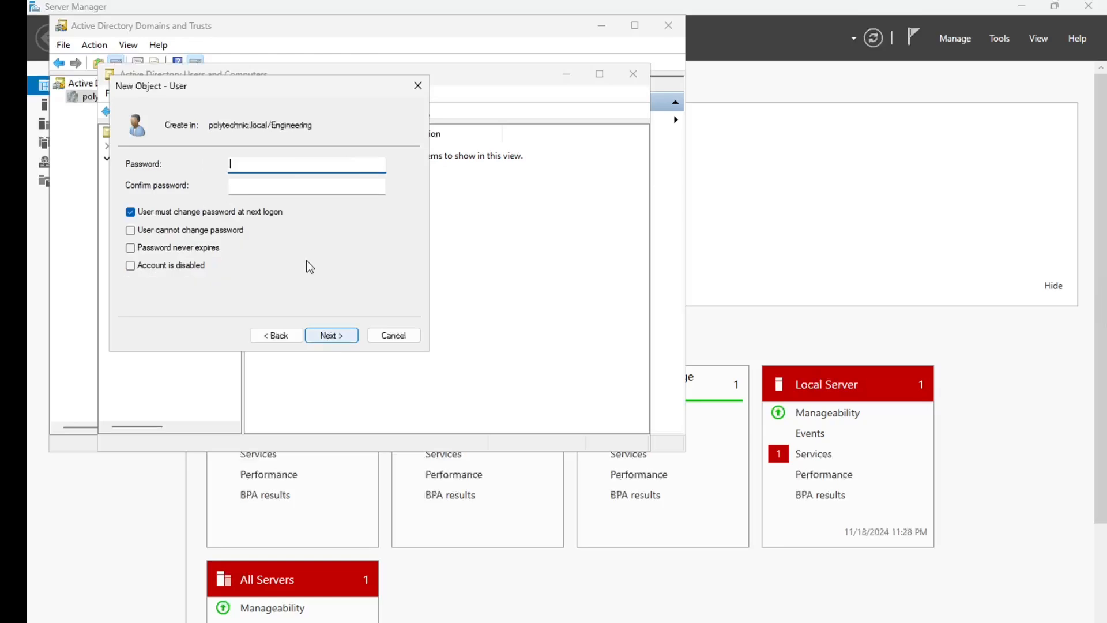
Set and confirm the user's password, finish creating the account, and switch to GitHub
text(Password123)
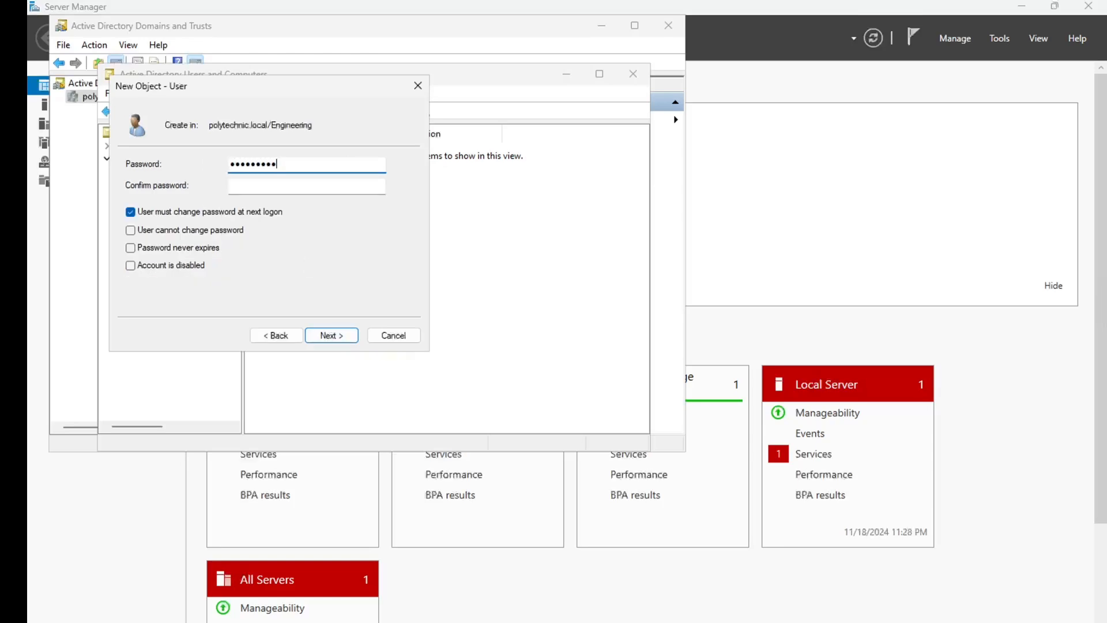
key(Tab)
text(Pass)
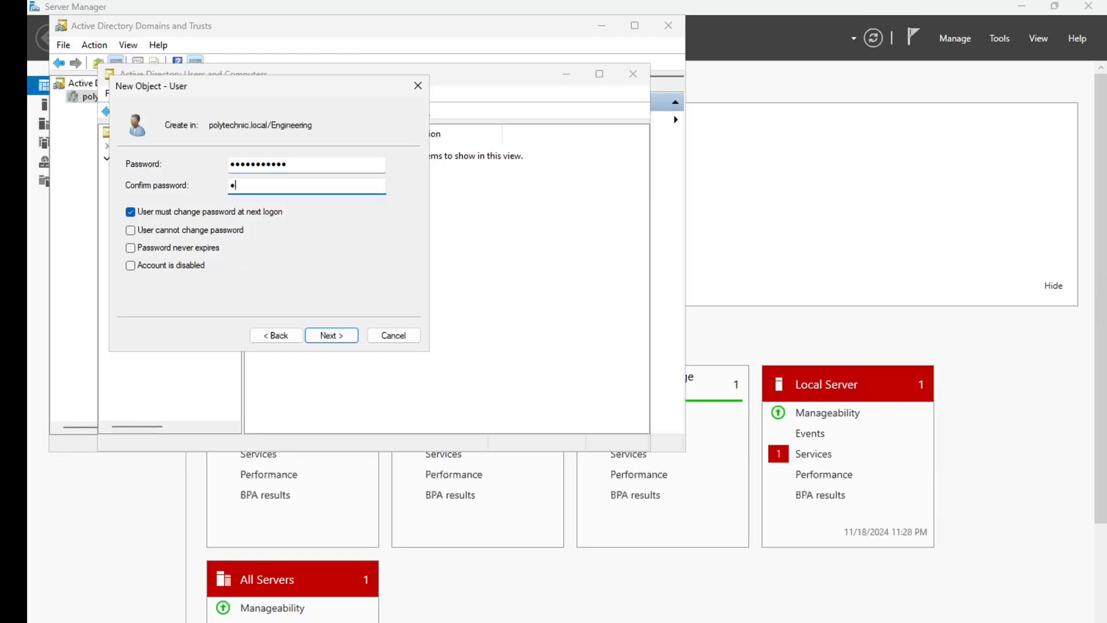
text(word123)
click(334, 333)
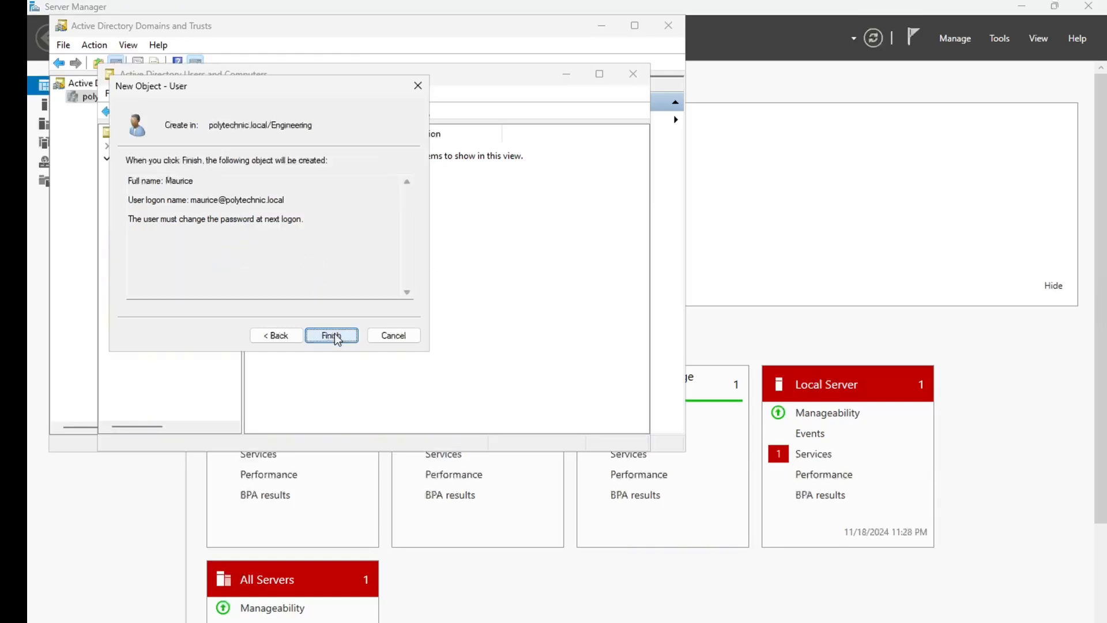
click(332, 335)
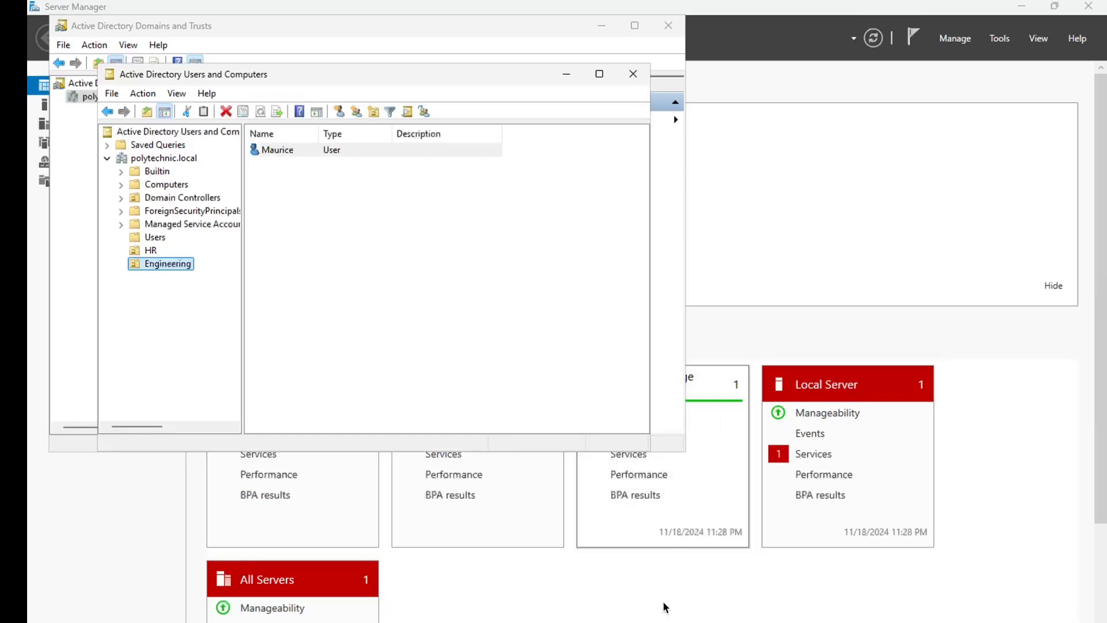
click(652, 622)
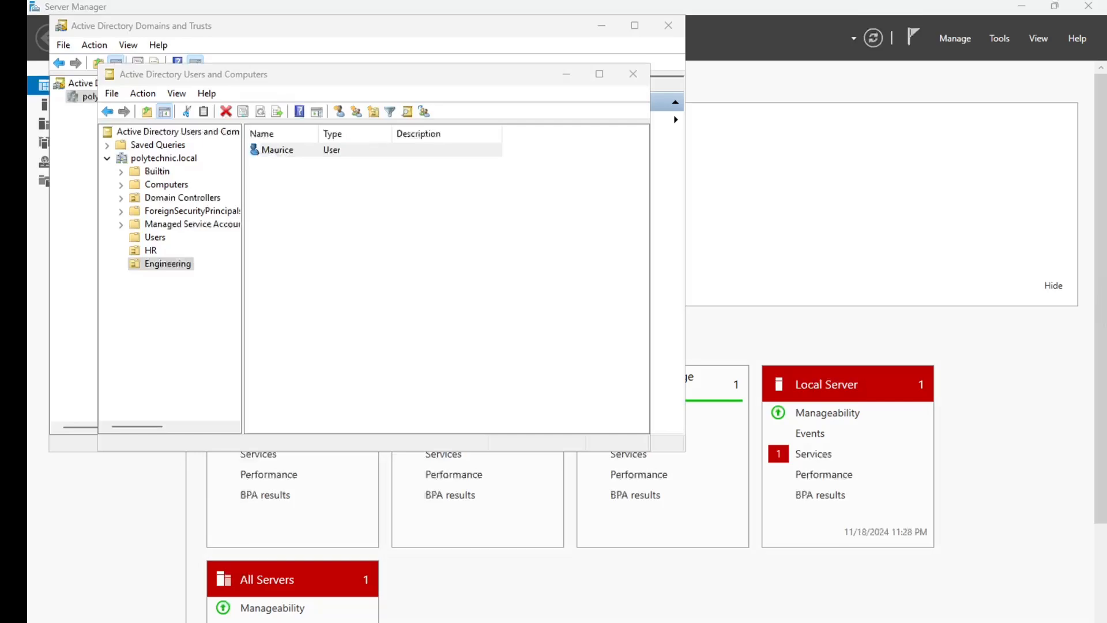
key(alt+Tab)
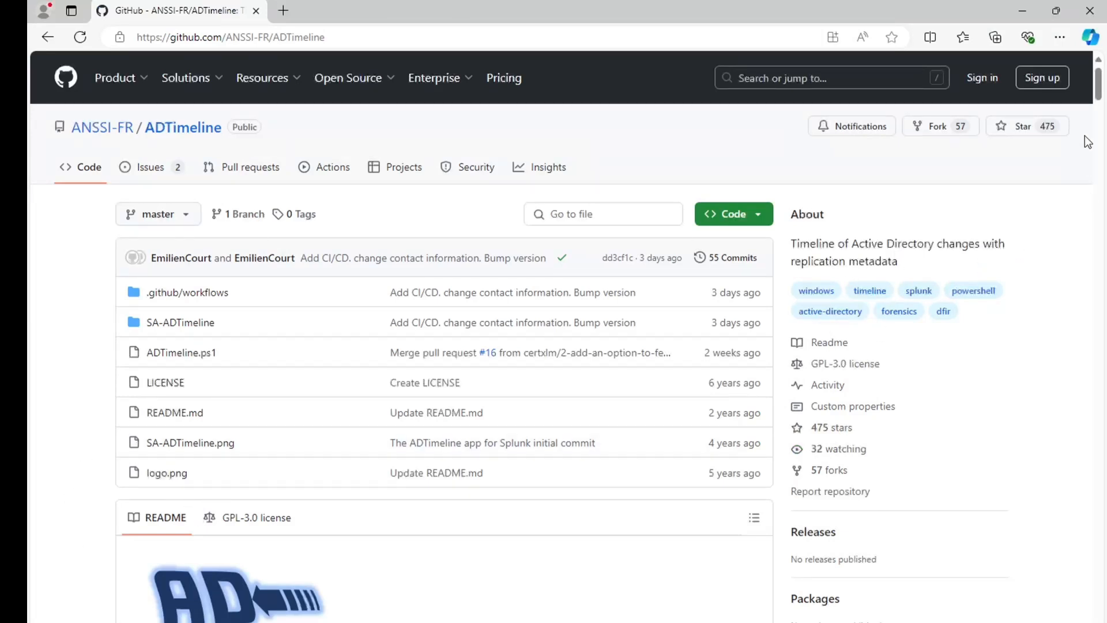
Download the ADTimeline repository as ADTimeline-master.zip and show it in its Downloads folder
drag(1100, 95, 1100, 138)
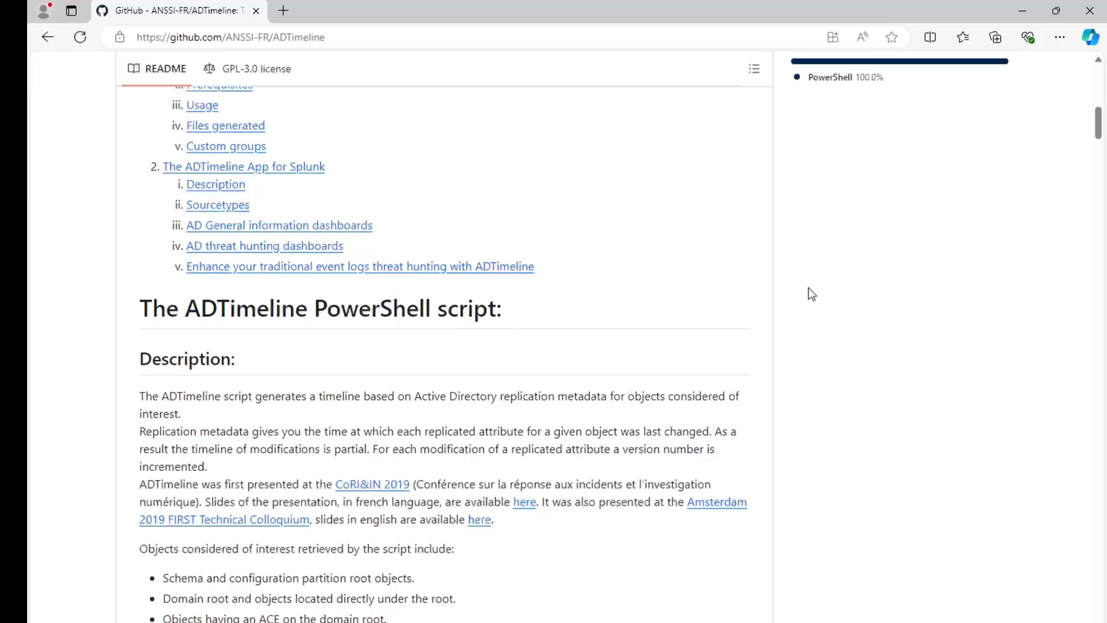
drag(1099, 124, 1102, 71)
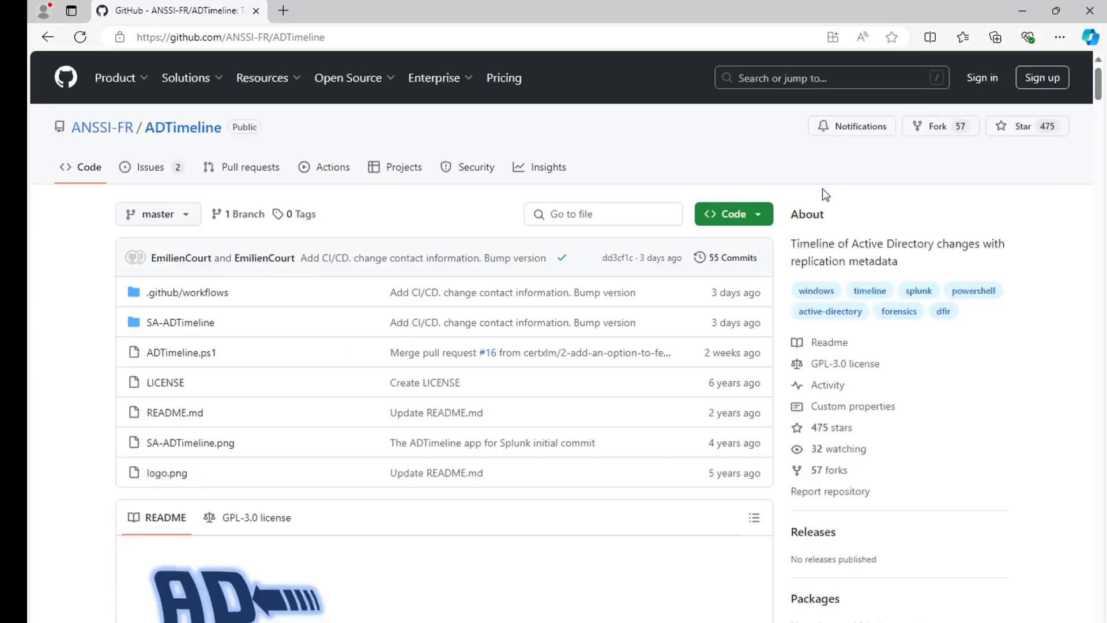
click(763, 218)
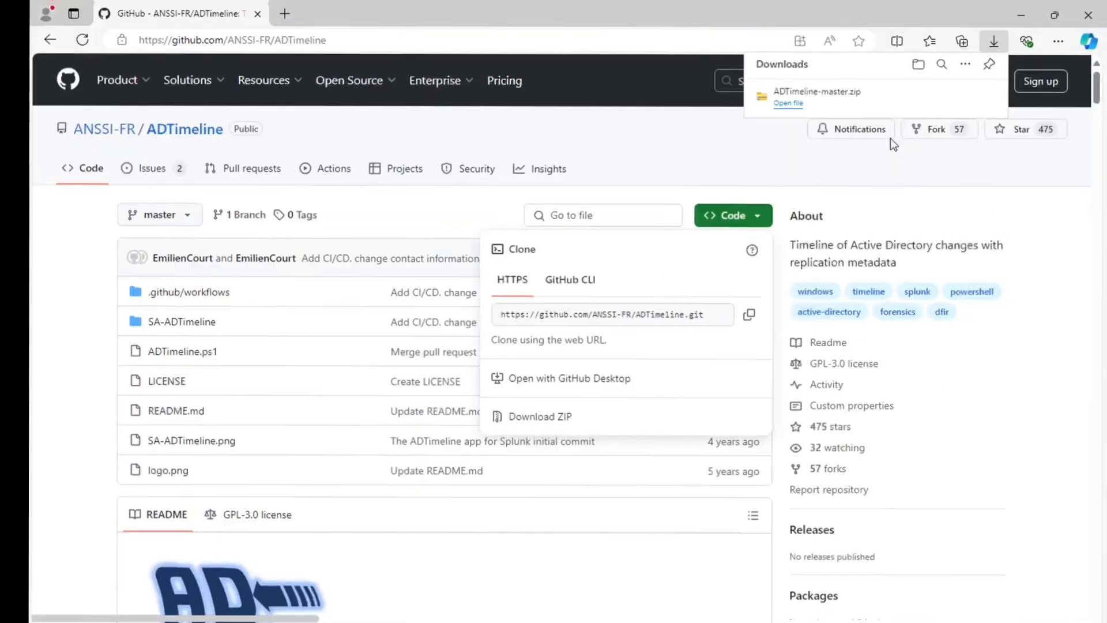
click(788, 103)
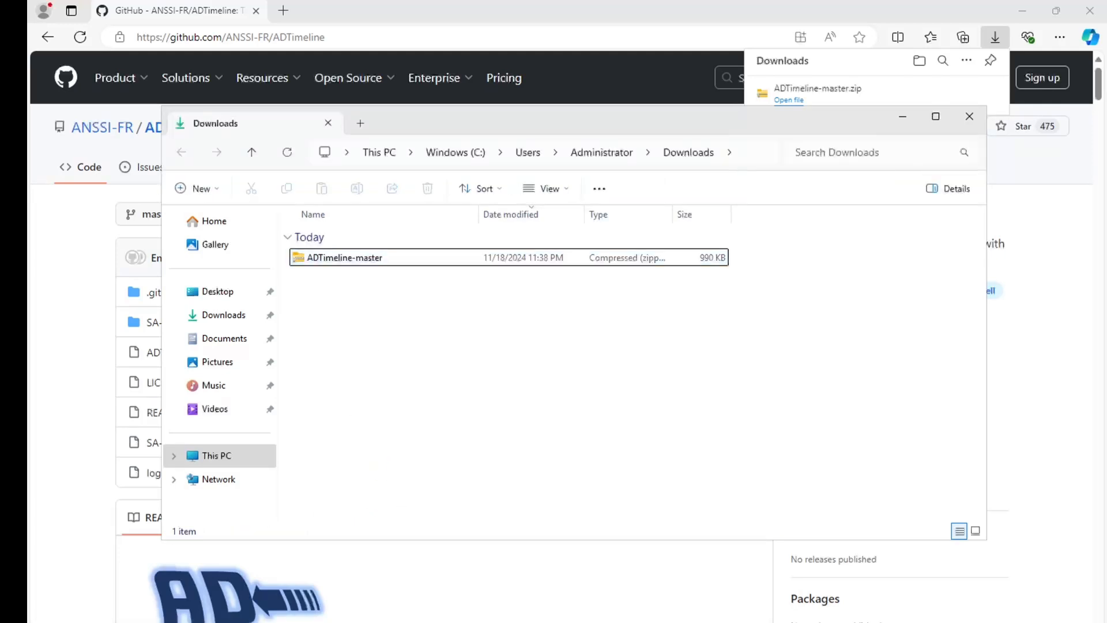
Extract ADTimeline-master.zip into an ADTimeline-master folder in Downloads
click(359, 263)
right_click(363, 258)
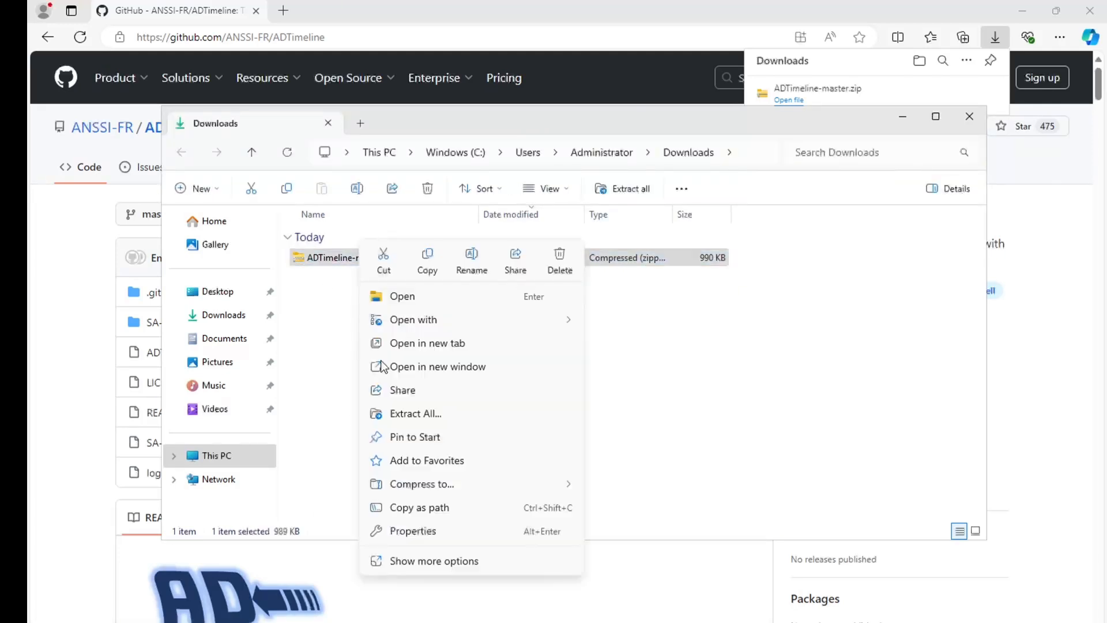
click(407, 414)
click(699, 468)
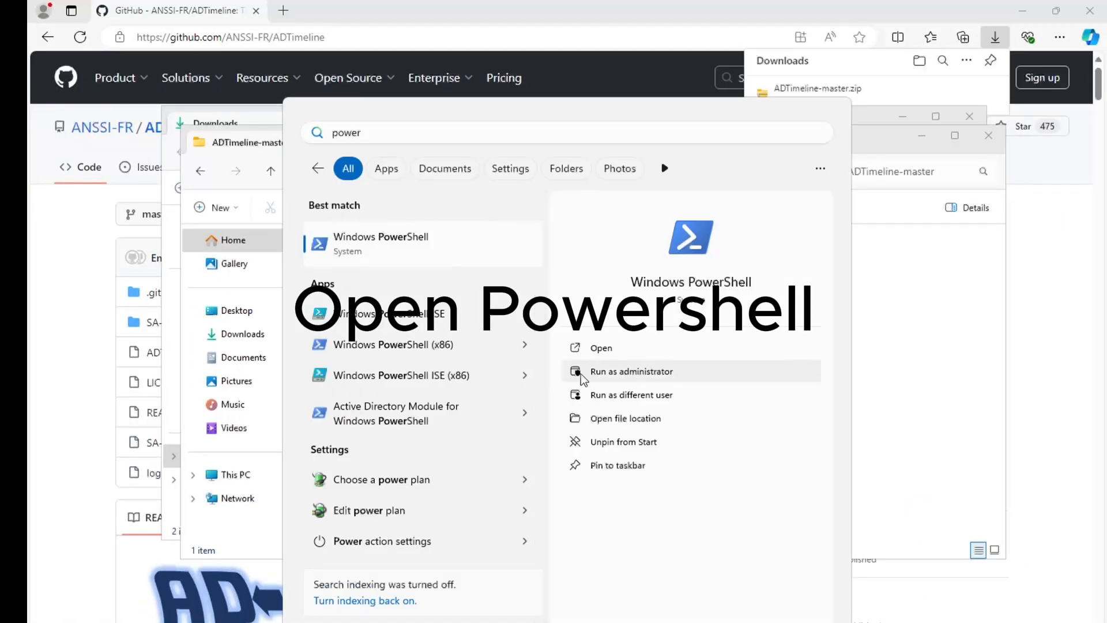
In an administrator PowerShell, run Unblock-File on ADTimeline-master\ADTimeline.ps1
click(637, 375)
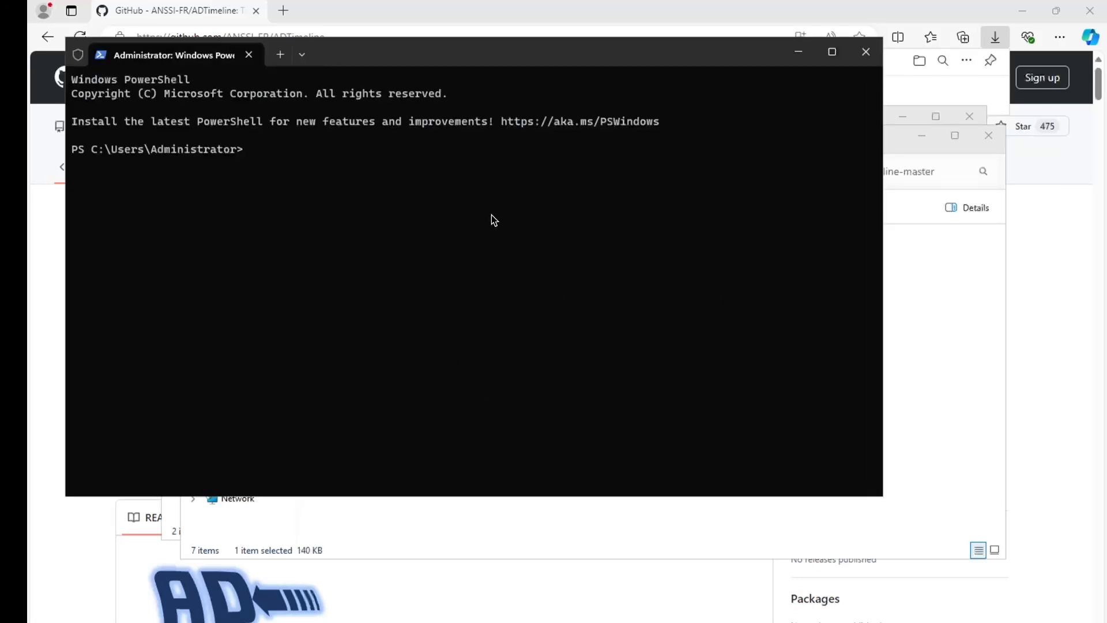
click(936, 299)
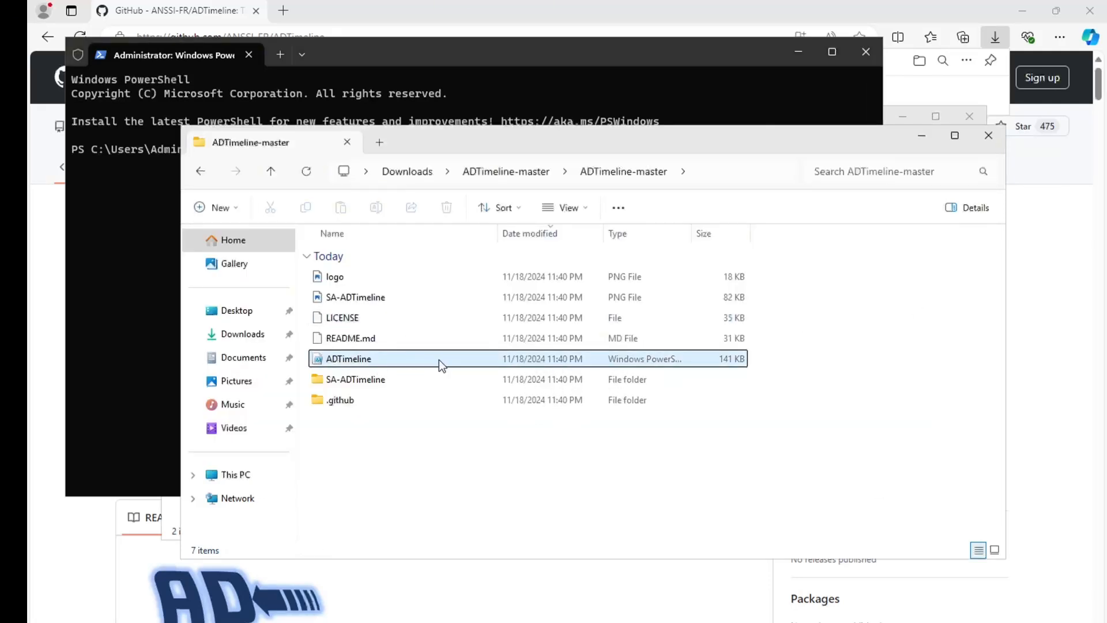
click(444, 94)
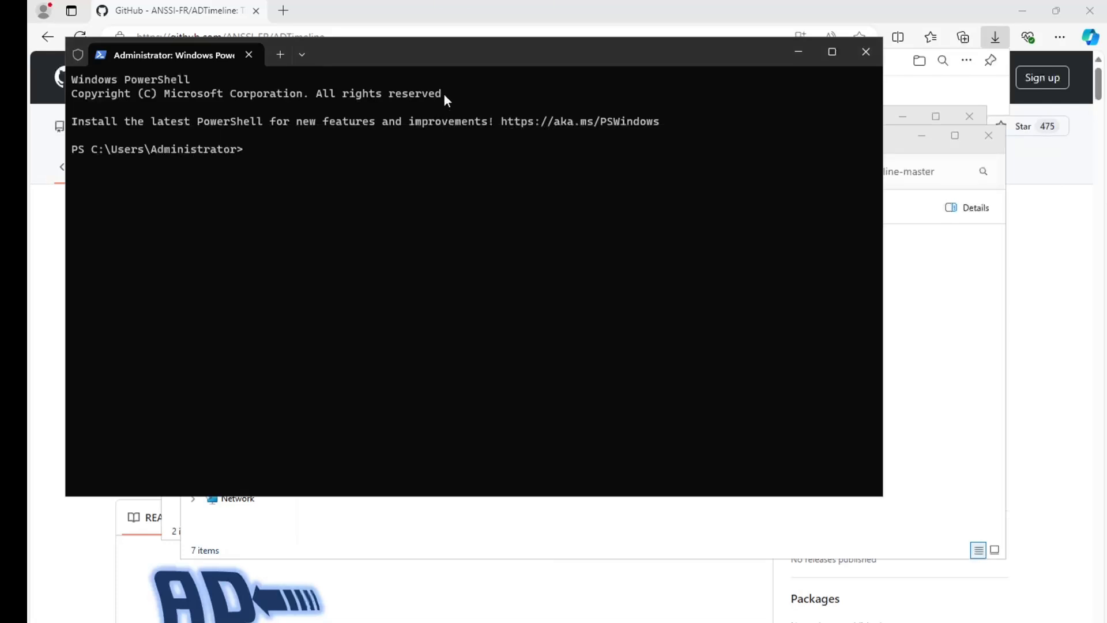
text(powershellUnblock-File -Path "C:\Users\Administrator\Downloads\ADTimeline-master\ADTimeline-master\ADTimeline.ps1")
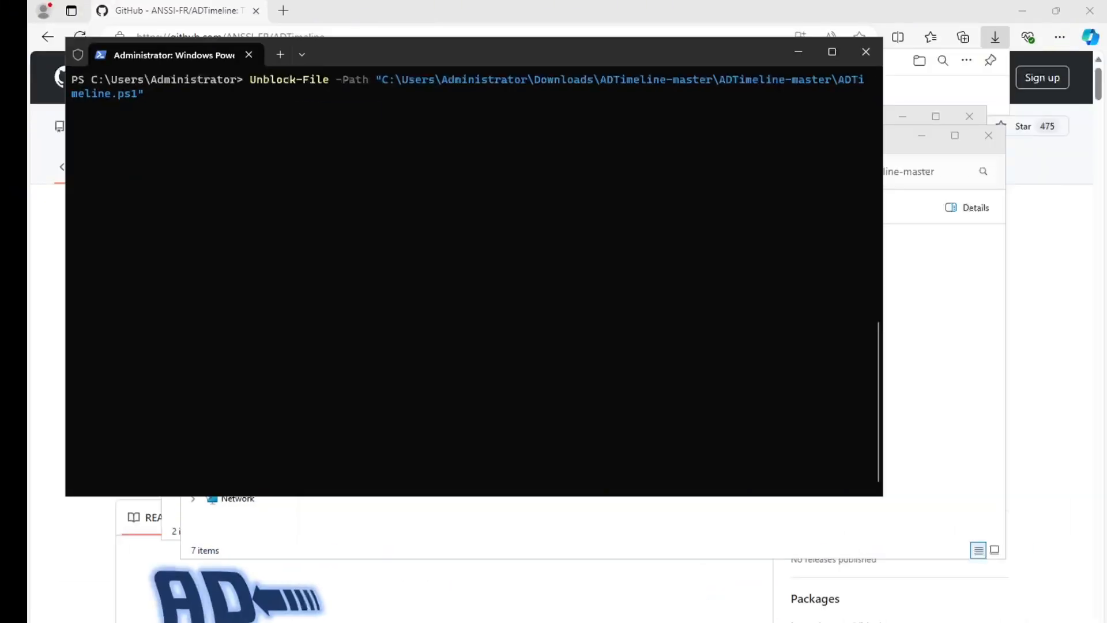
key(Return)
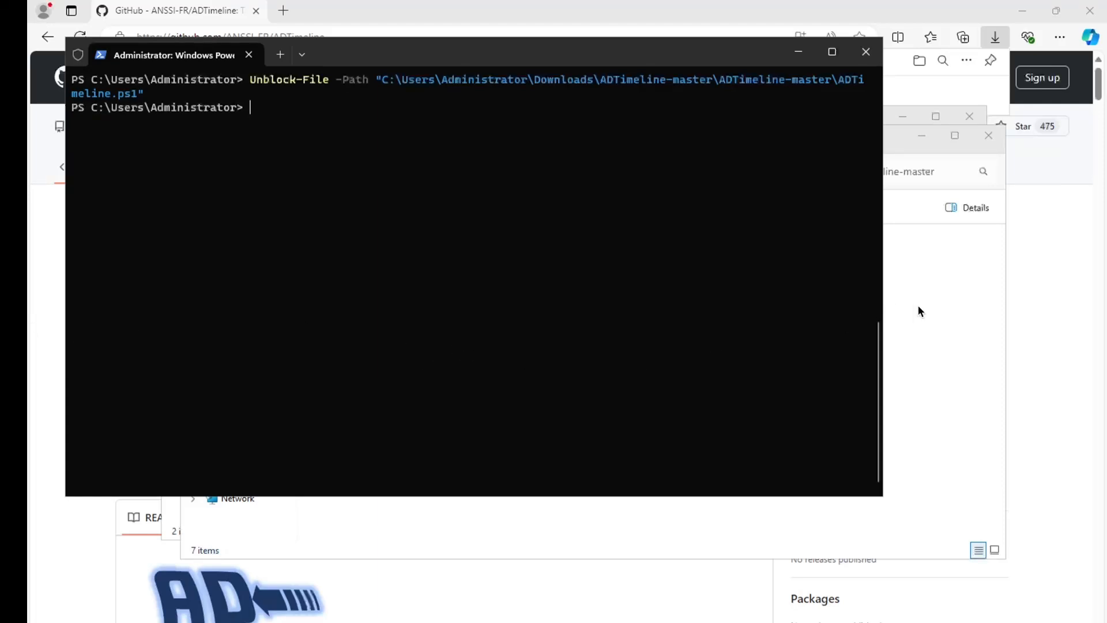
Select the ADTimeline script, then select the ADTimeline-master folder's full path in the address bar
key(alt+Tab)
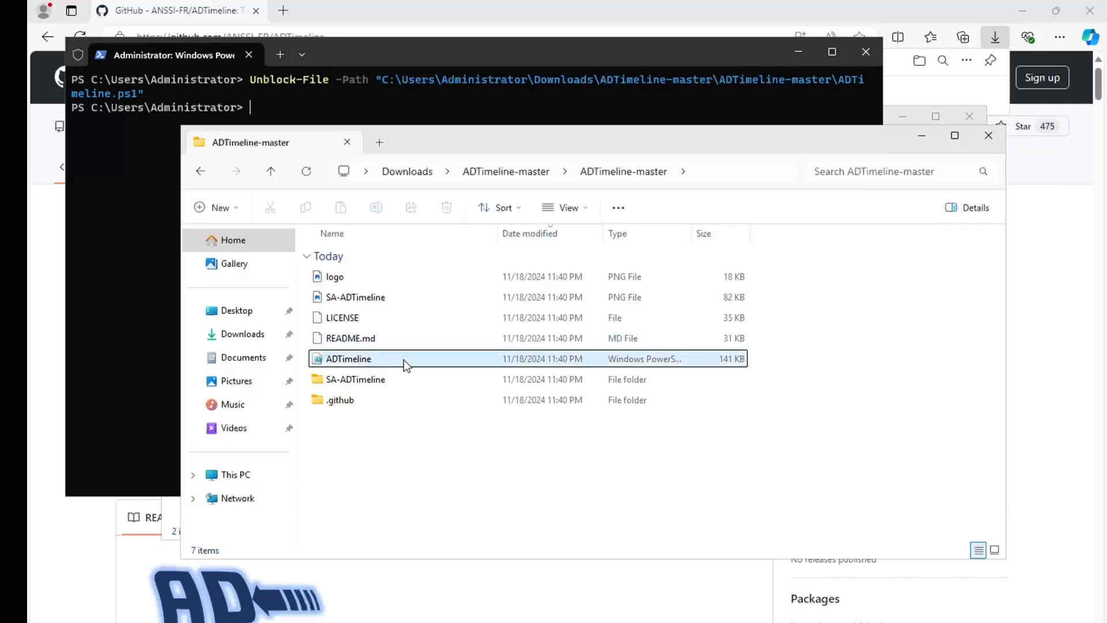
click(381, 359)
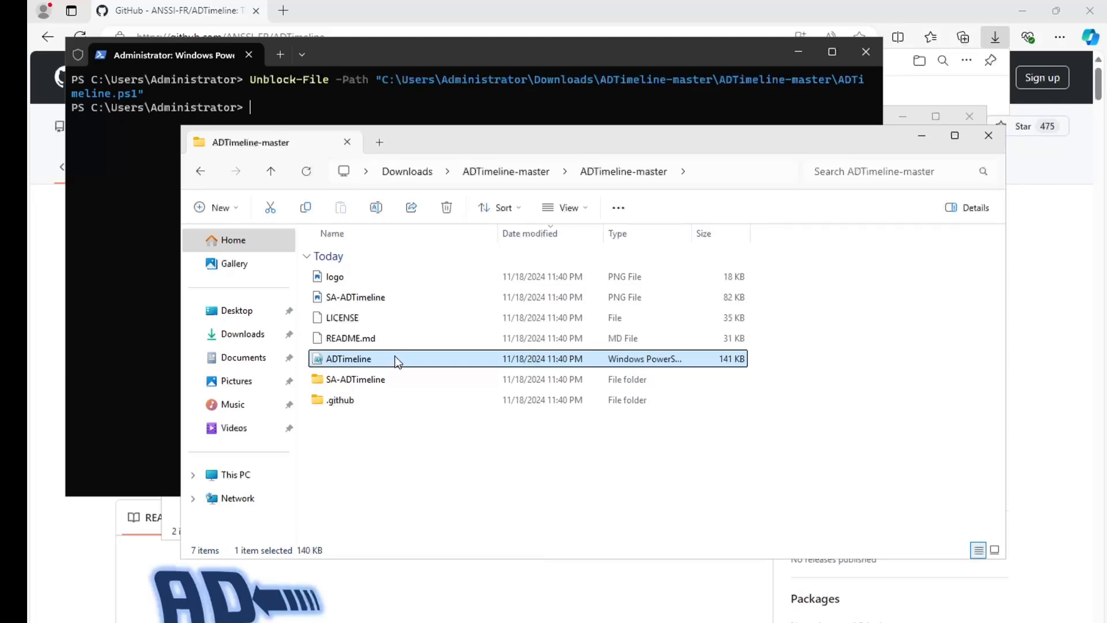
right_click(380, 354)
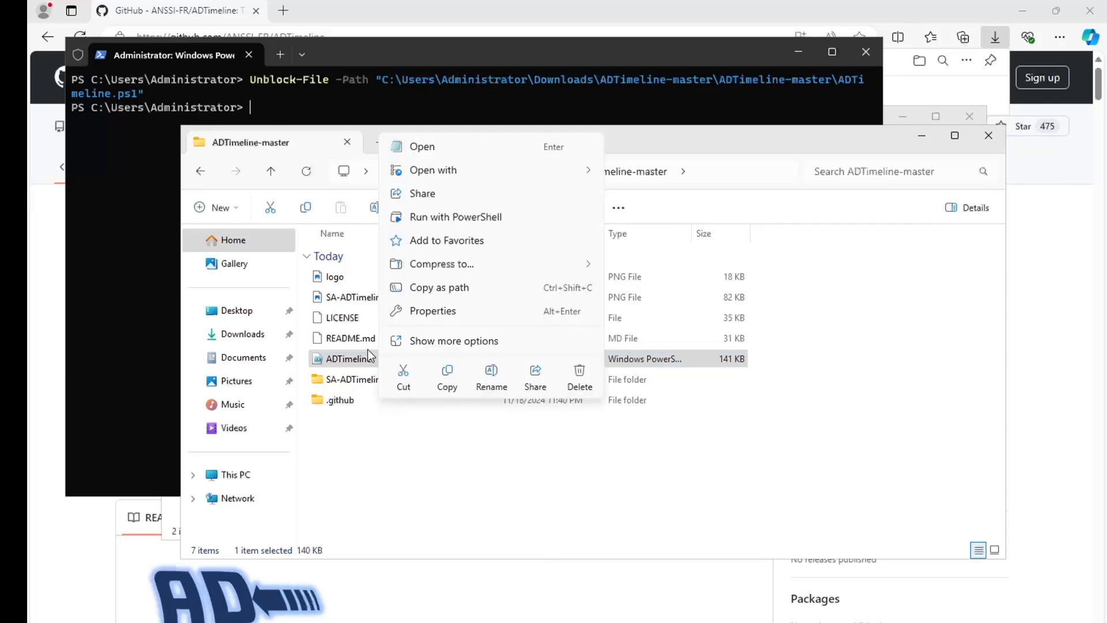
click(445, 173)
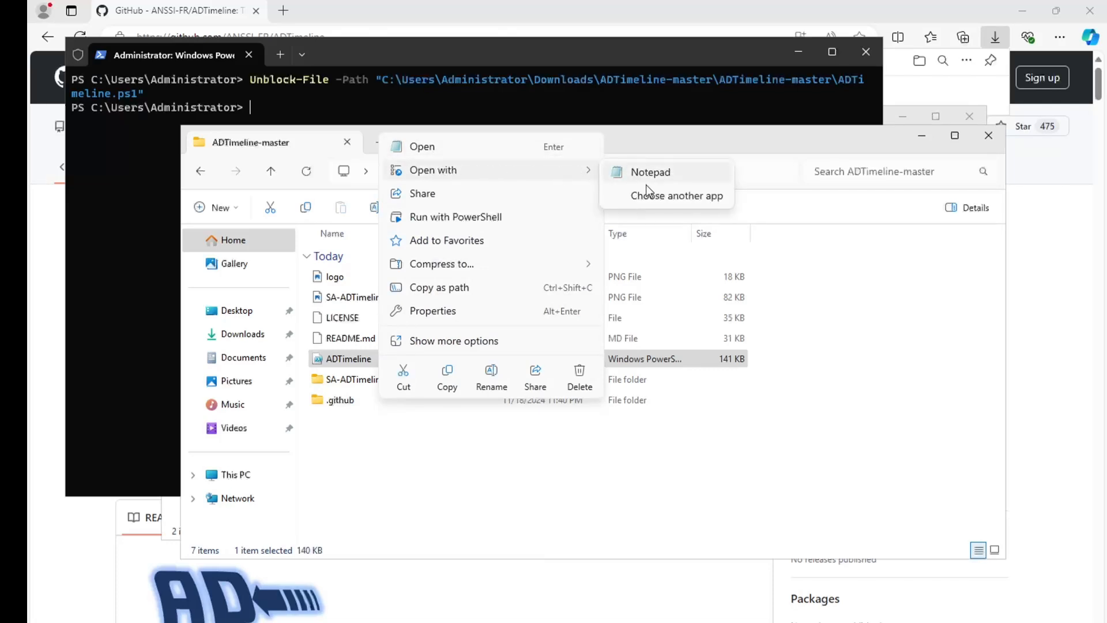
click(854, 324)
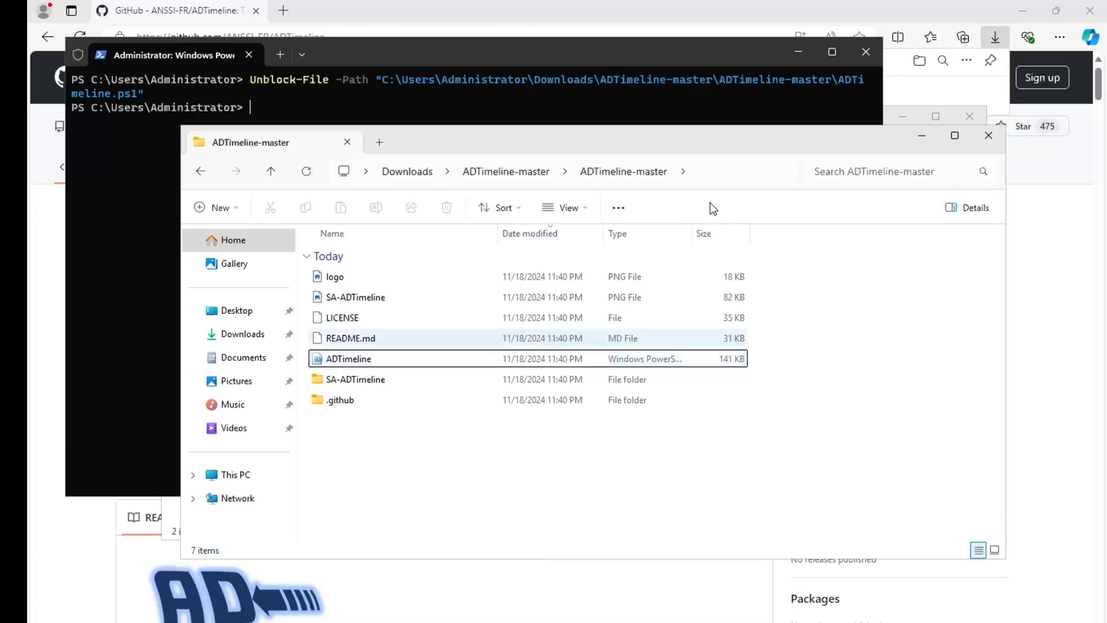
click(712, 175)
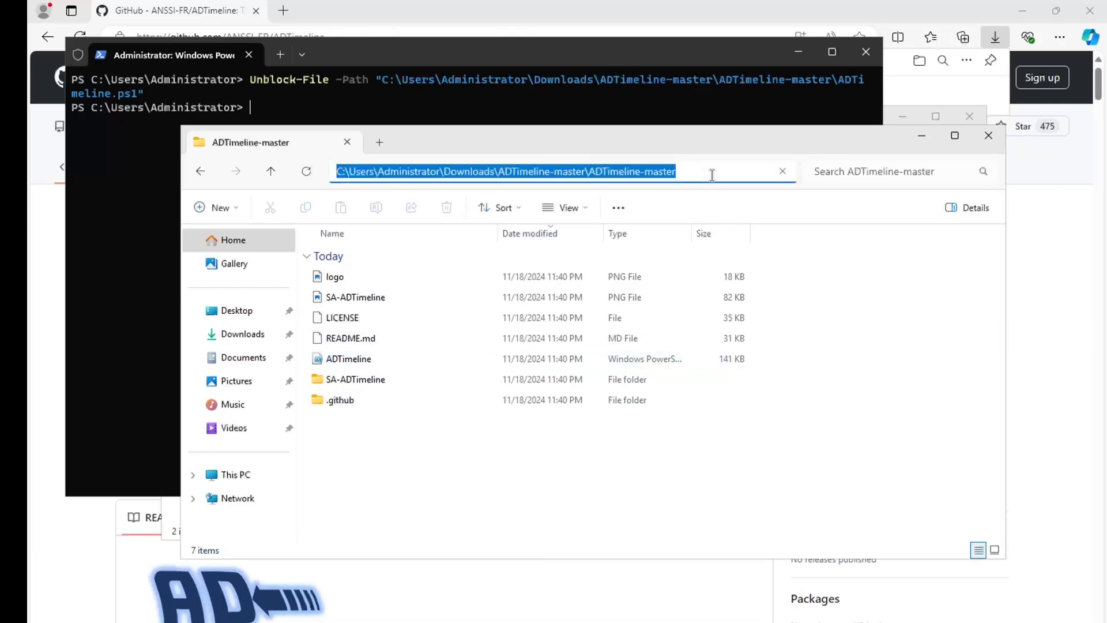
Run .\ADTimeline.ps1 from its folder, then select the generated timeline_polytechnic.local.csv and log file
click(624, 110)
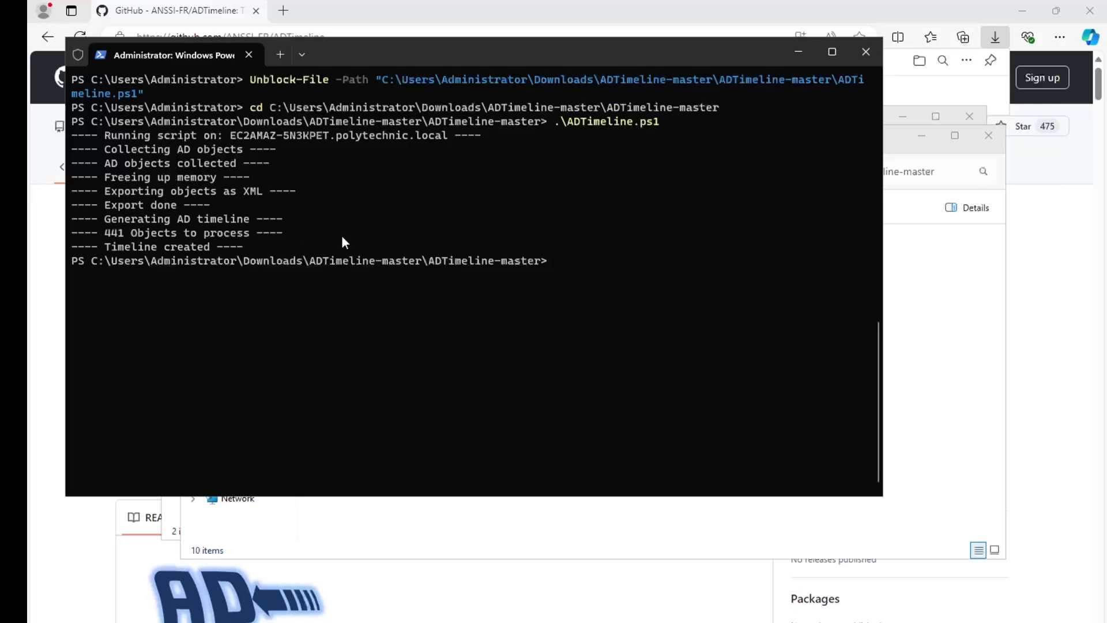
click(966, 336)
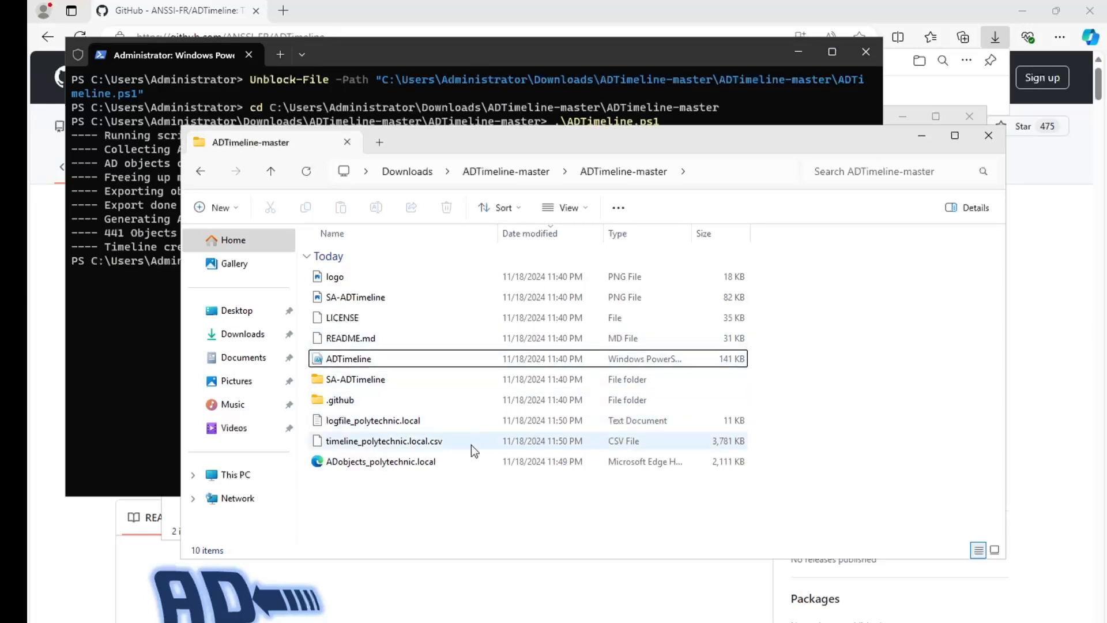
drag(527, 144, 574, 172)
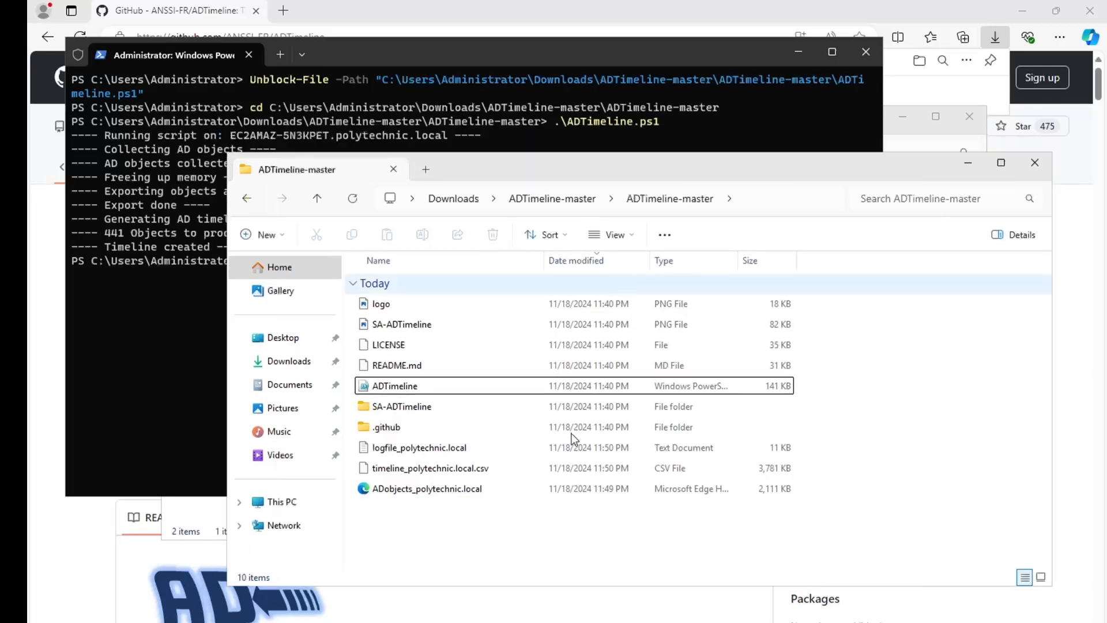
click(516, 471)
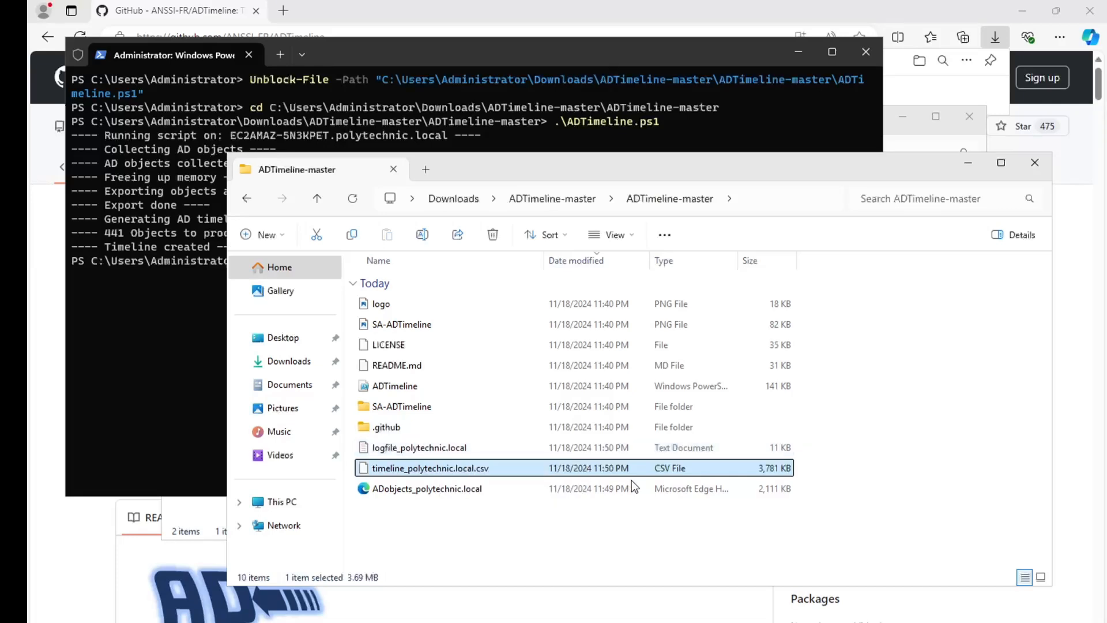
drag(818, 468, 755, 450)
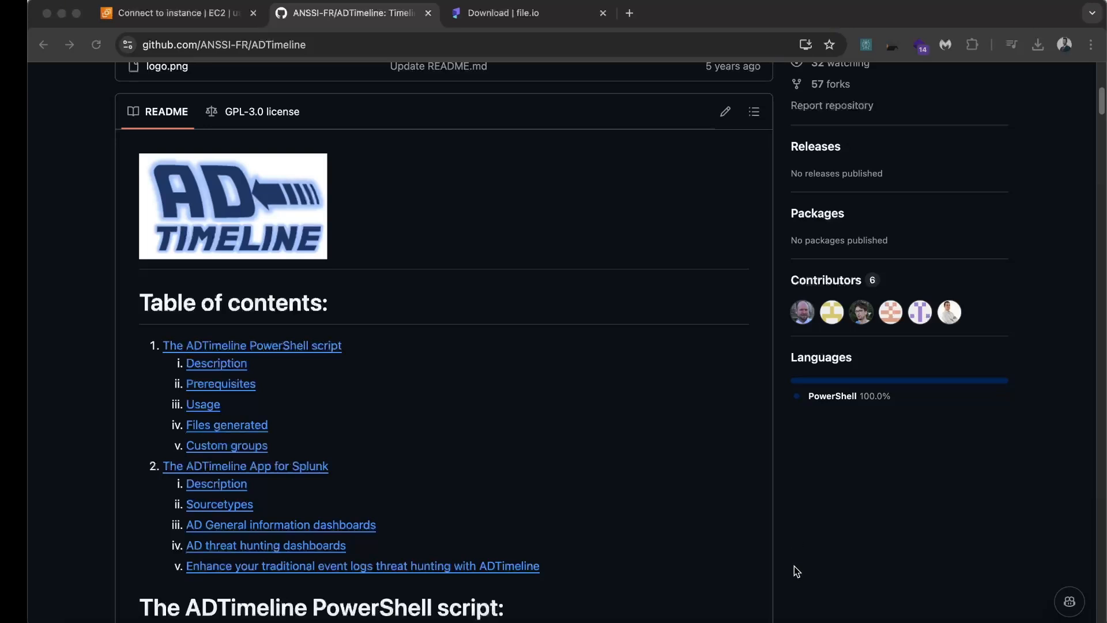
In Finder Downloads, open logfile_polytechnic.local.log to check its log and timeline CSV, then return to file.io
scroll(769, 513, down, 1)
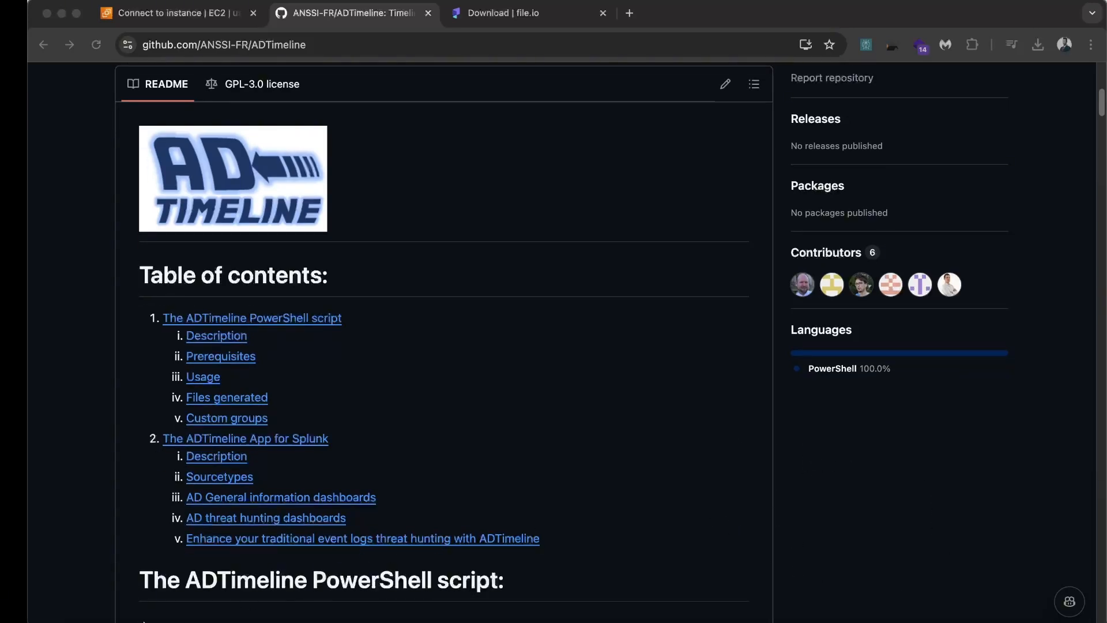
click(74, 618)
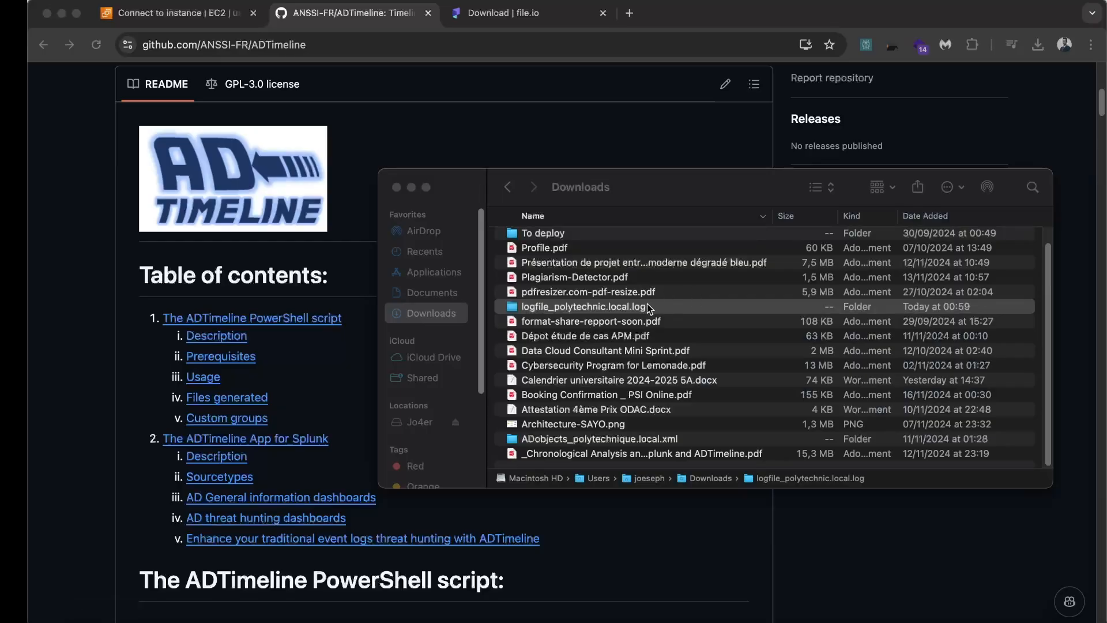
click(646, 310)
double_click(646, 309)
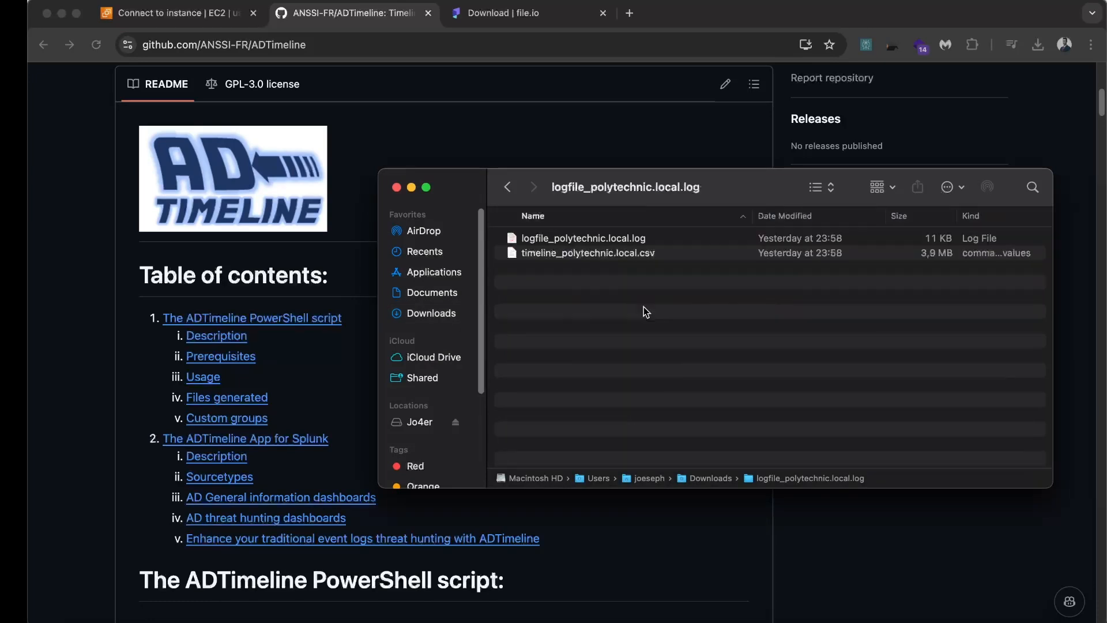
key(Down)
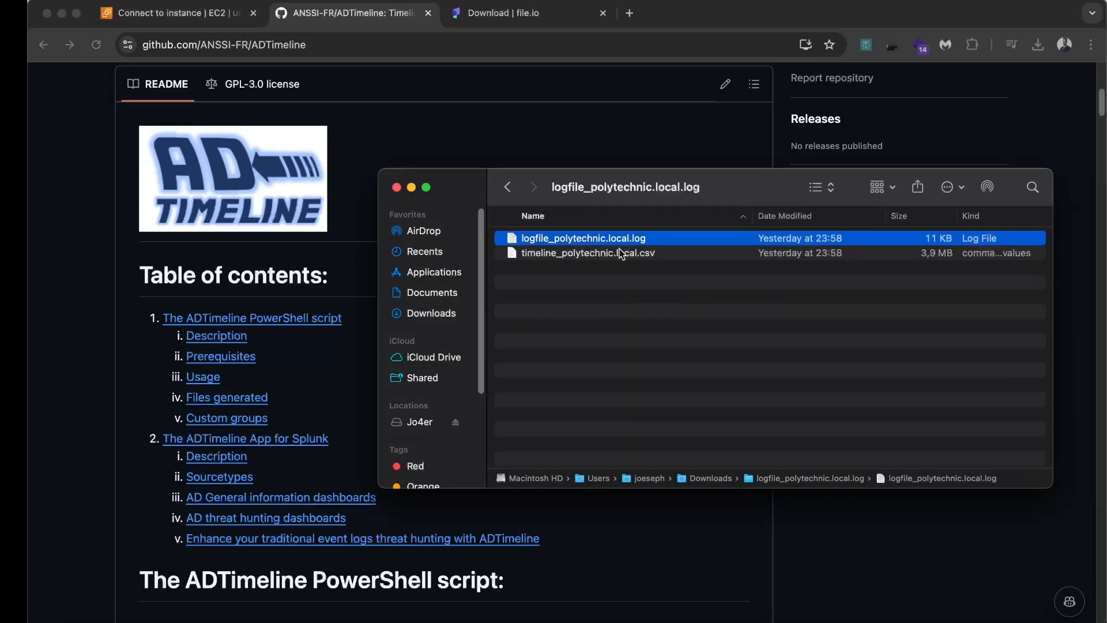
click(618, 252)
click(642, 287)
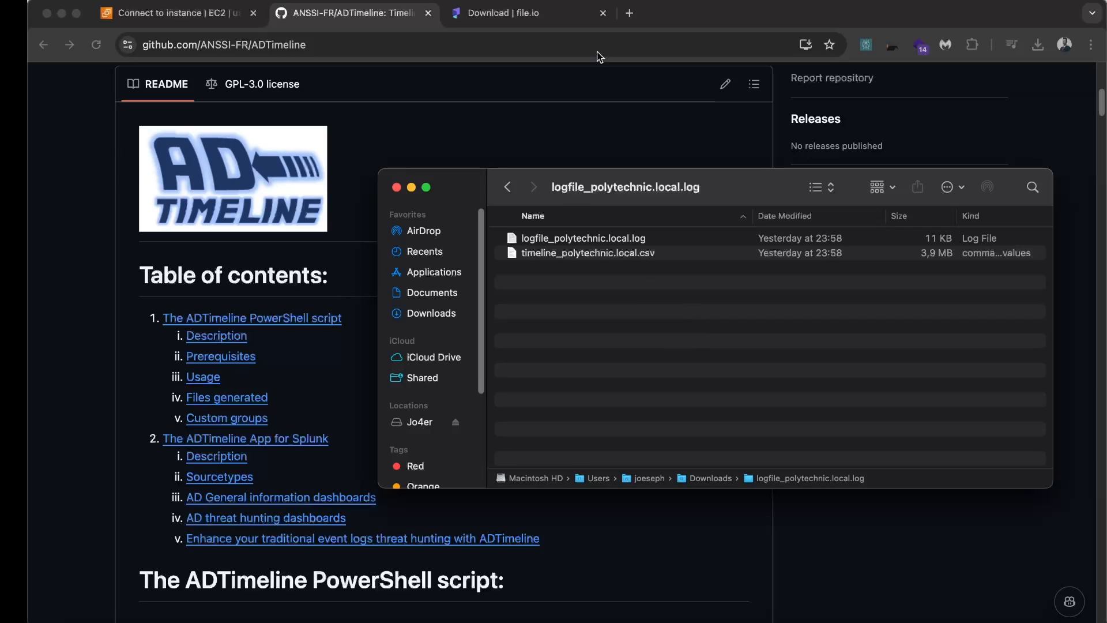
click(553, 12)
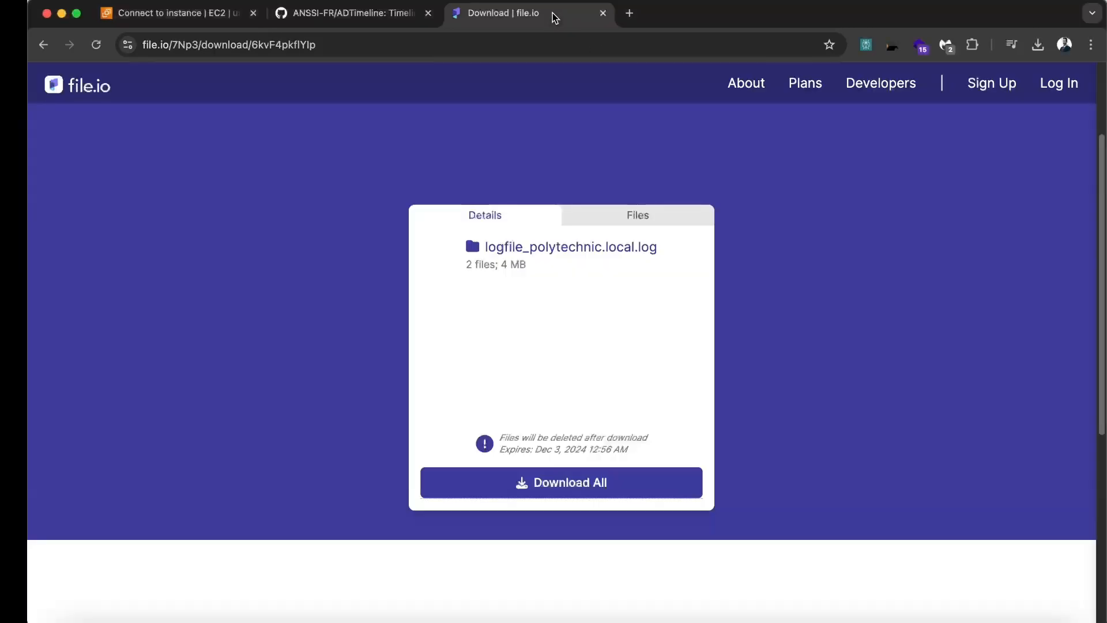
Search the web for 'splunk' in a new tab and open the splunk.com result
click(629, 13)
text(splunk)
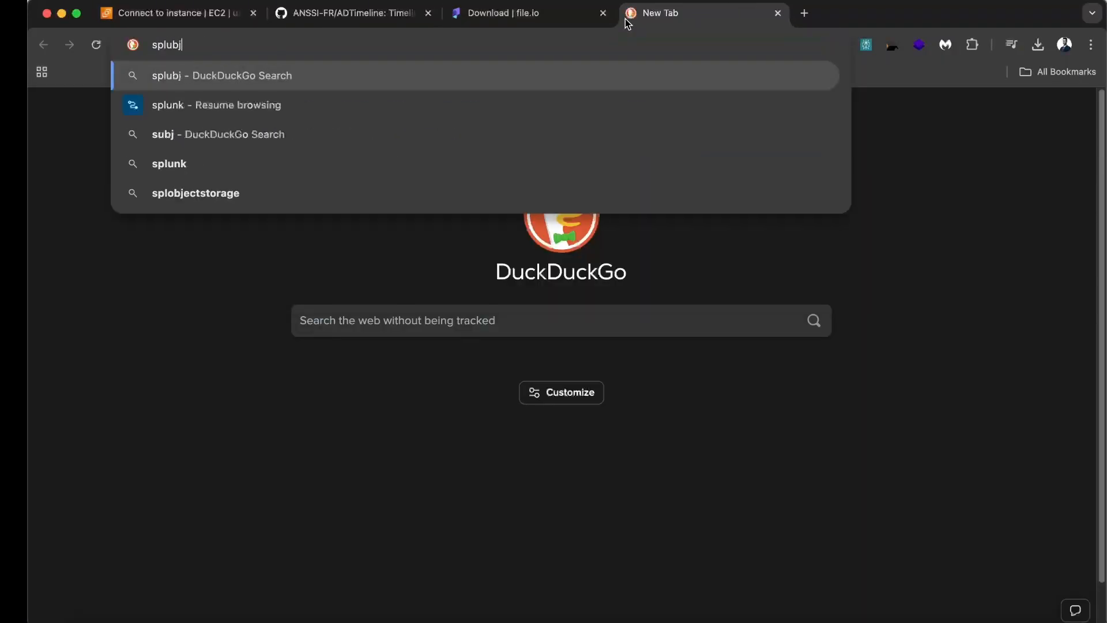
key(Return)
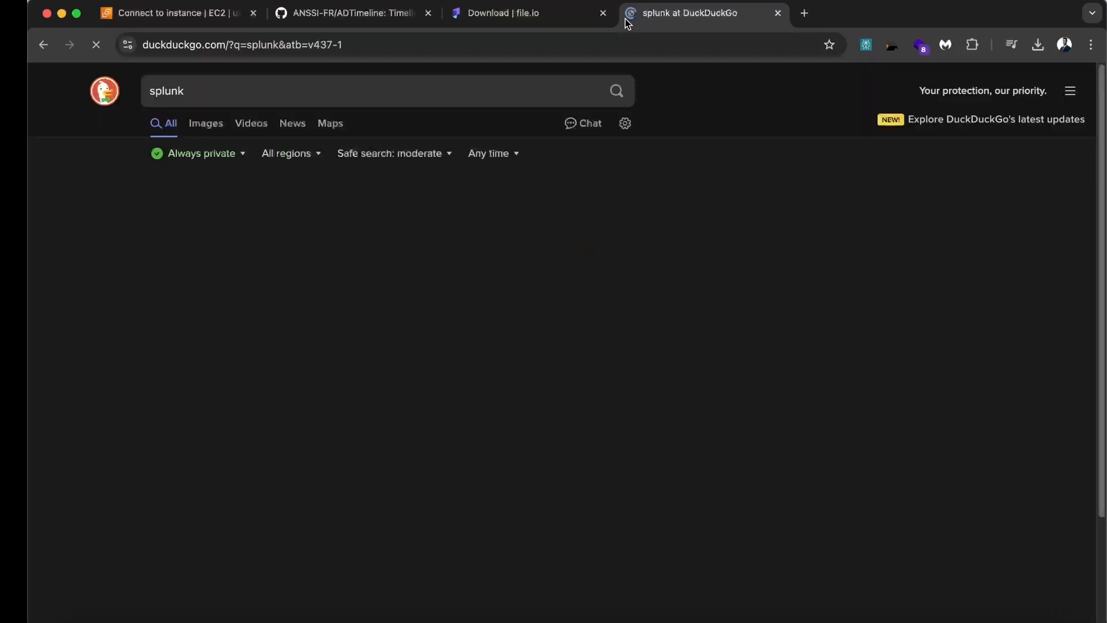
click(331, 203)
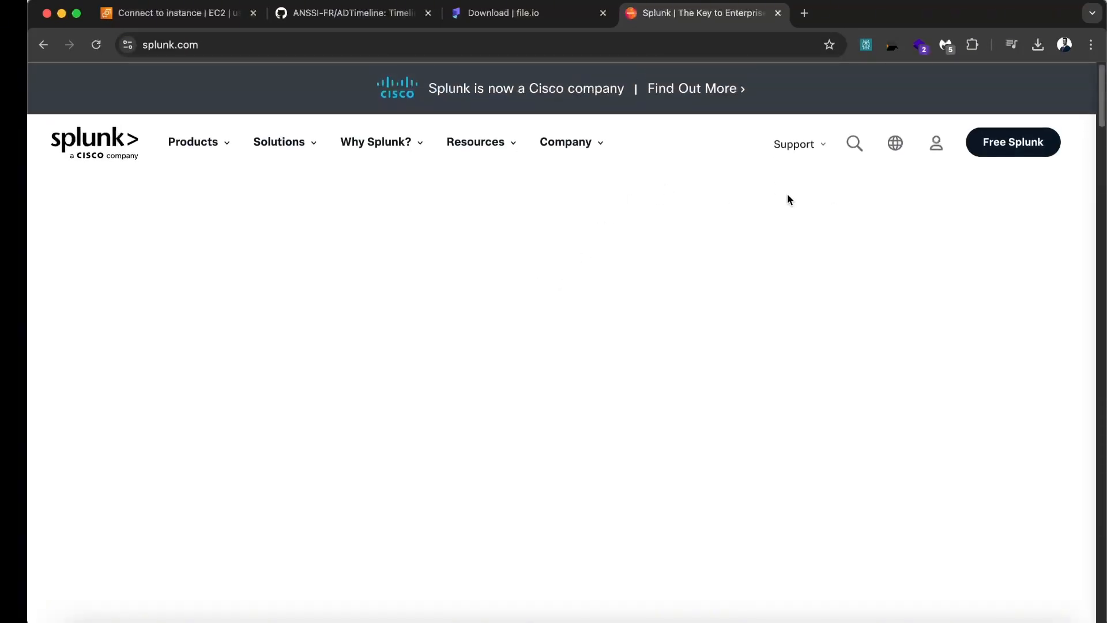
Scroll up and down through the splunk.com homepage
scroll(779, 252, down, 10)
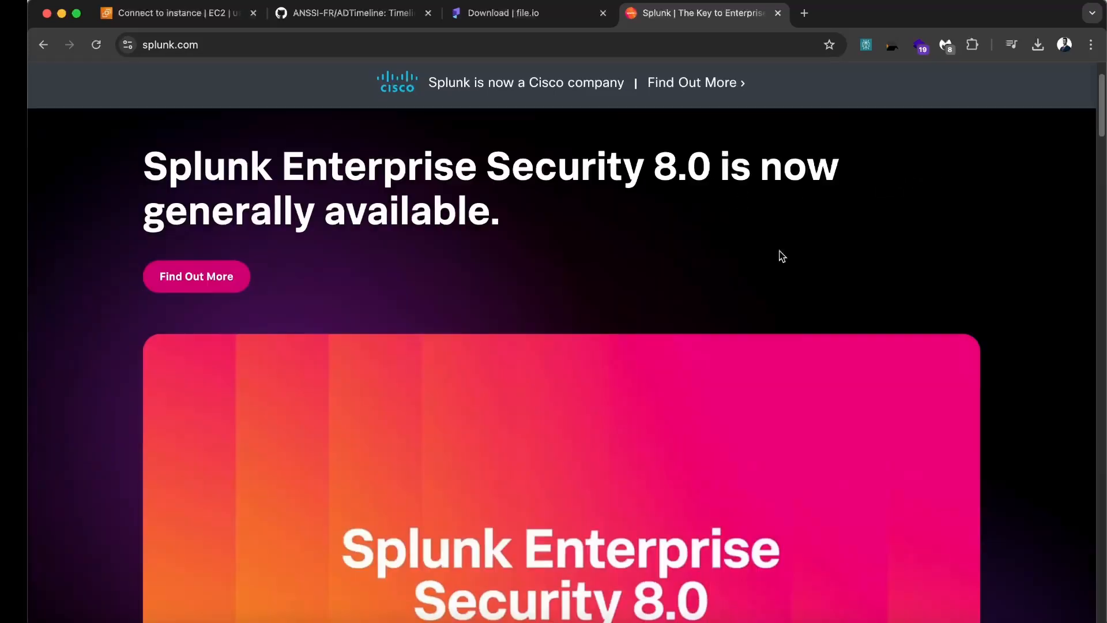
scroll(557, 264, up, 10)
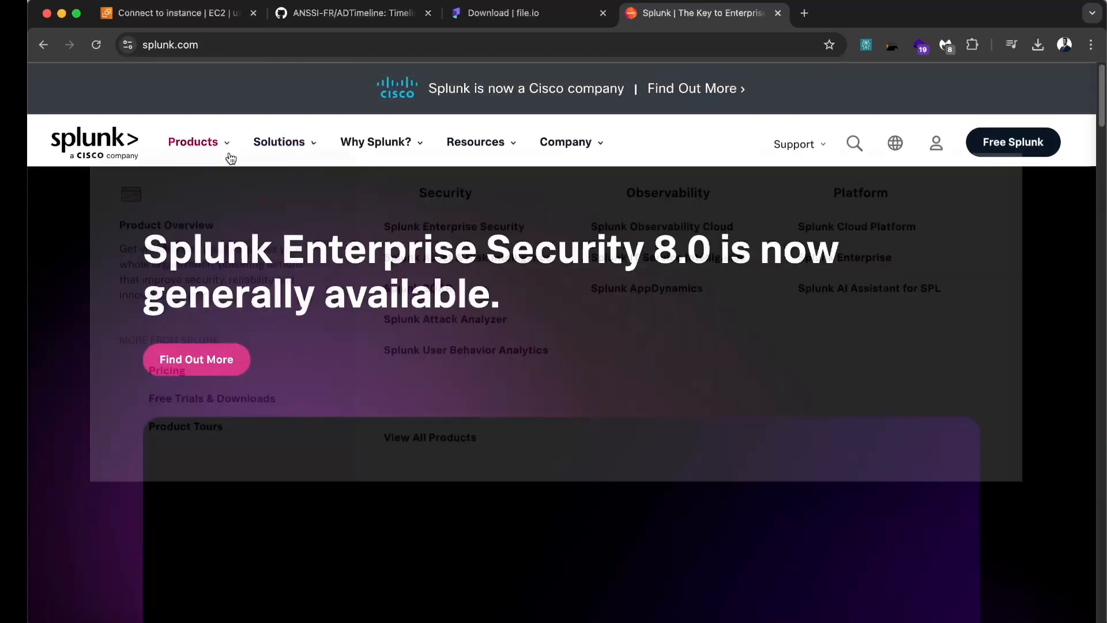
mouse_move(279, 142)
scroll(1037, 349, down, 20)
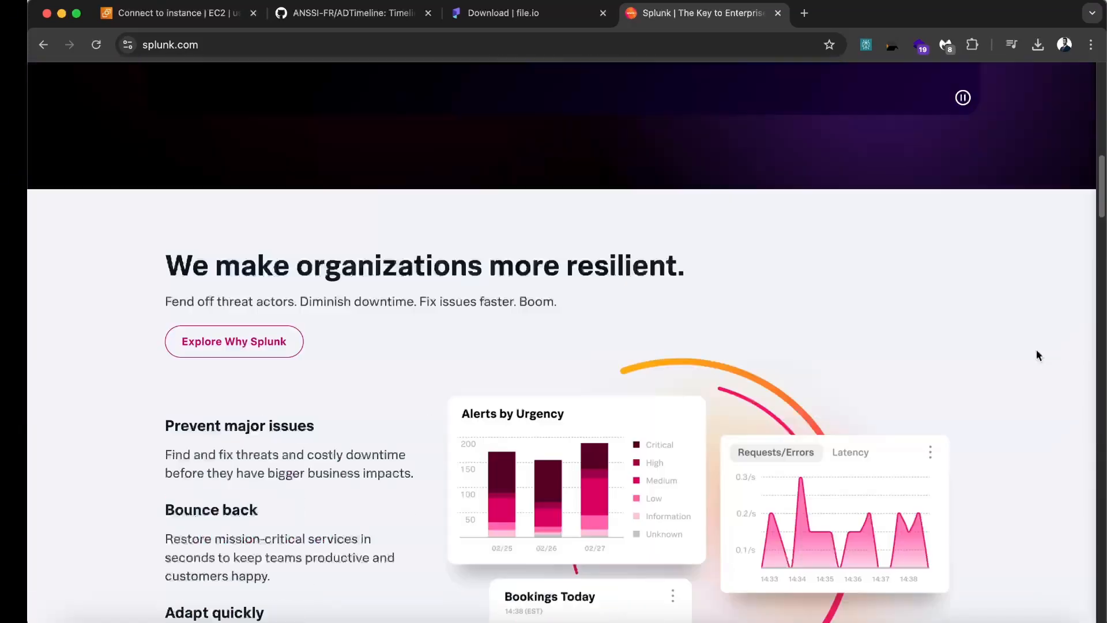
scroll(1037, 351, down, 20)
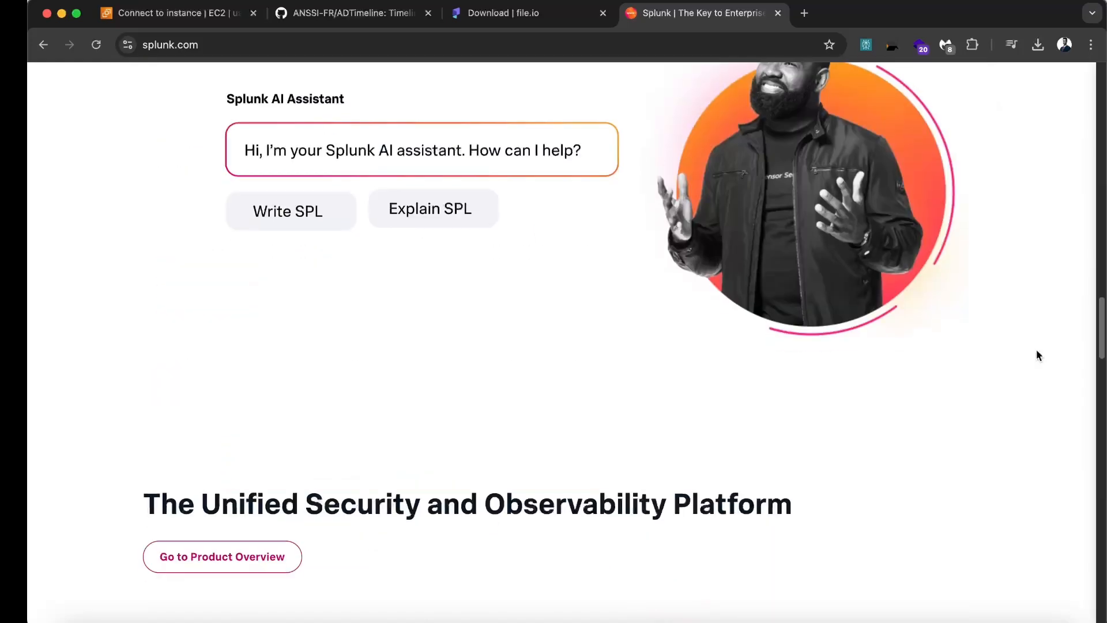
scroll(951, 350, up, 20)
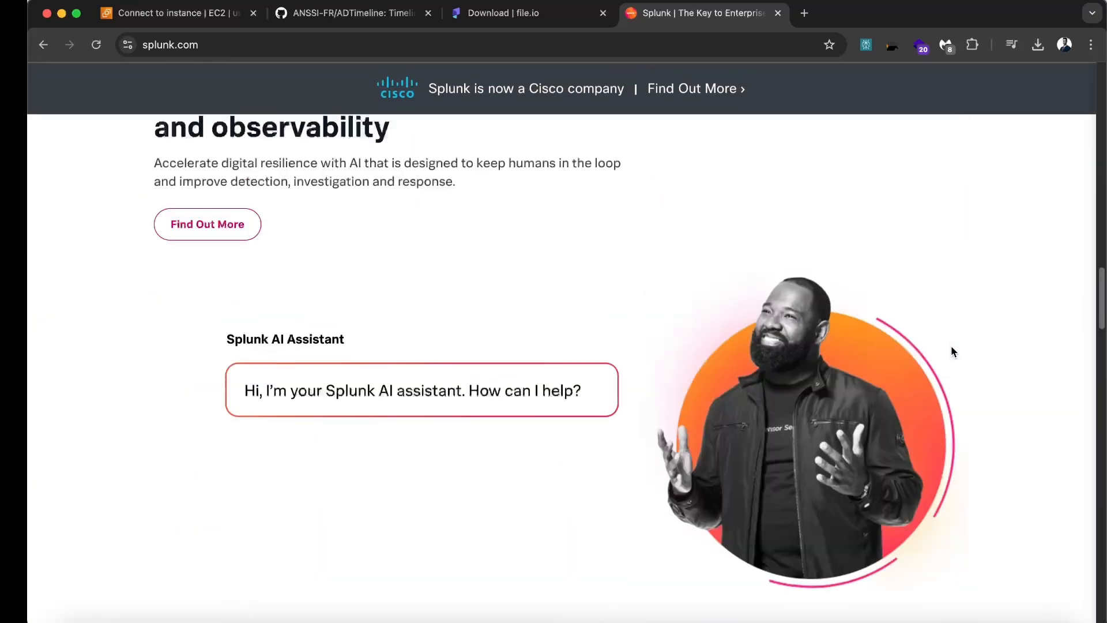
scroll(951, 350, up, 5)
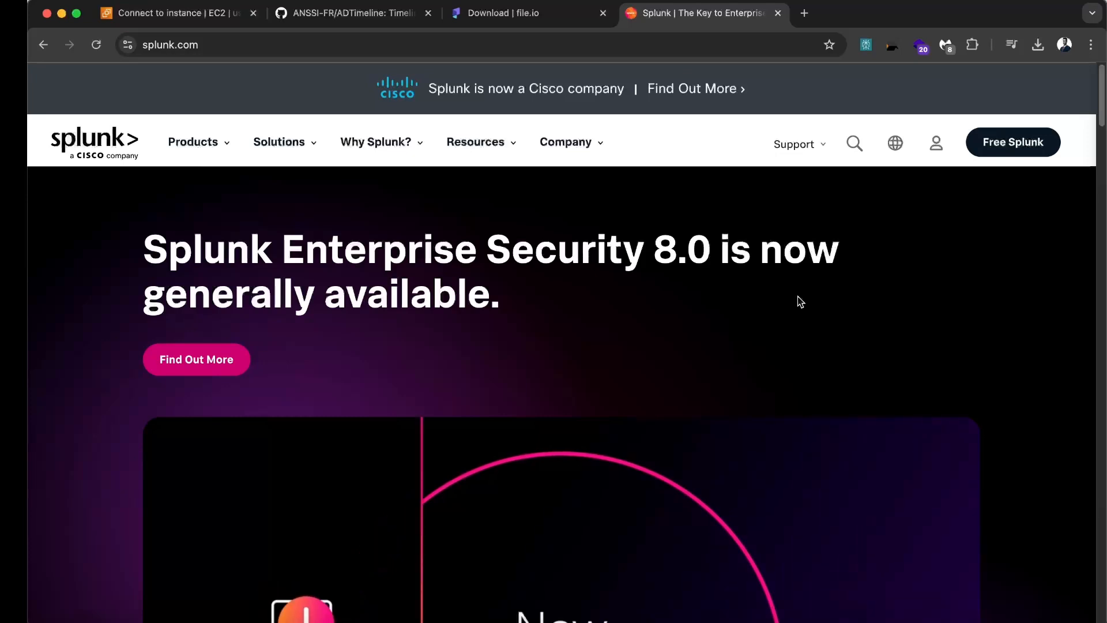
key(super+space)
Launch Splunk from Spotlight, choose Start and Show Splunk, then quit Terminal once it is running
text(splunk)
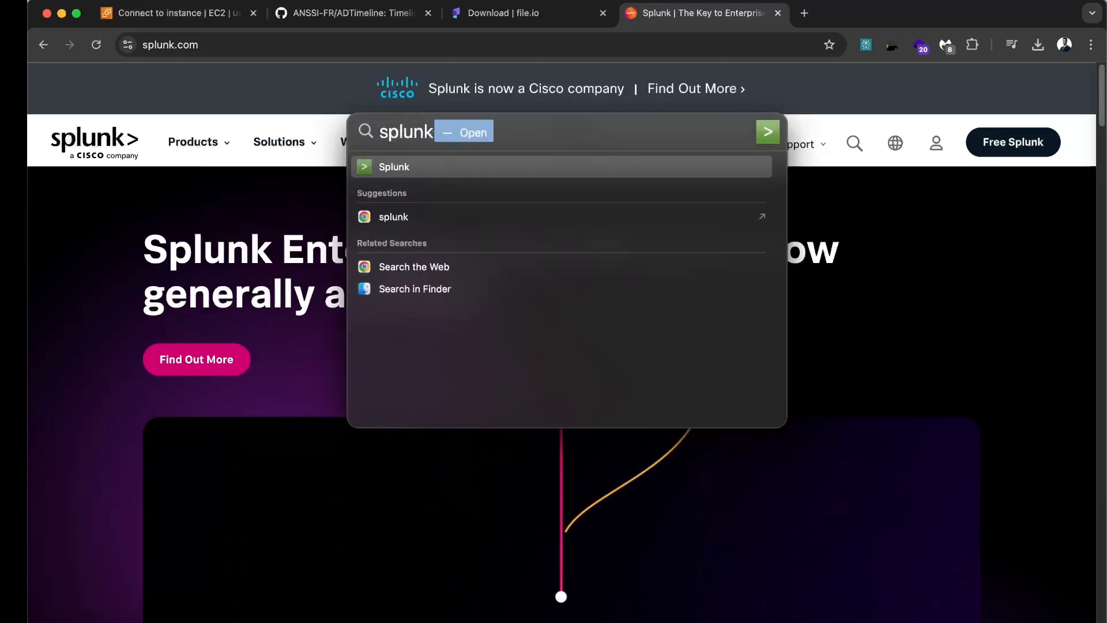
key(Return)
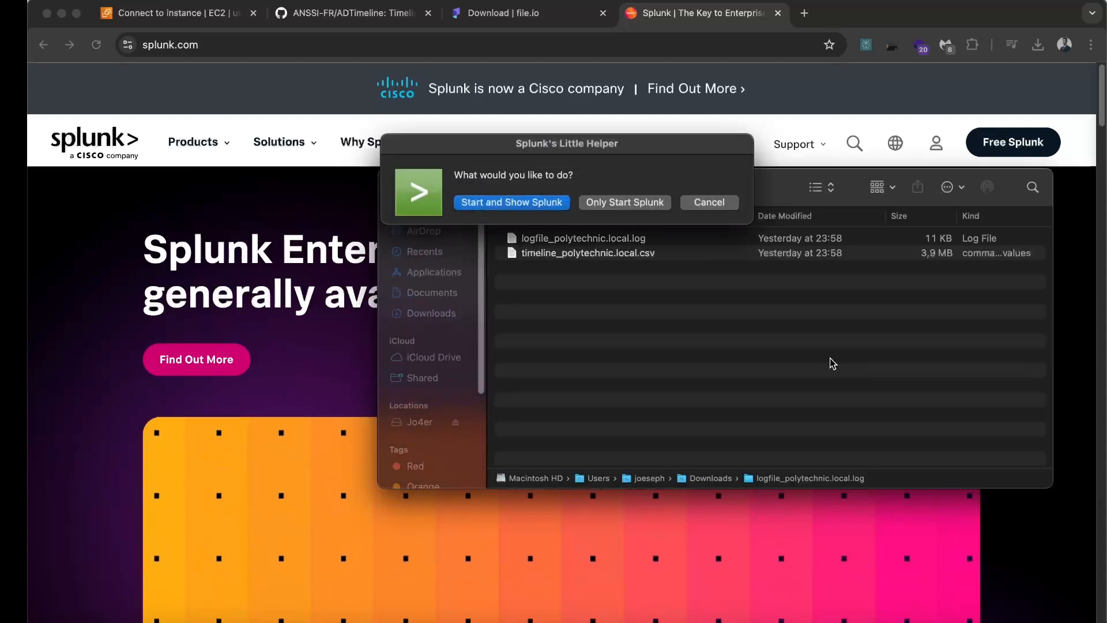
click(515, 202)
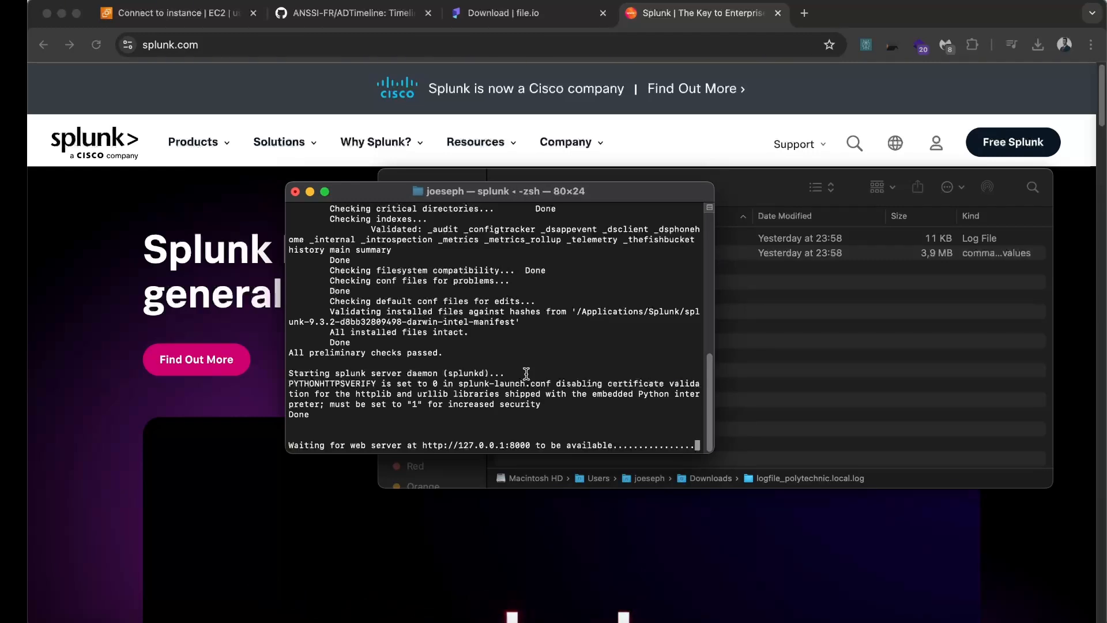
key(super+q)
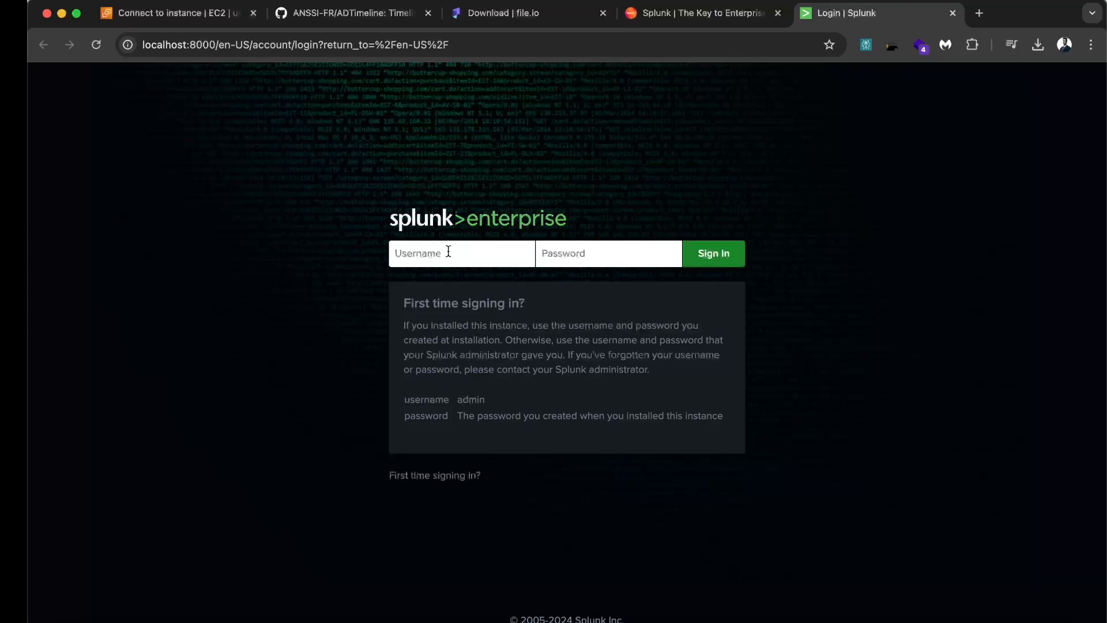
Sign in to the local Splunk instance with the account username and password
text(joe)
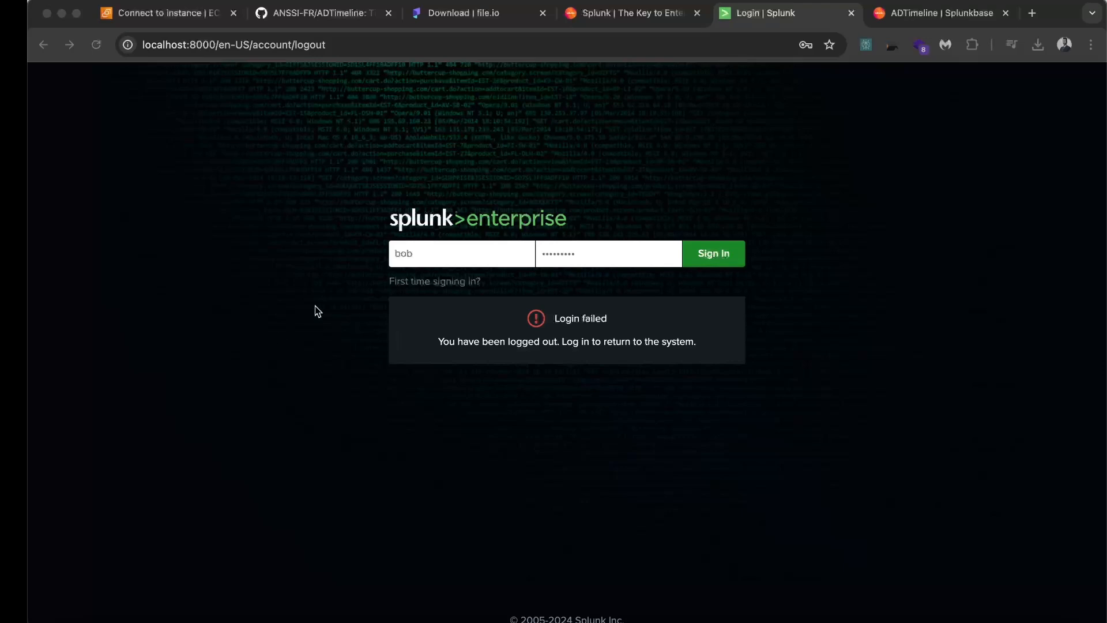
click(313, 305)
click(724, 258)
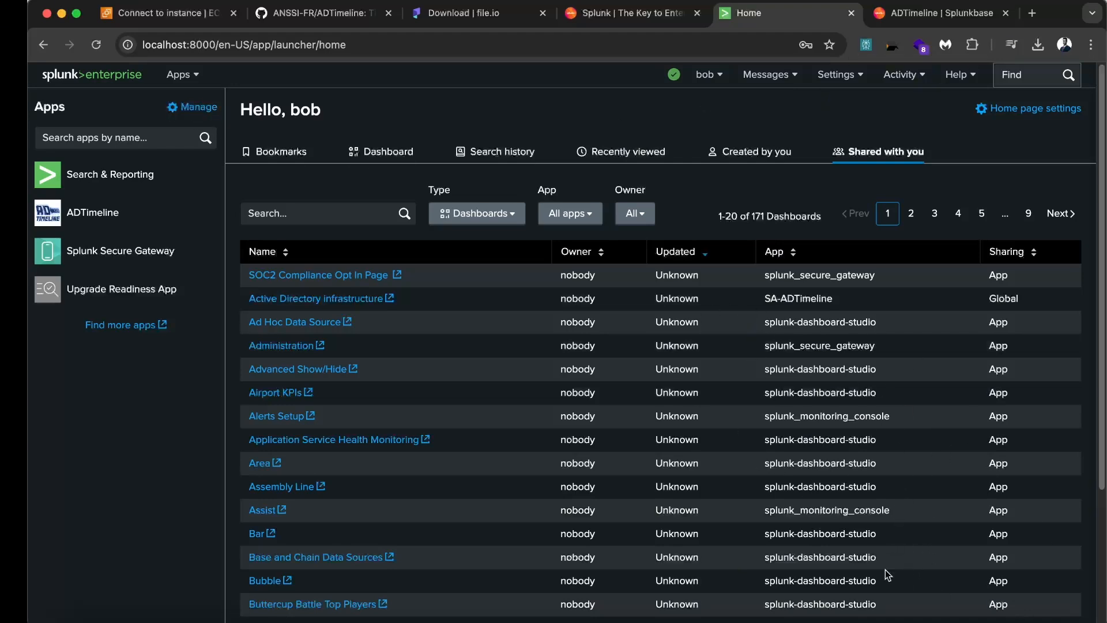
In Finder, select the timeline CSV and log files, then return to the browser
key(super+Tab)
key(super+Tab)
key(super+Tab)
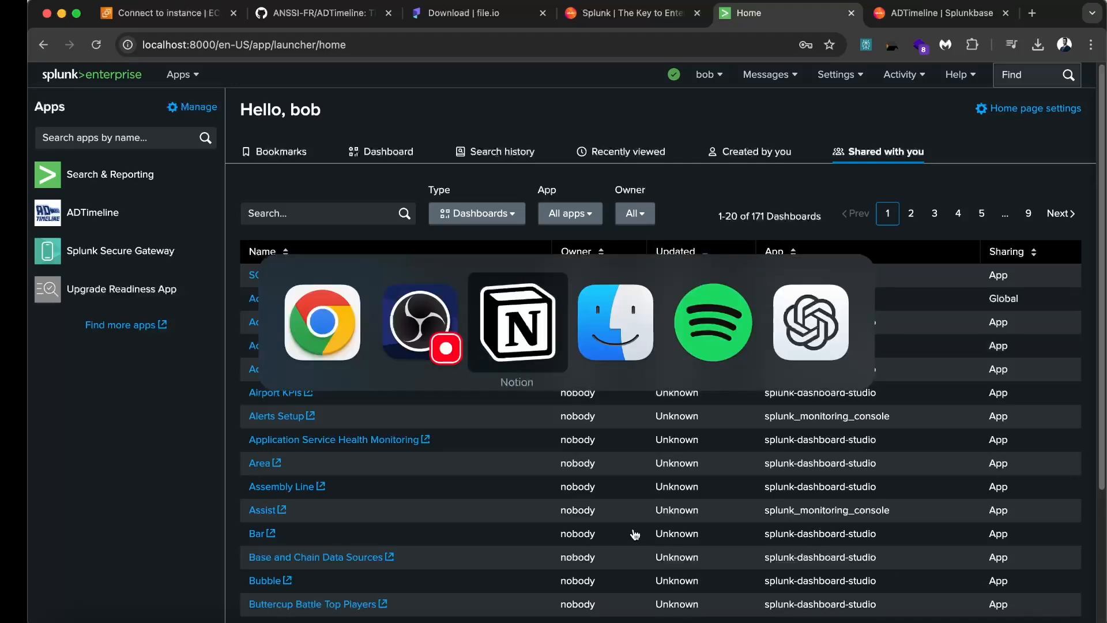
click(630, 253)
shift+click(635, 243)
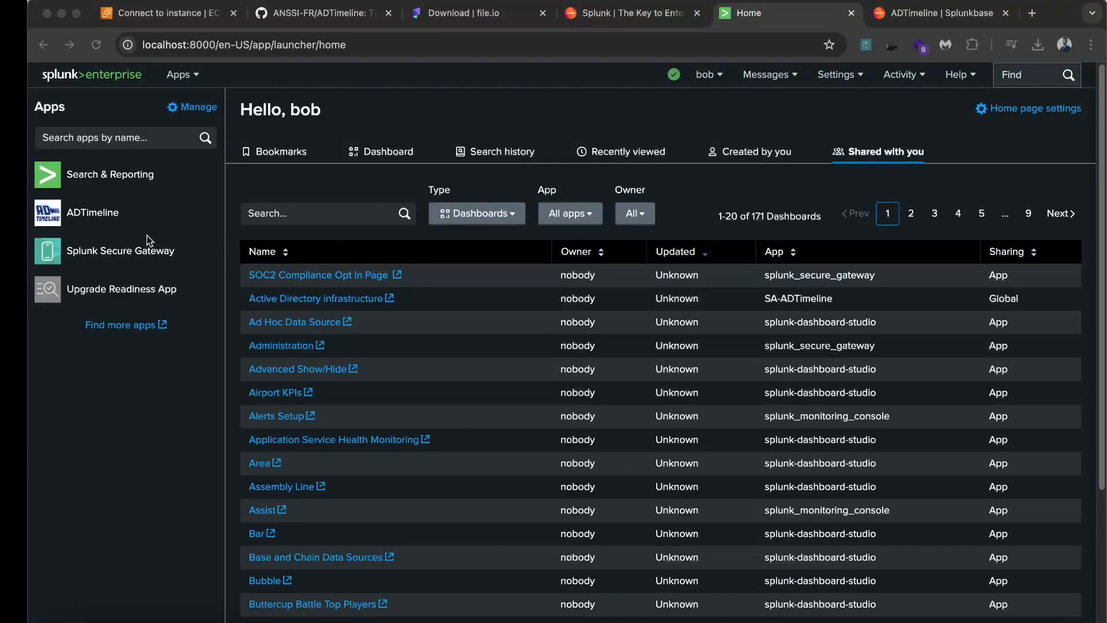
click(119, 106)
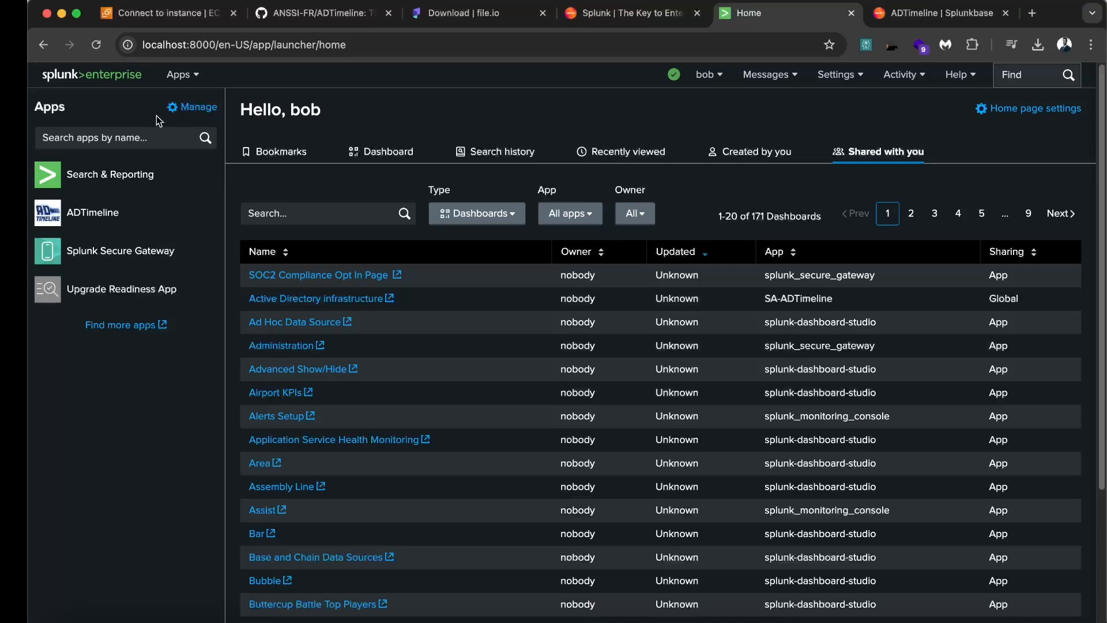
Filter the installed apps list to 'Adtime'
click(197, 107)
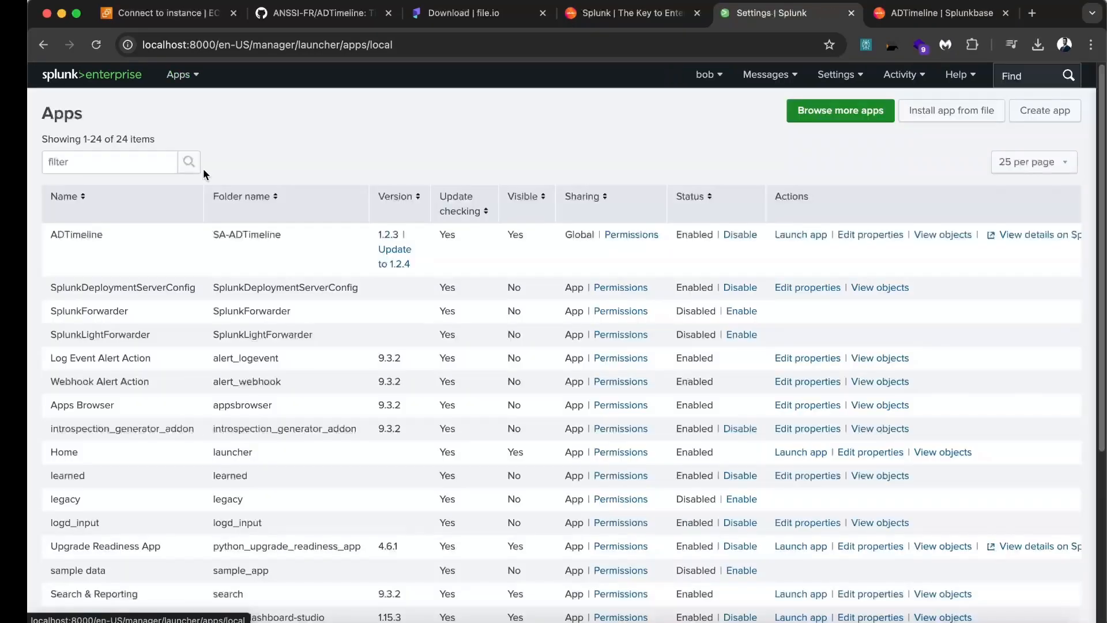
click(106, 163)
text(A)
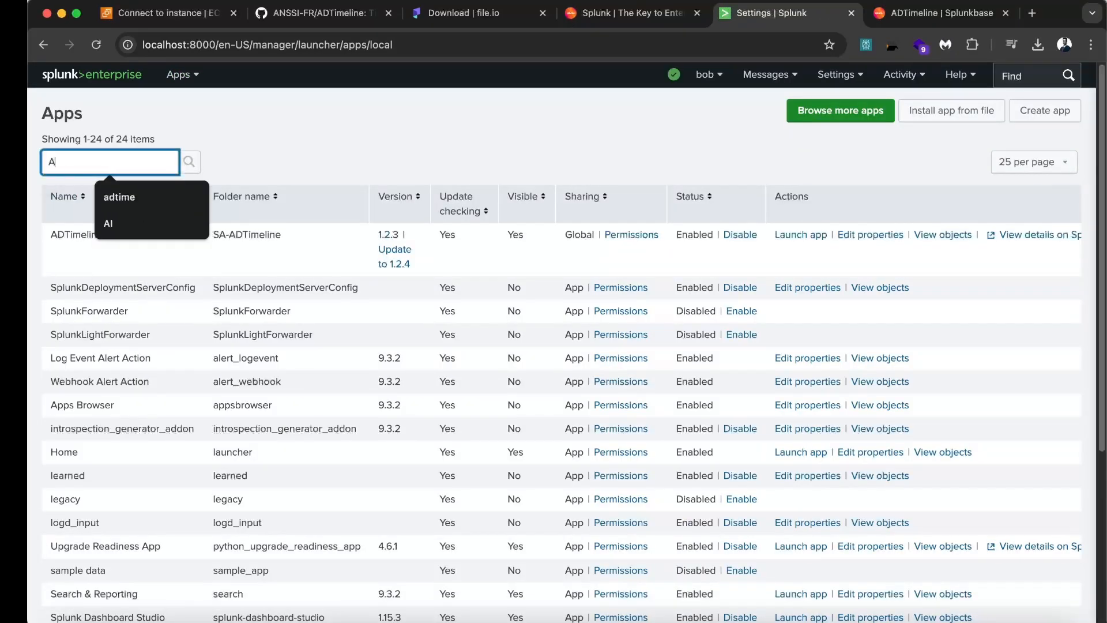
text(dtime)
key(Return)
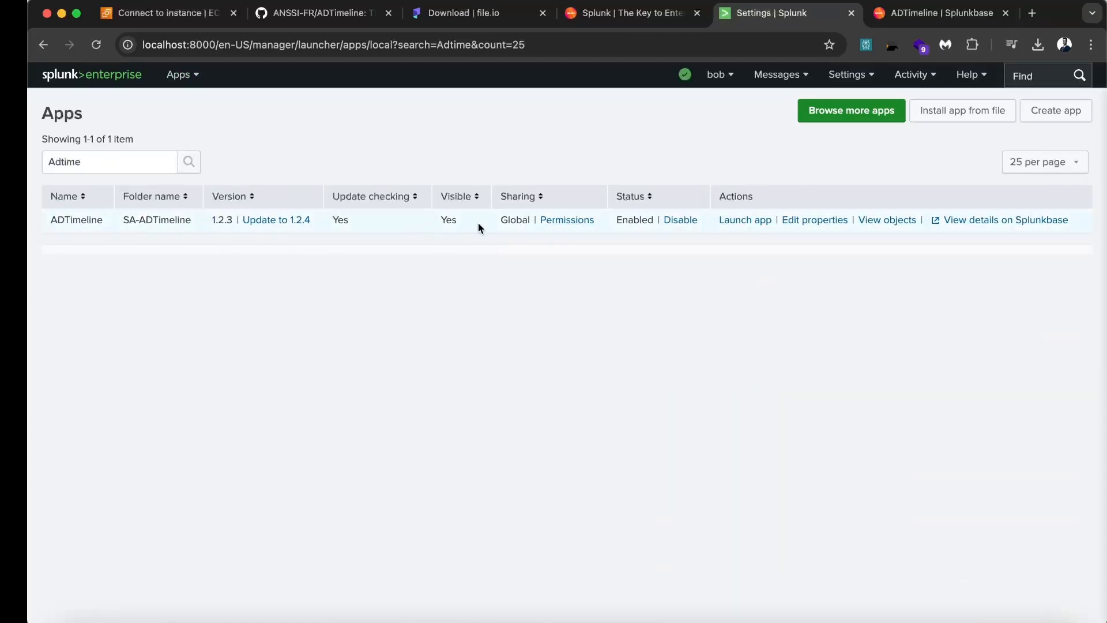
Check ADTimeline's Splunkbase page (1.2.4 vs installed 1.2.3), cancel the app-file install, and return Home
click(1008, 221)
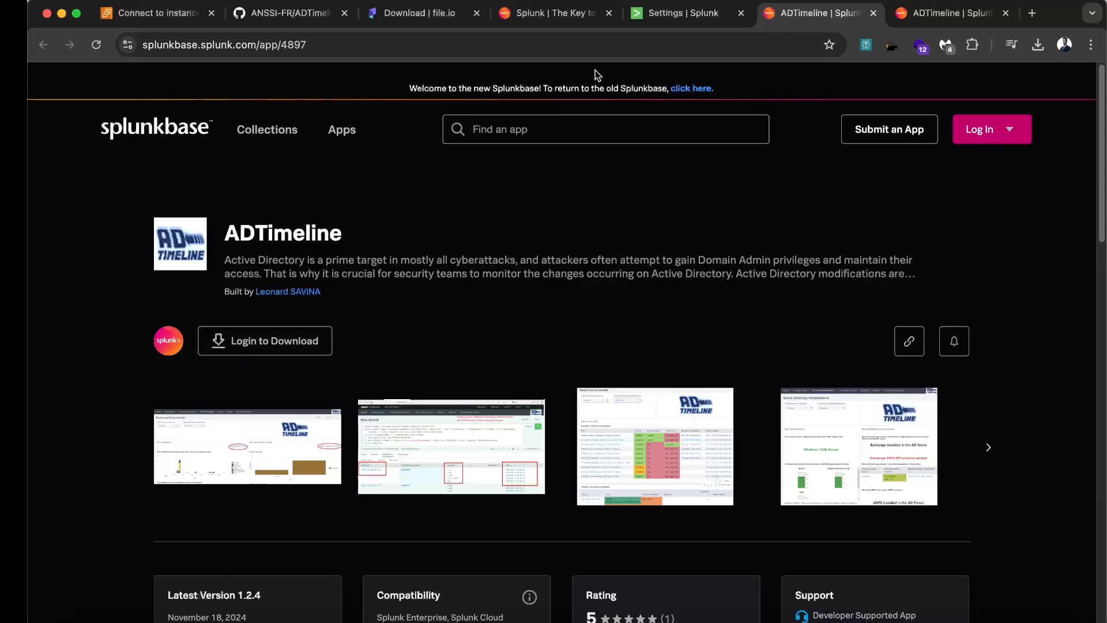
click(694, 18)
click(937, 115)
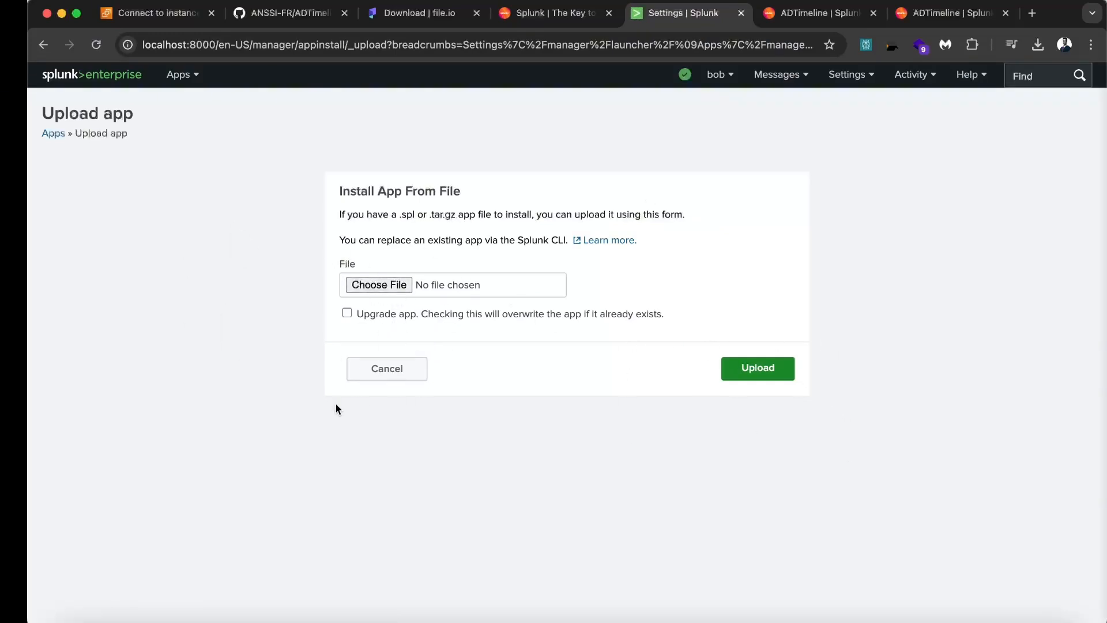
click(402, 382)
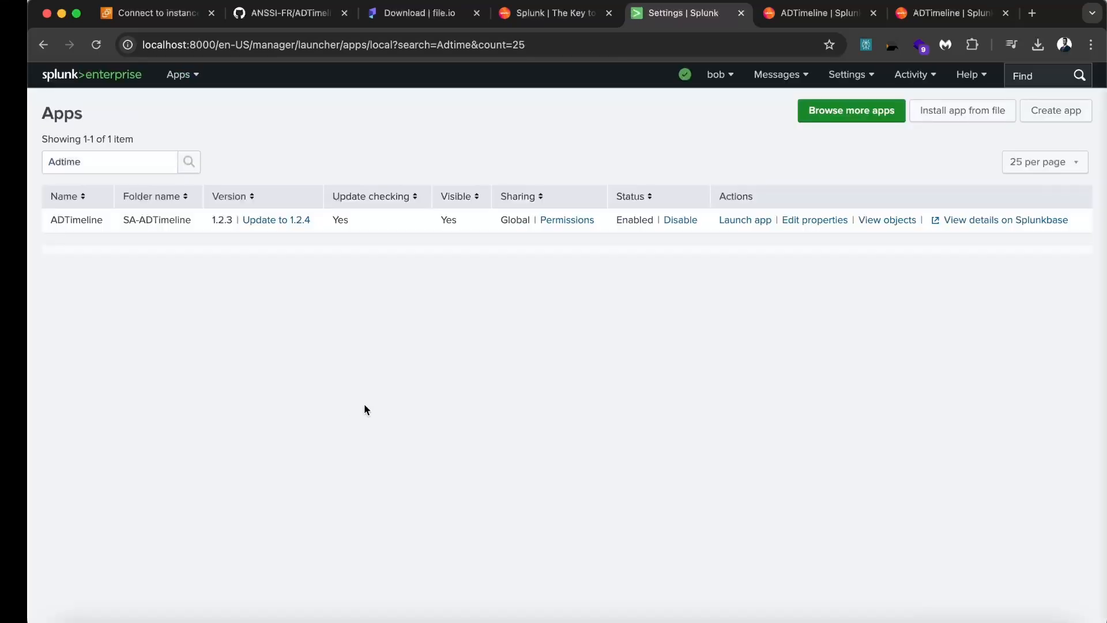
click(90, 81)
Select logfile_polytechnic.local.log in Finder and return to the browser
key(super+Tab)
key(super+Tab)
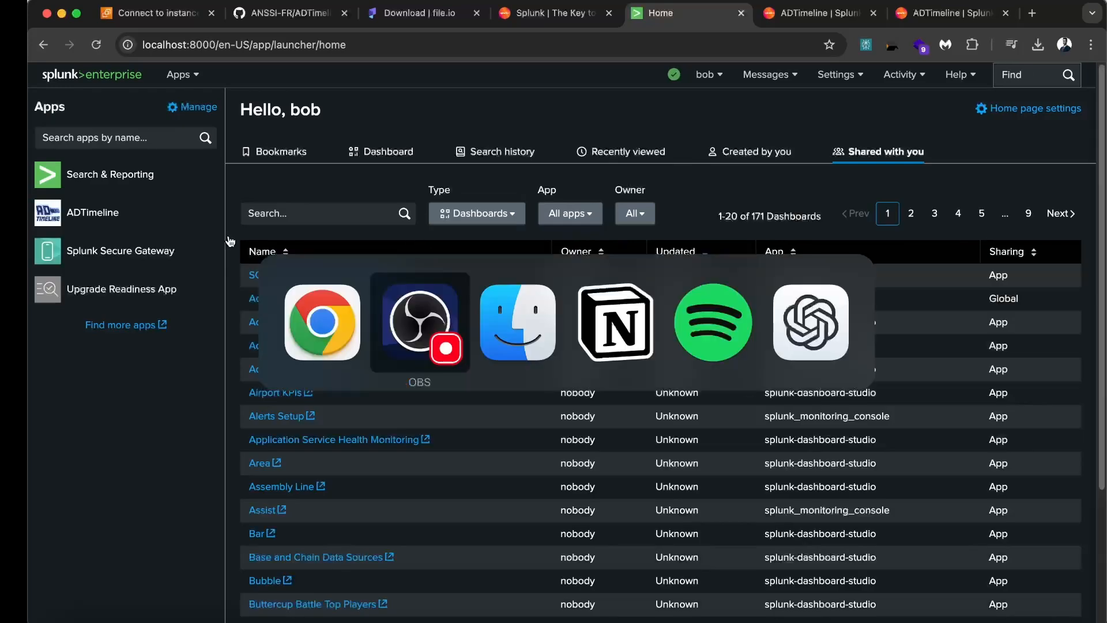
click(565, 245)
click(577, 128)
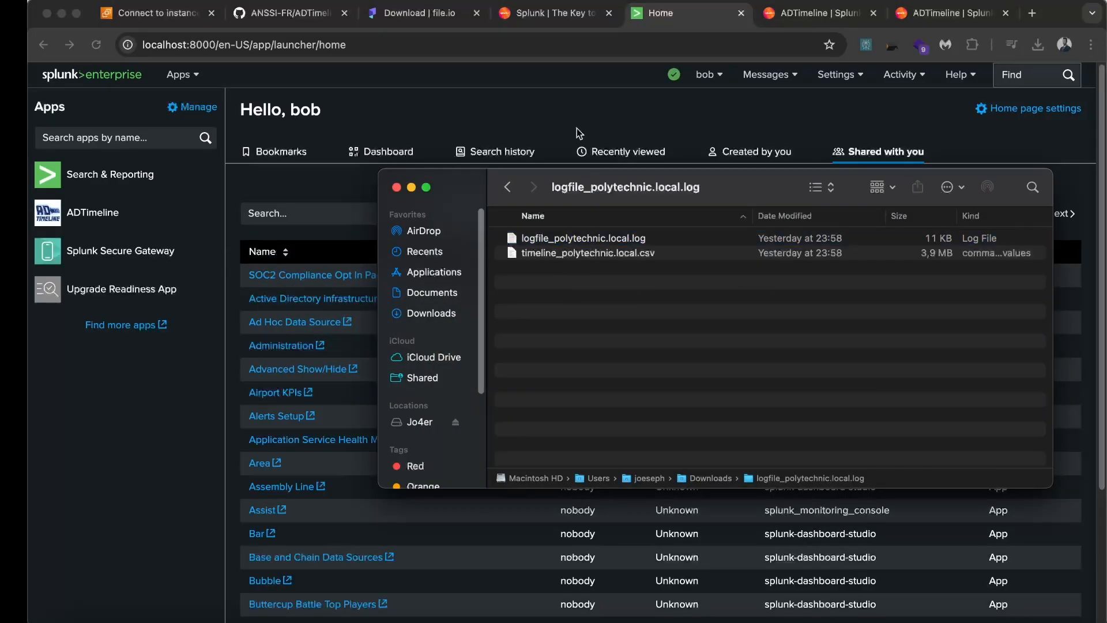
In the ADTimeline app, go to Settings > Add Data, skip the tour, and choose Upload
click(92, 215)
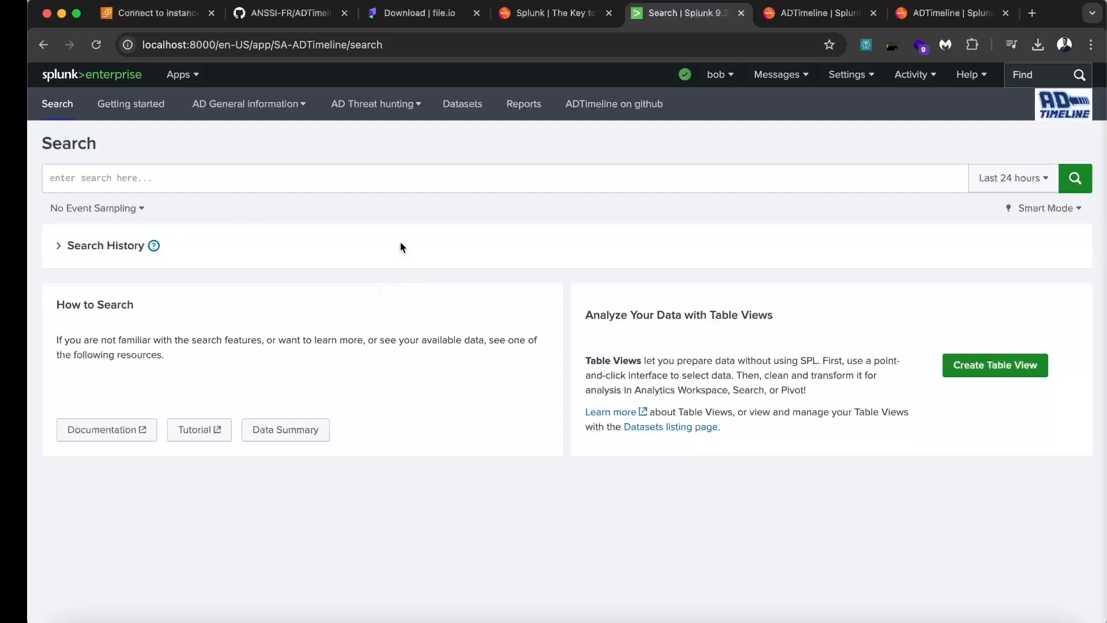
click(848, 74)
click(657, 164)
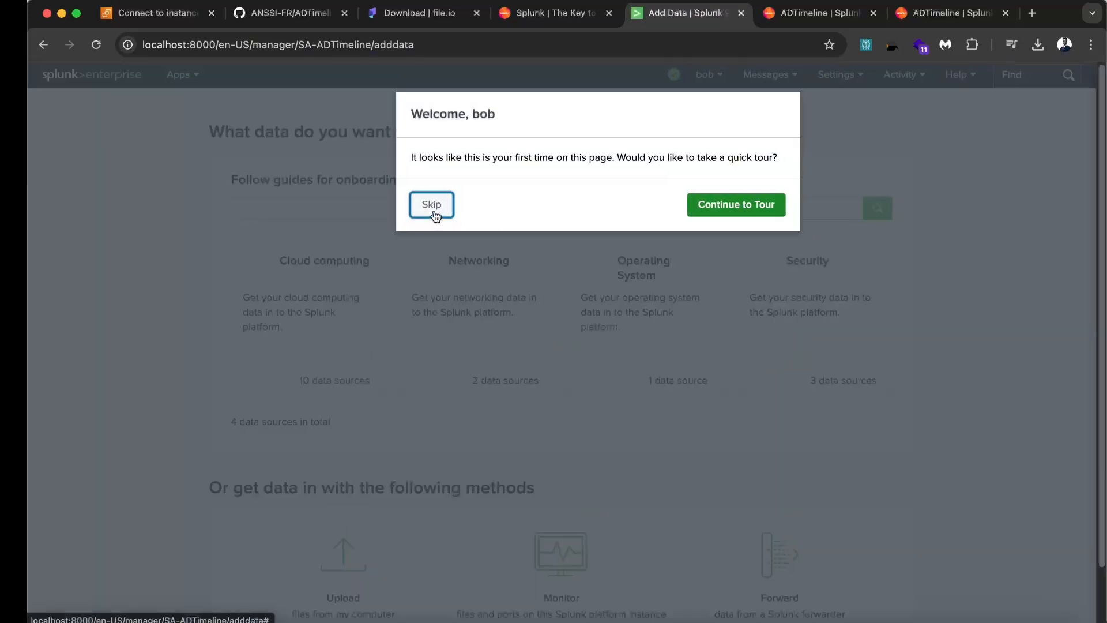
click(435, 215)
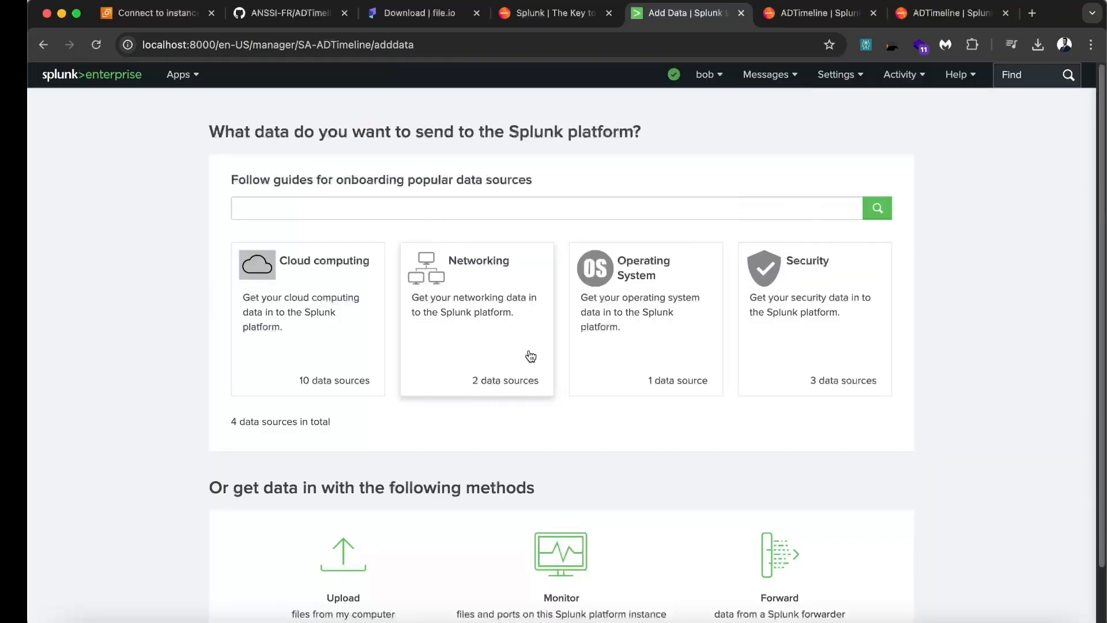
scroll(527, 363, down, 1)
click(327, 513)
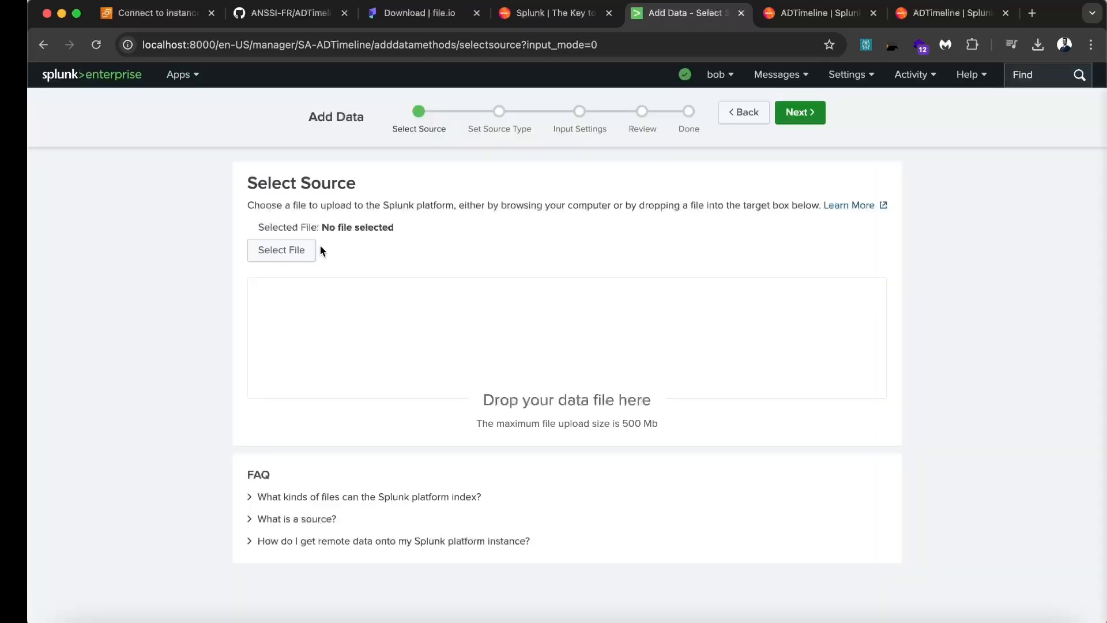
Drag logfile_polytechnic.local.log from Finder into the upload area and advance
key(super+Tab)
drag(633, 180, 596, 403)
click(584, 463)
drag(585, 466, 586, 327)
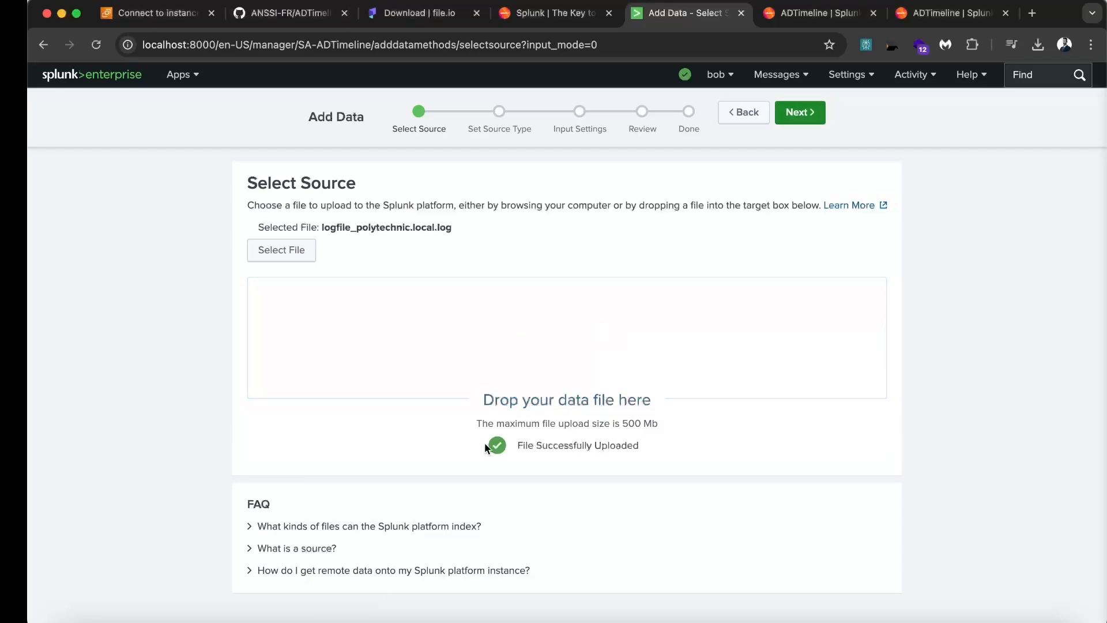
click(813, 114)
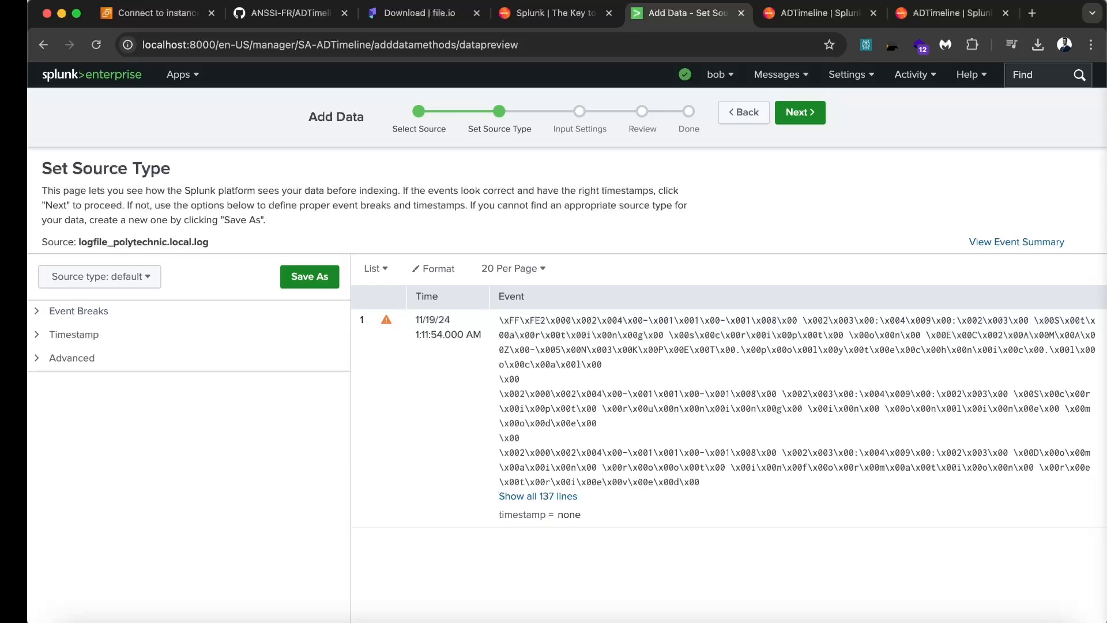
Set the file's source type to adobjects and continue to input settings
key(super+Tab)
click(267, 421)
click(144, 277)
text(ado)
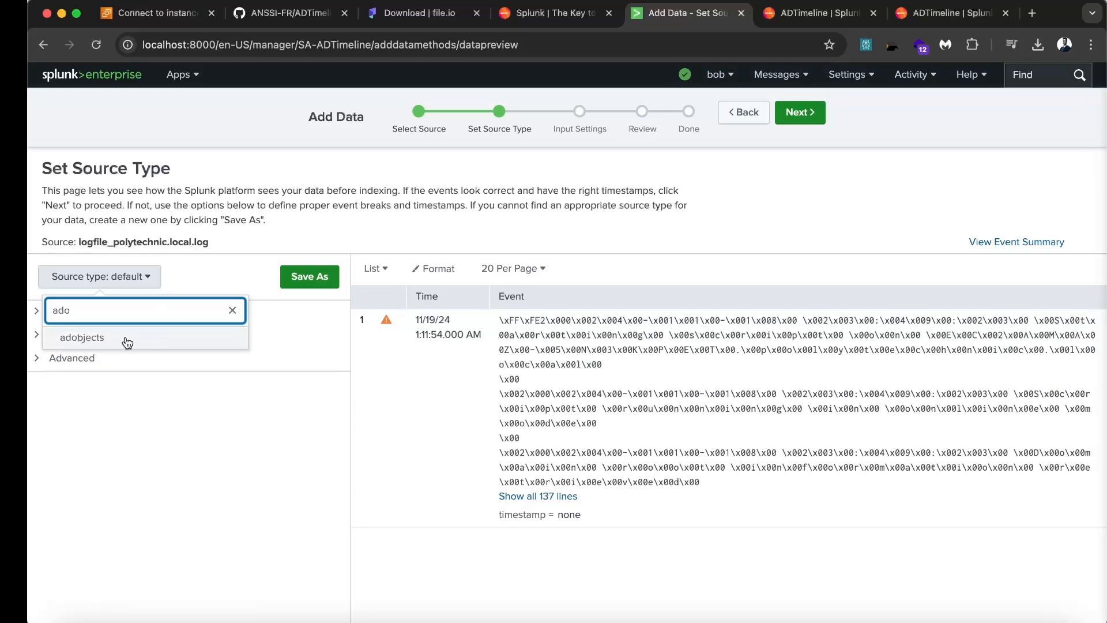
click(128, 343)
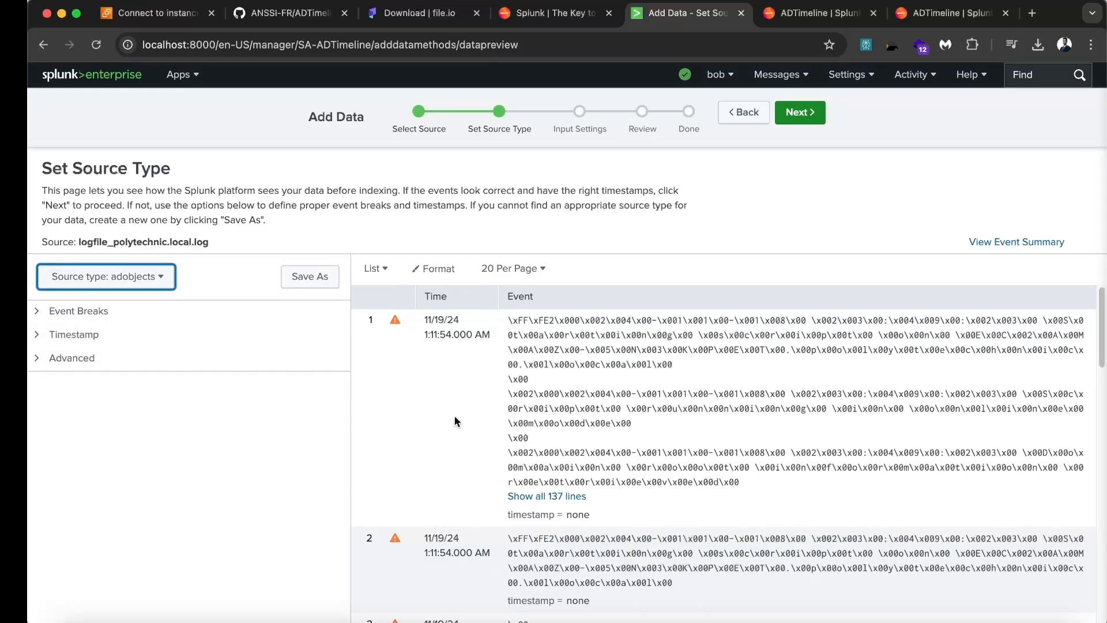
click(822, 123)
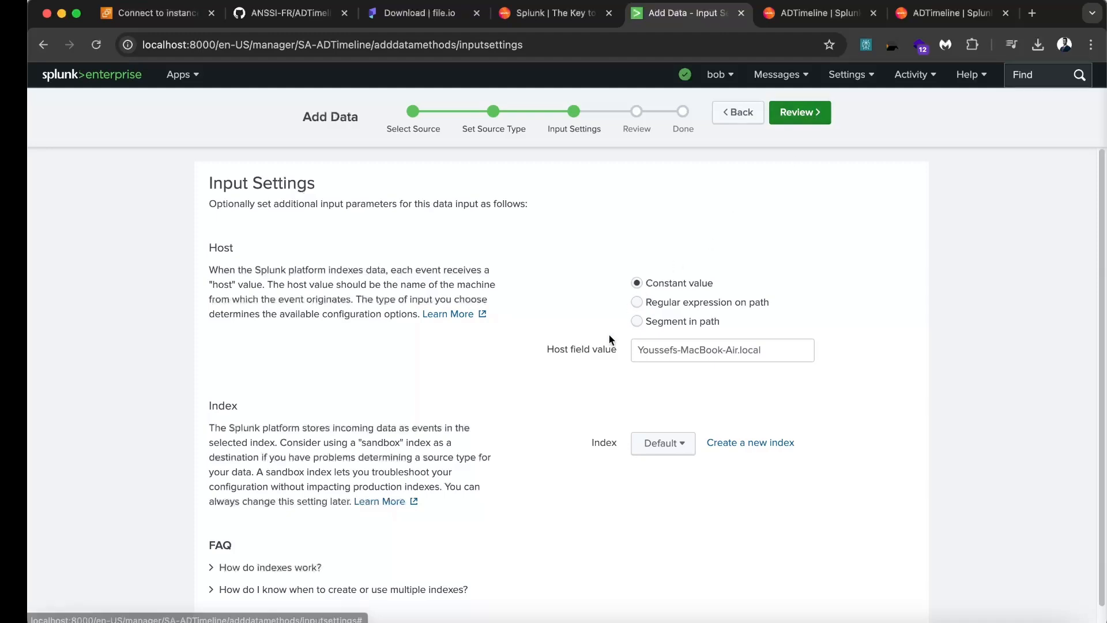
Check the Host field value, then review and submit the upload into the default index
drag(648, 349, 771, 351)
click(761, 352)
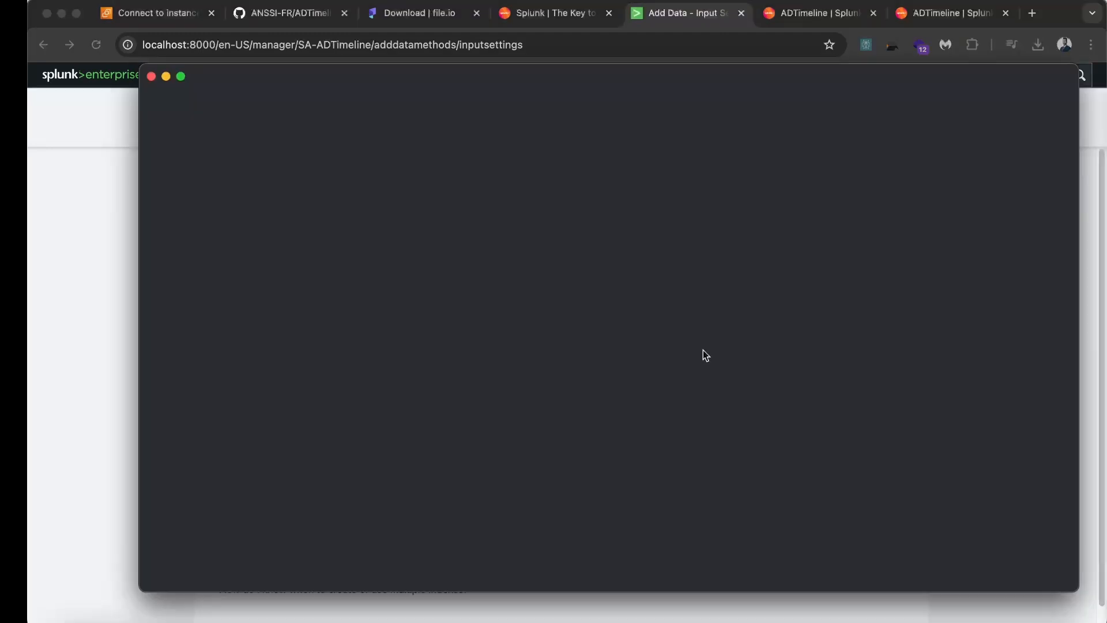
double_click(744, 358)
triple_click(775, 354)
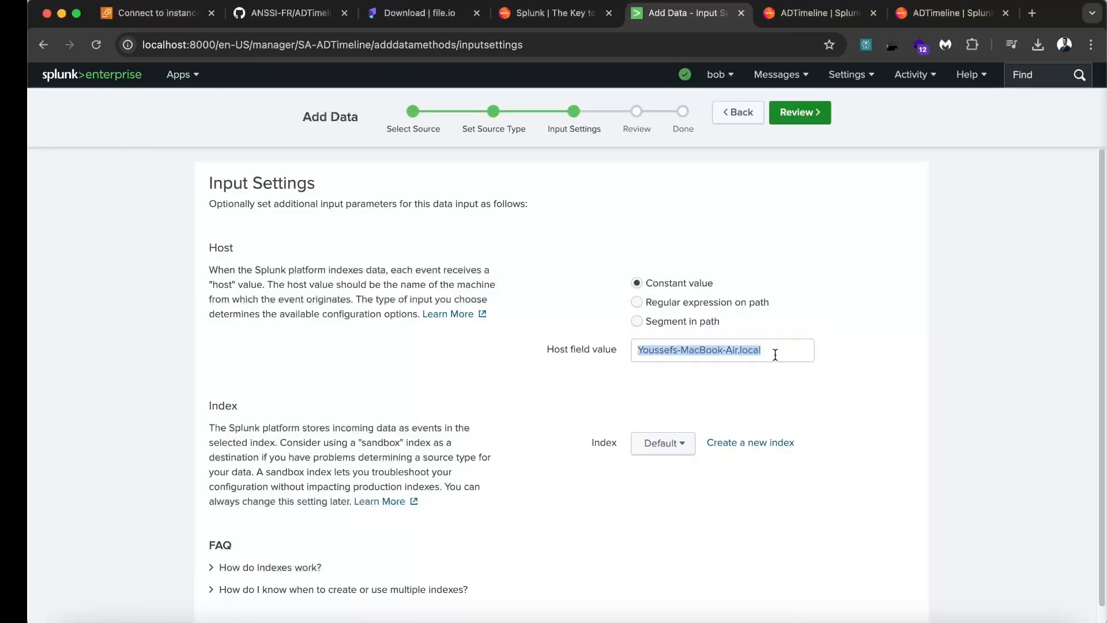
click(853, 173)
click(810, 118)
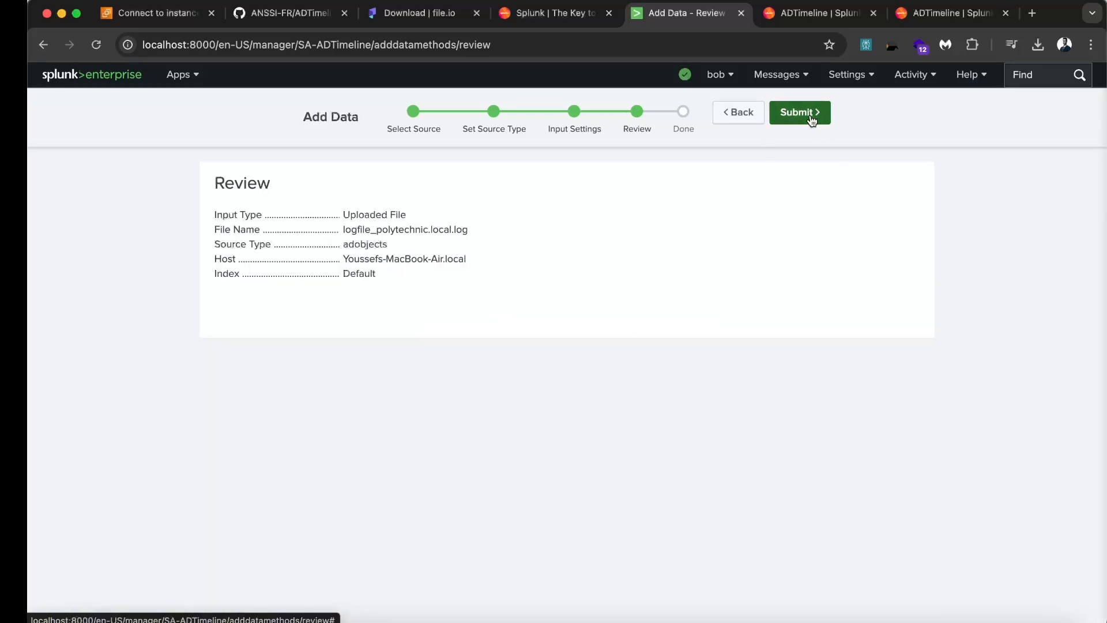
click(812, 118)
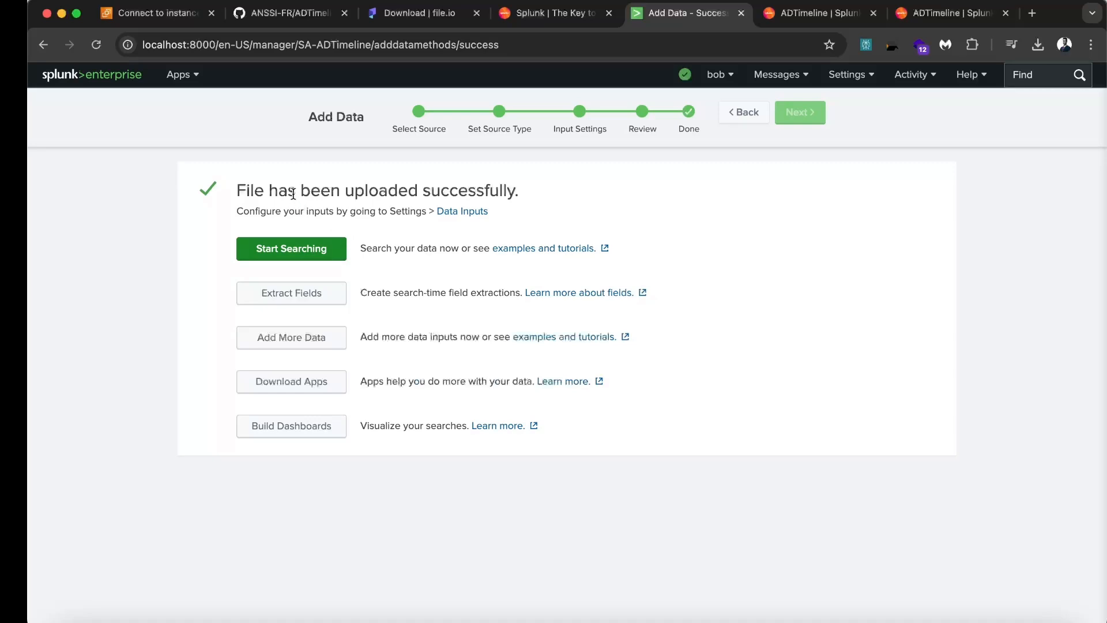
triple_click(386, 185)
click(451, 184)
click(844, 87)
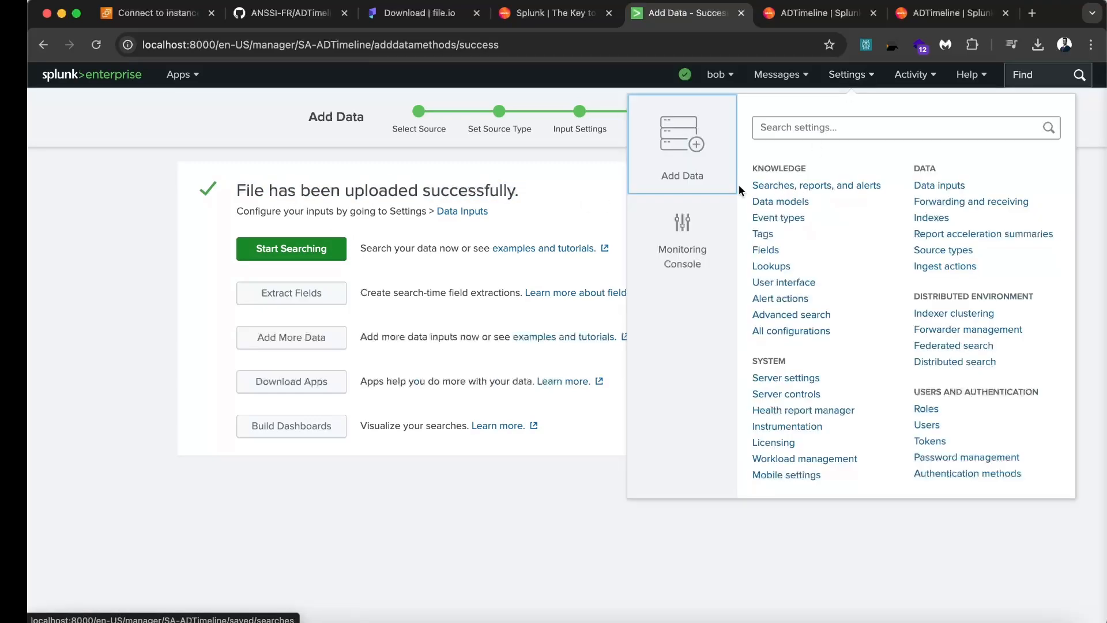
Start a new file upload and drop timeline_polytechnic.local.csv into it
click(696, 147)
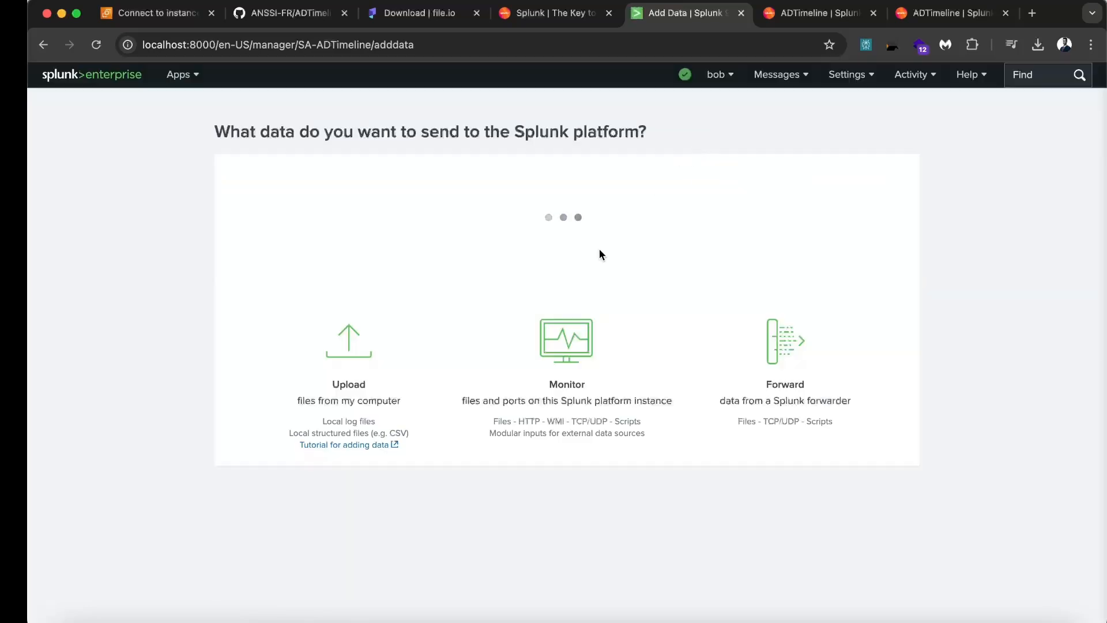
click(355, 493)
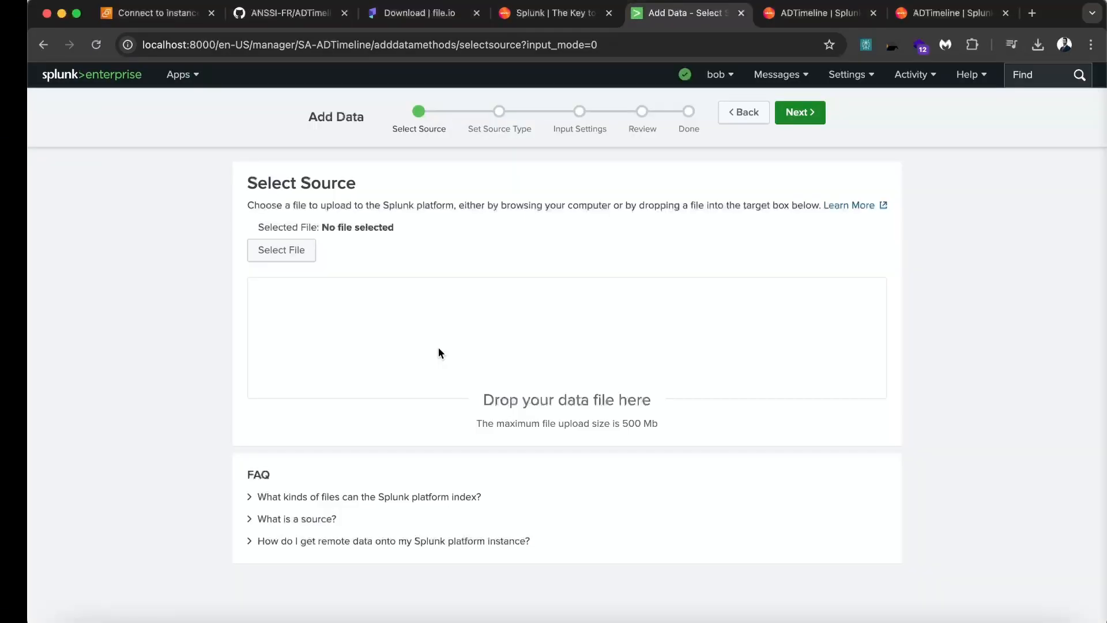
key(super+Tab)
key(super+Tab)
key(super+Tab)
key(super+Tab)
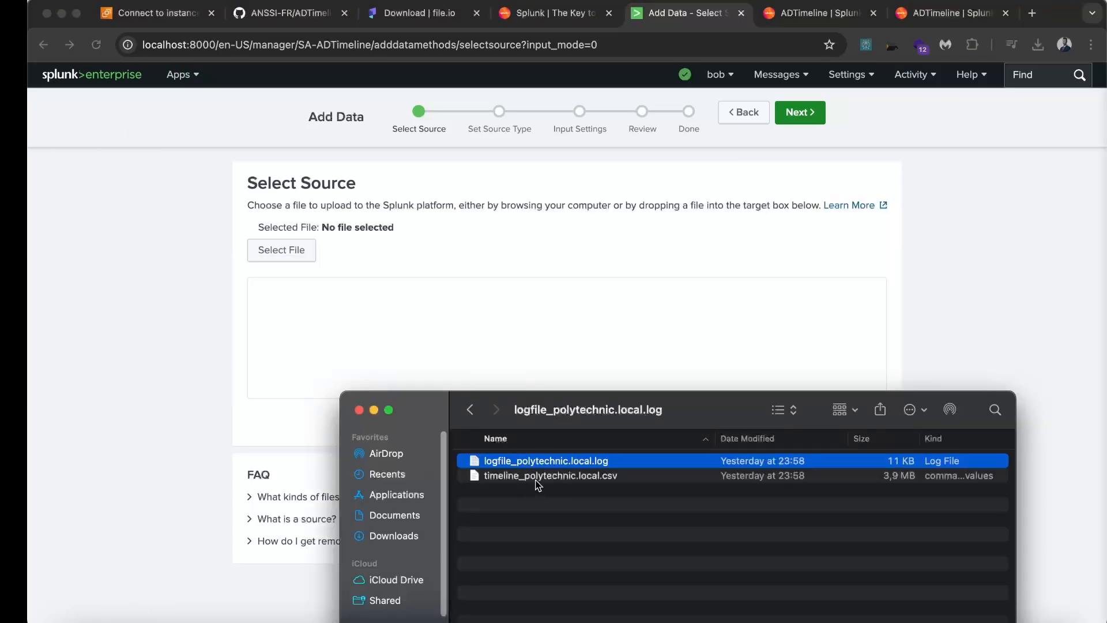
click(539, 479)
drag(539, 479, 519, 362)
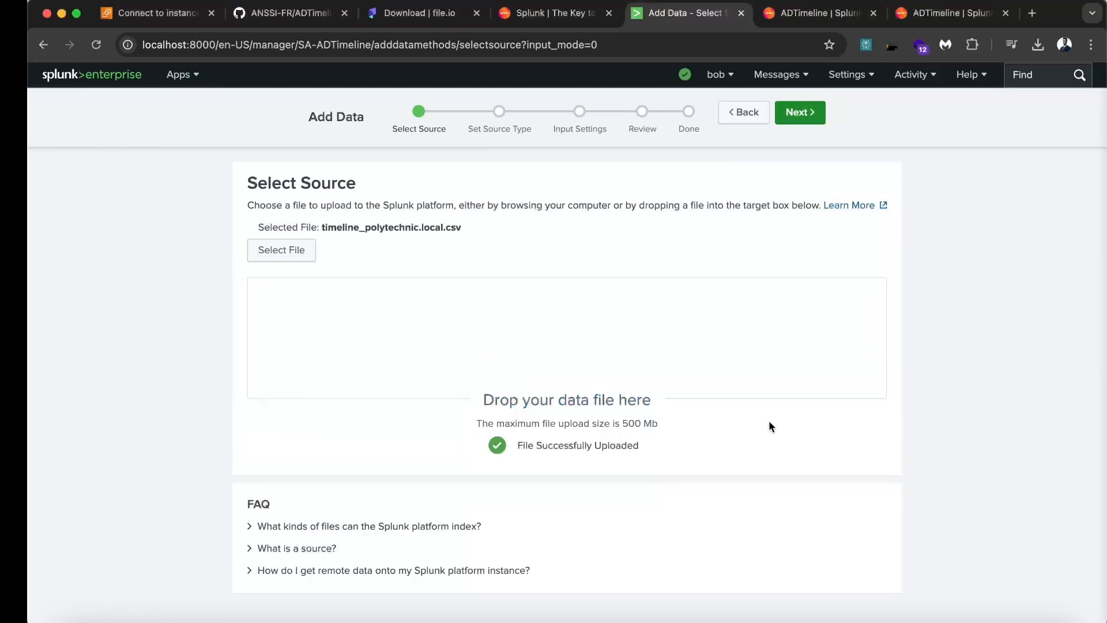
click(822, 118)
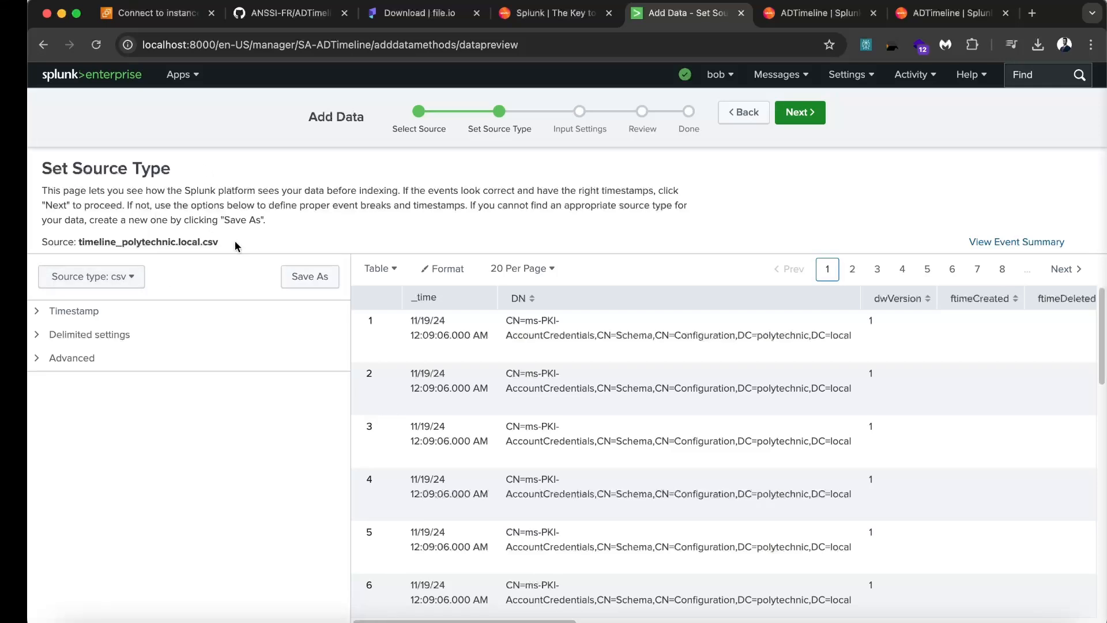
Set the source type to adtimeline, submit the upload, and return to Home
click(118, 276)
text(adt)
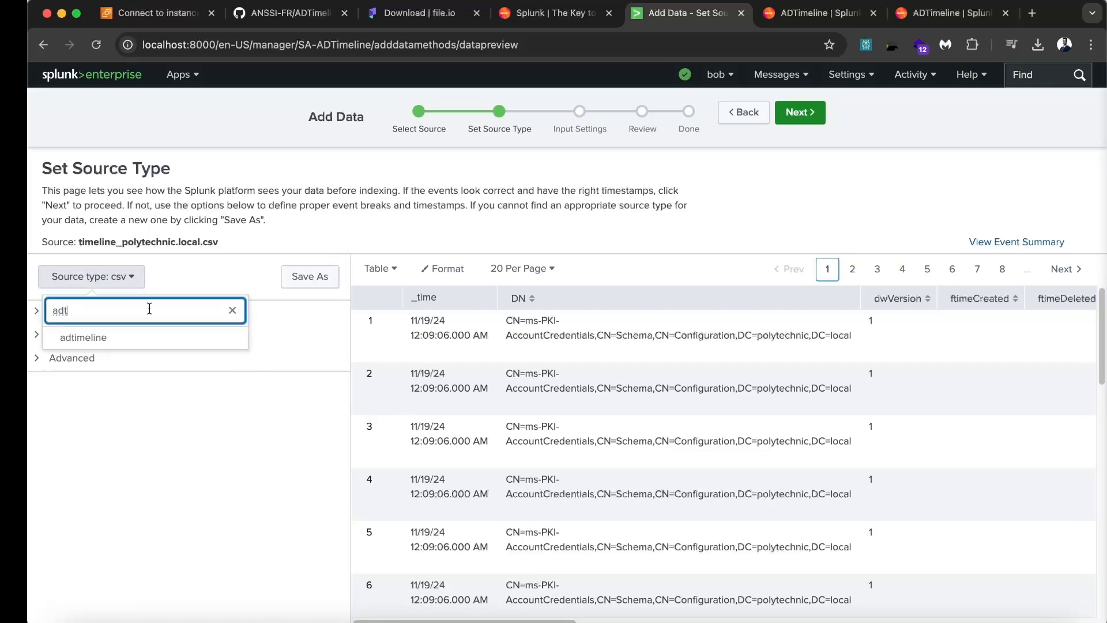
click(115, 340)
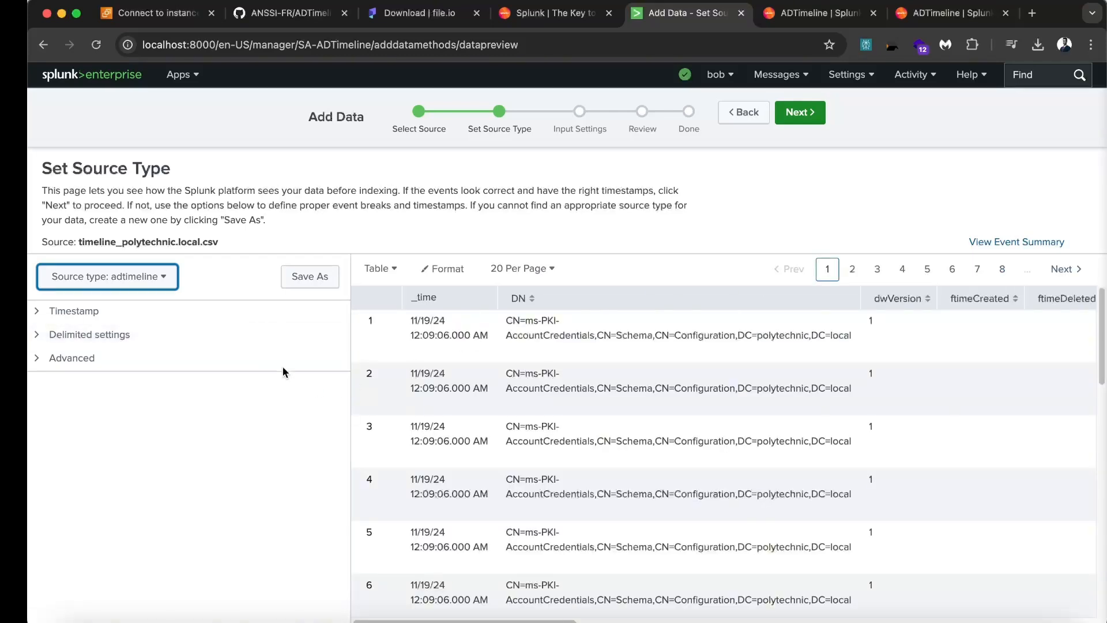
click(799, 114)
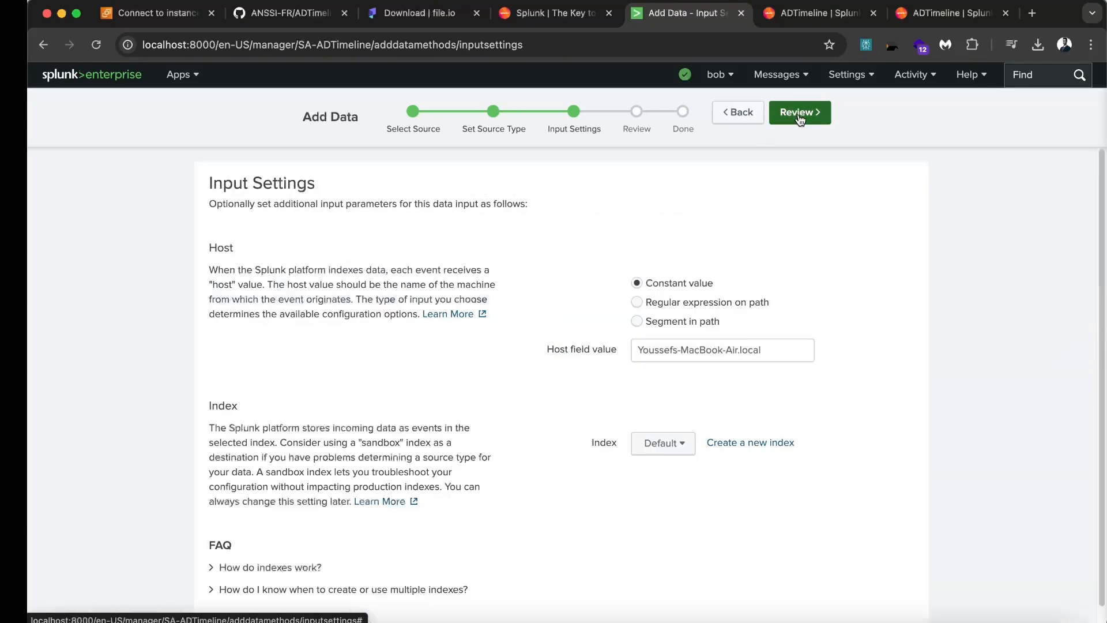
click(799, 114)
click(799, 114)
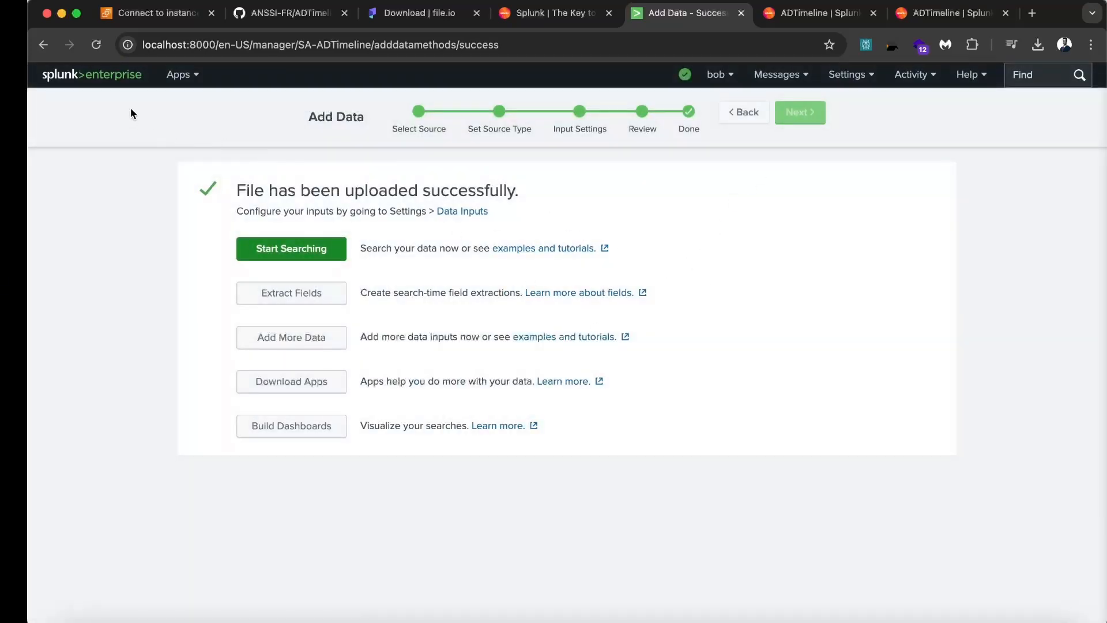
click(101, 82)
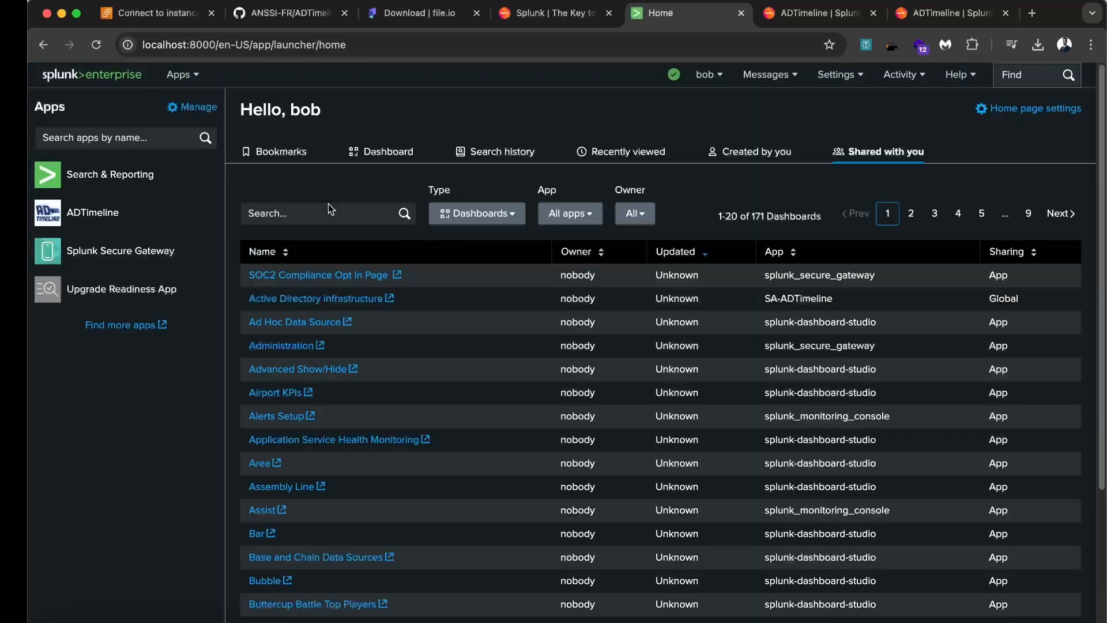
Open ADTimeline's Active Directory infrastructure dashboard with POLYTECHNIQUE.local as the domain
click(102, 225)
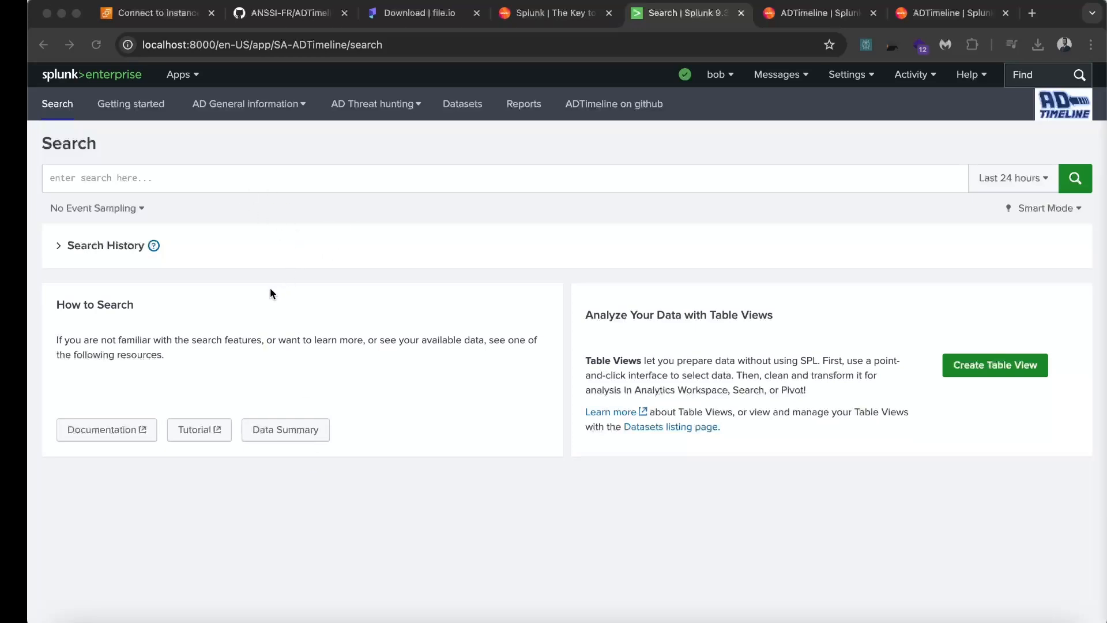
click(263, 108)
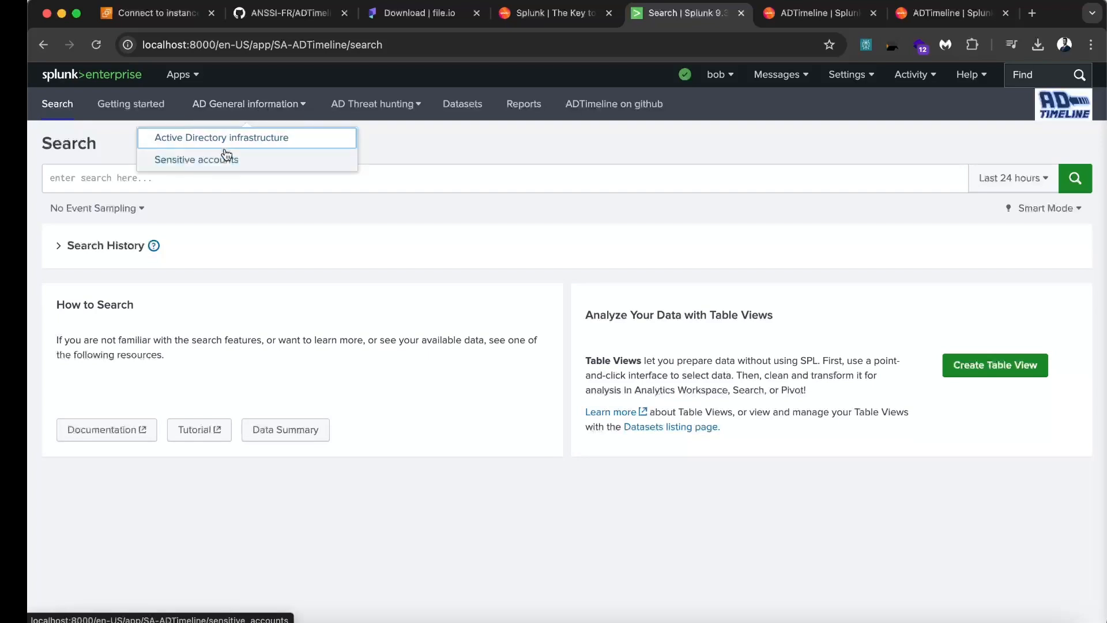
click(244, 143)
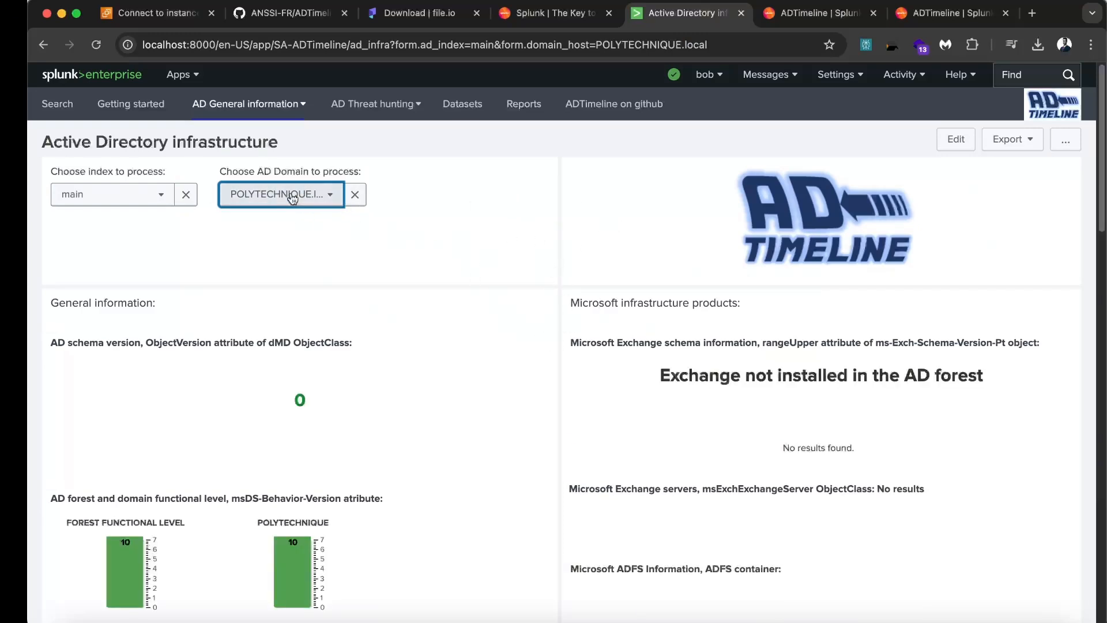
click(317, 198)
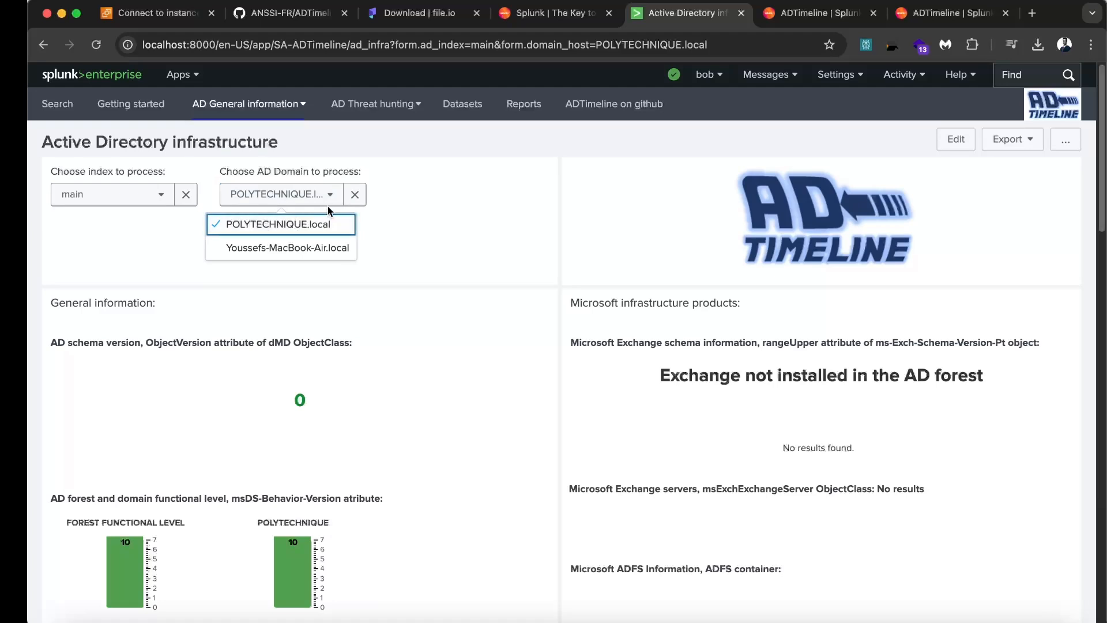
click(329, 199)
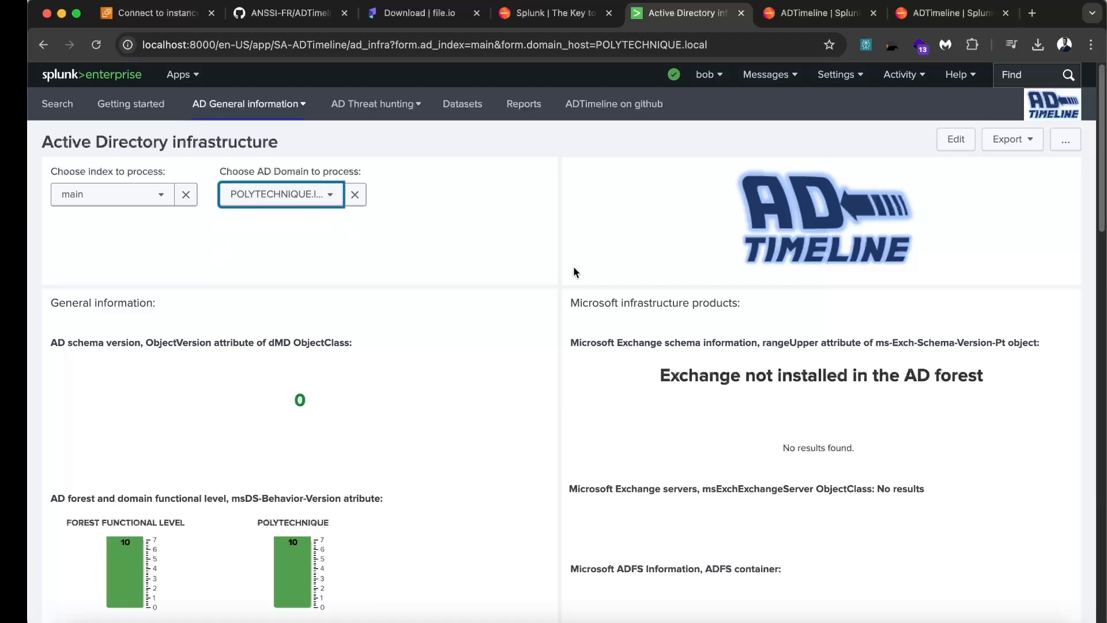
Scroll through the dashboard panels down to the infrastructure timeline
scroll(573, 266, down, 3)
scroll(427, 298, down, 1)
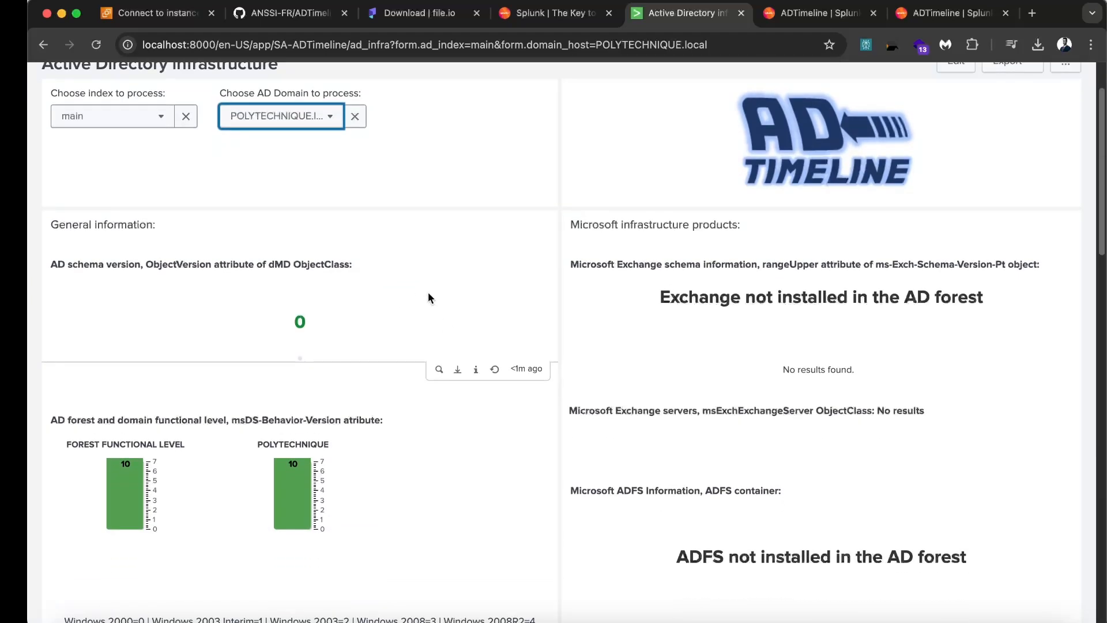
scroll(428, 298, down, 5)
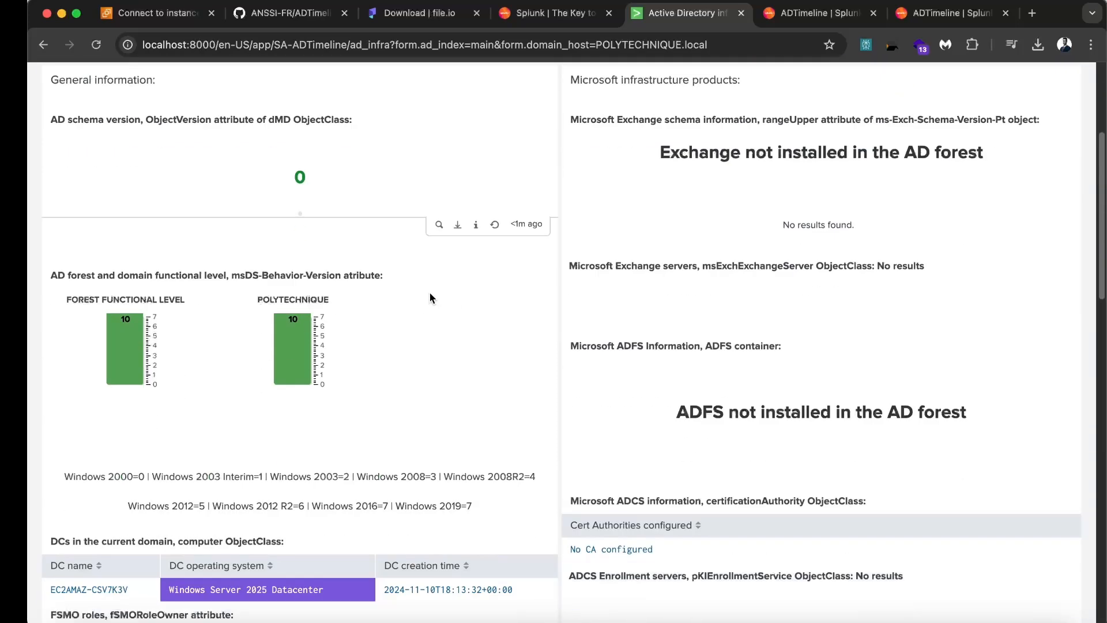
scroll(430, 298, down, 2)
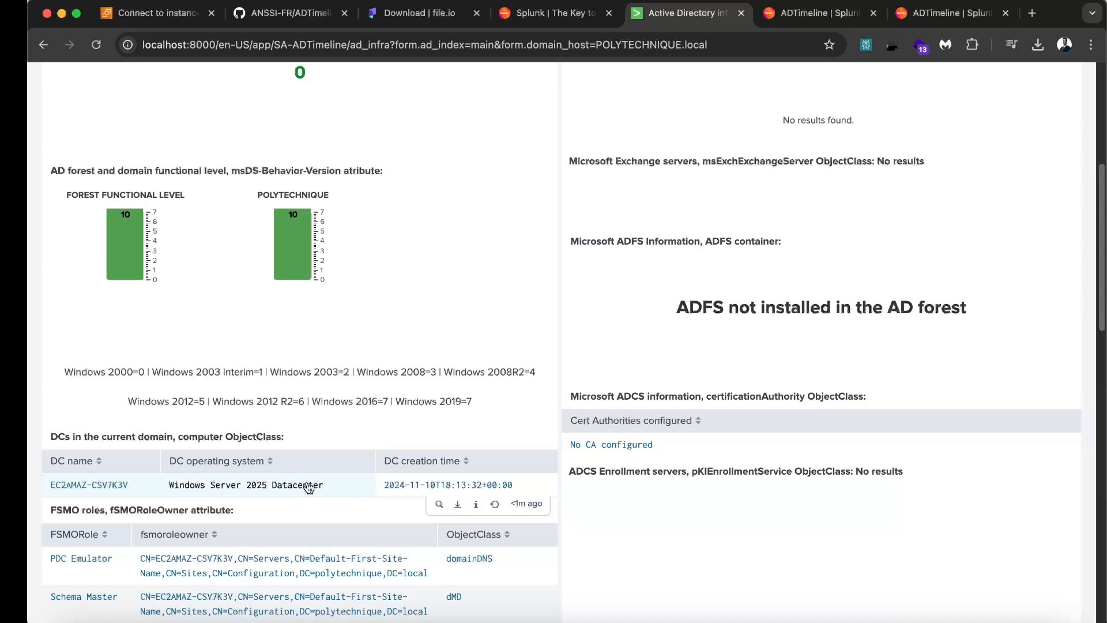
scroll(311, 490, down, 5)
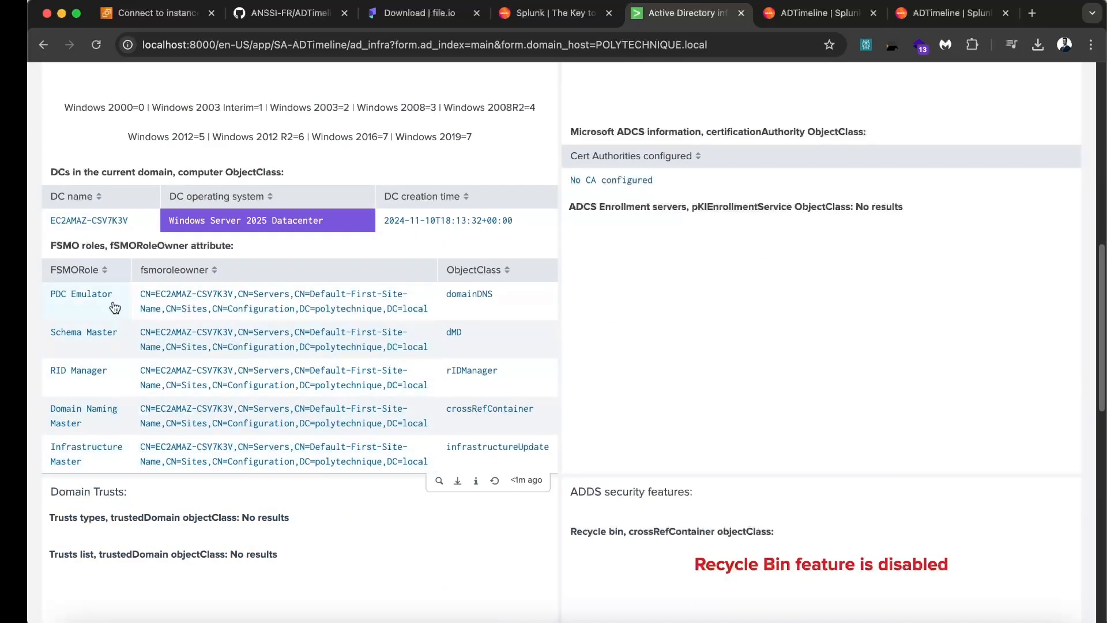
scroll(416, 386, down, 2)
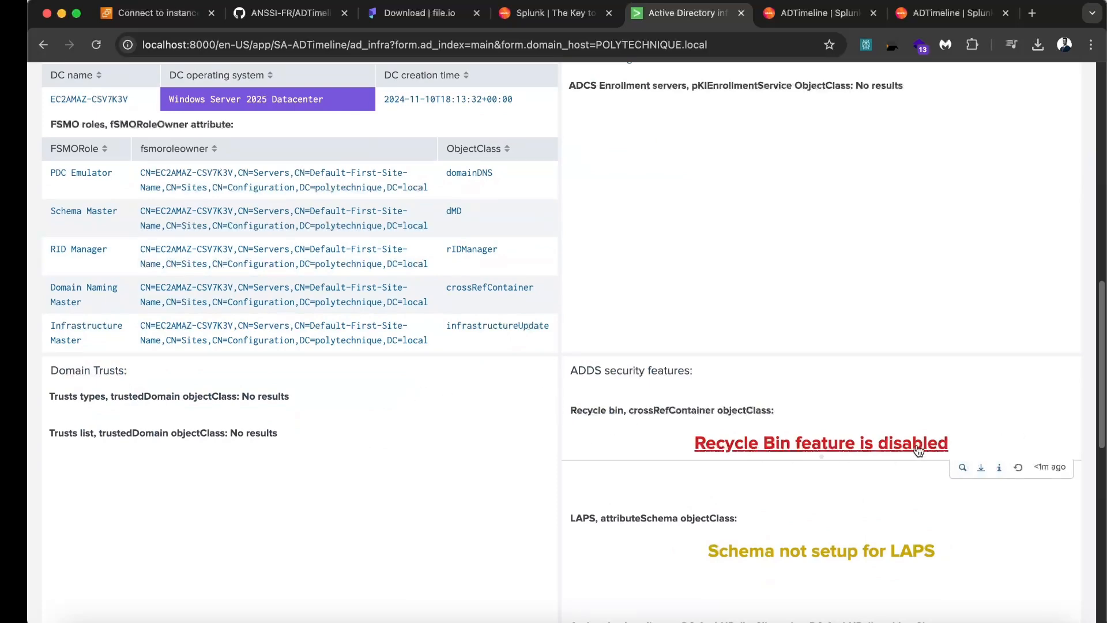
scroll(770, 433, down, 8)
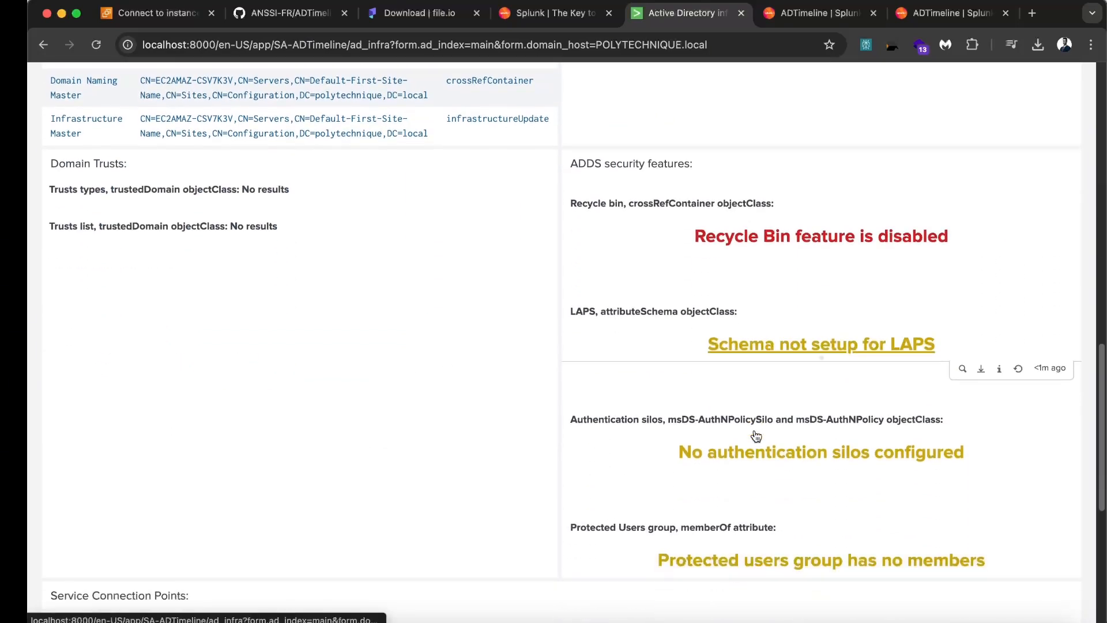
scroll(629, 415, down, 1)
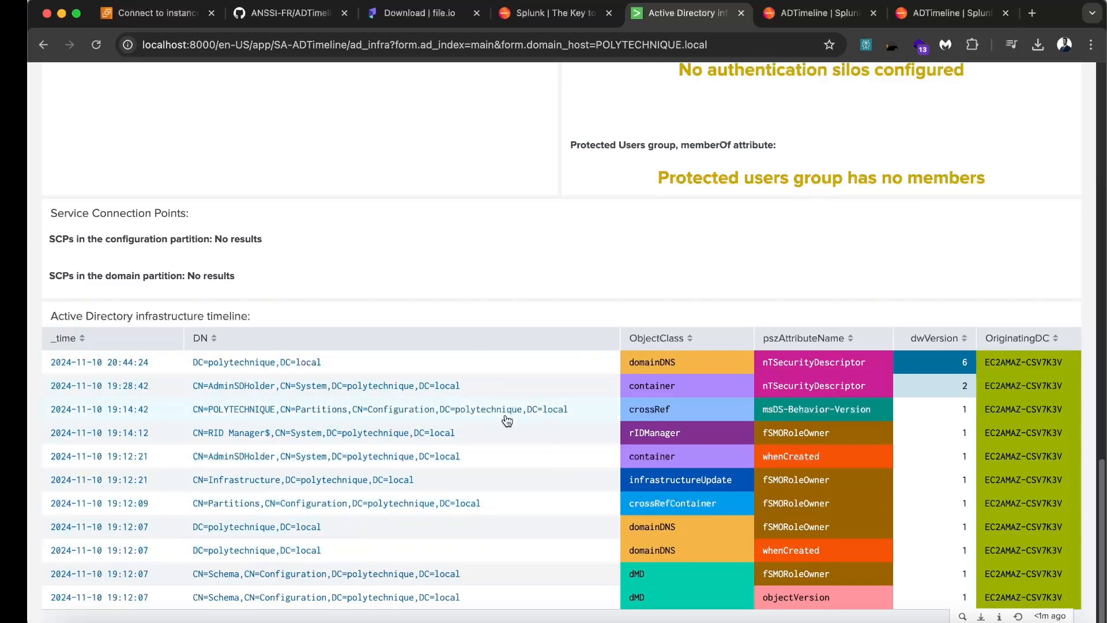
scroll(610, 451, up, 20)
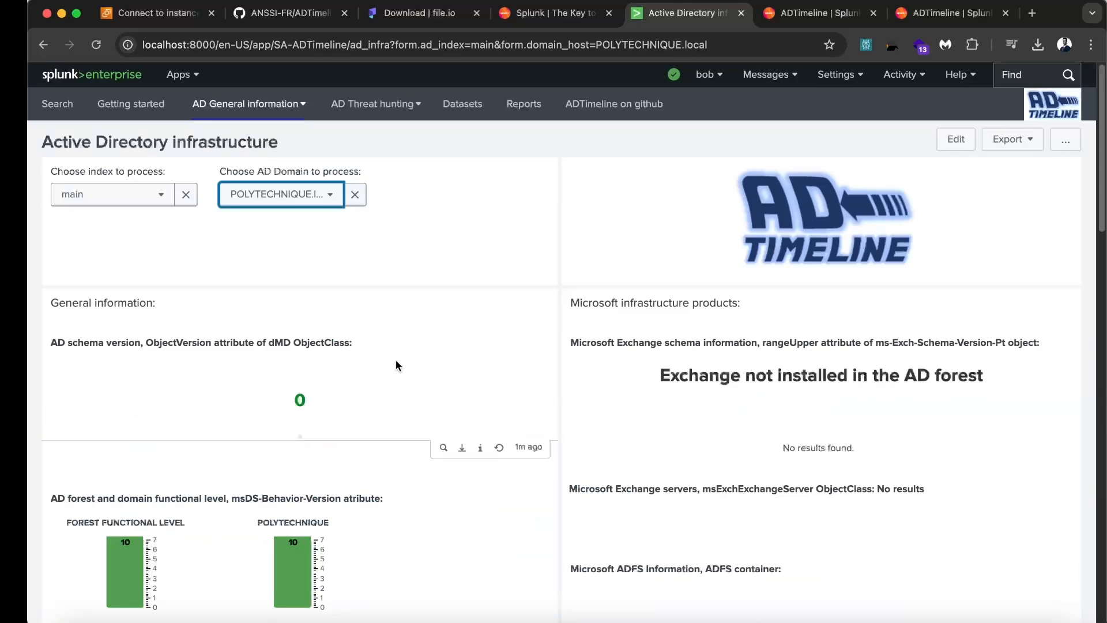
click(254, 106)
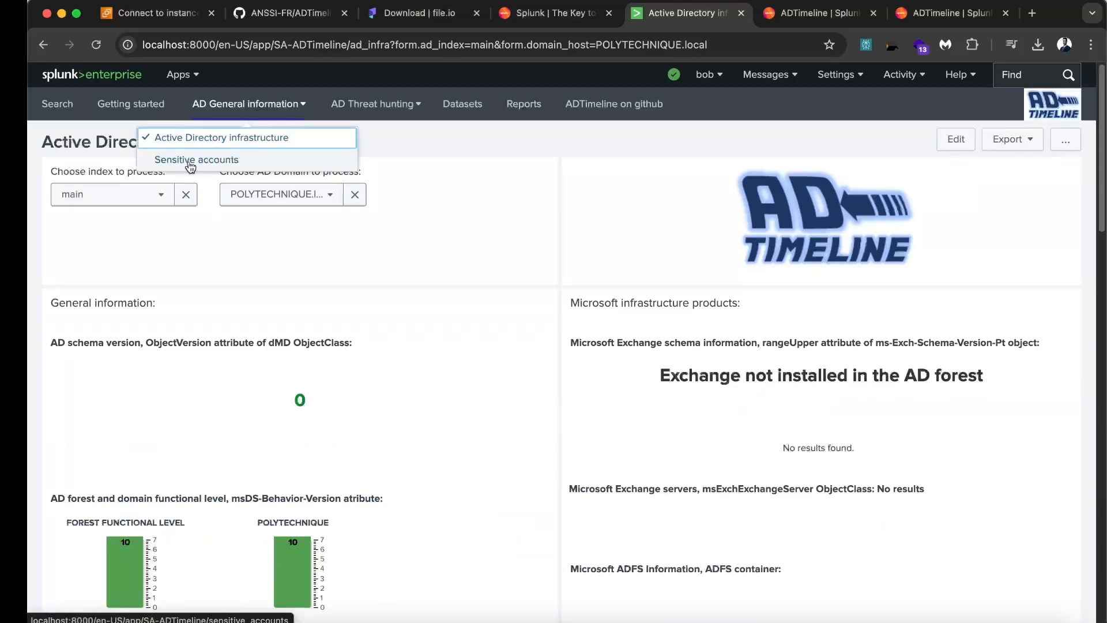
click(212, 165)
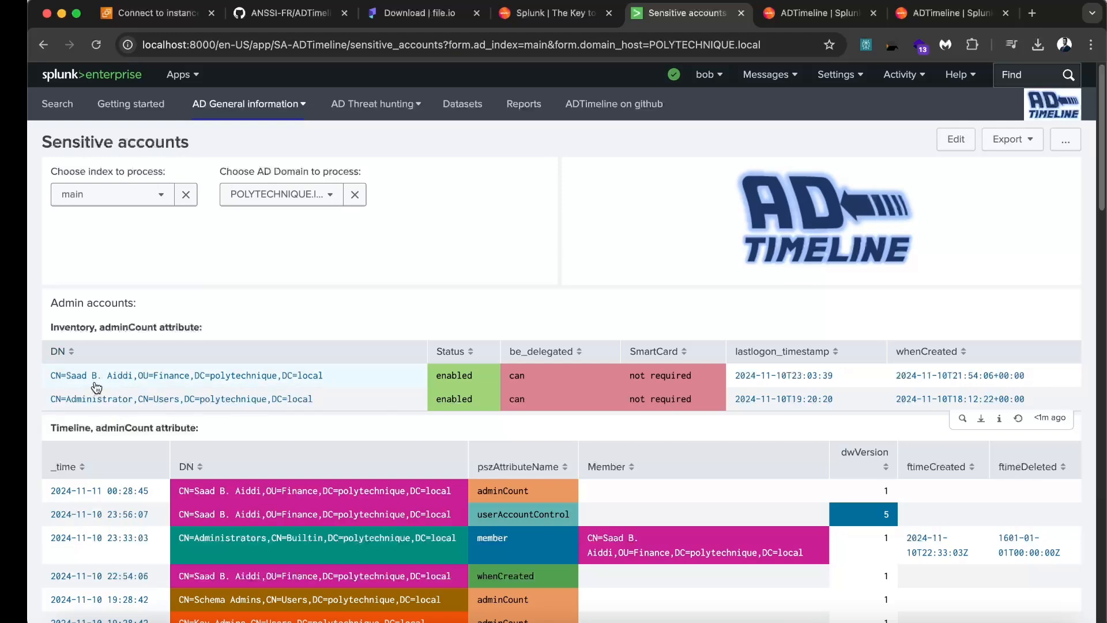
scroll(242, 383, down, 2)
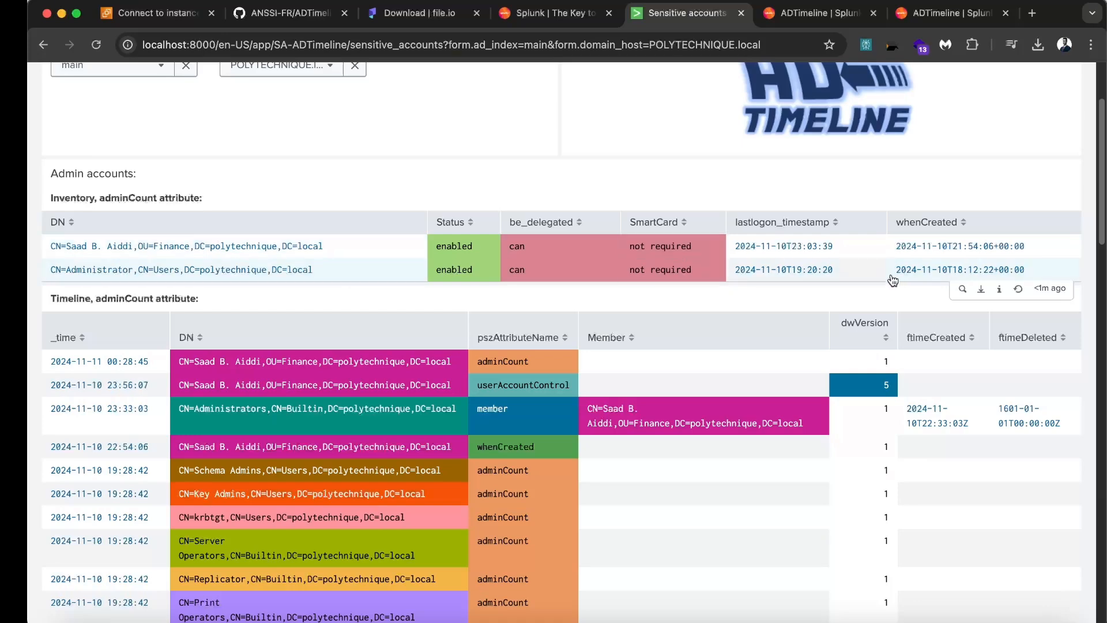
scroll(836, 265, down, 1)
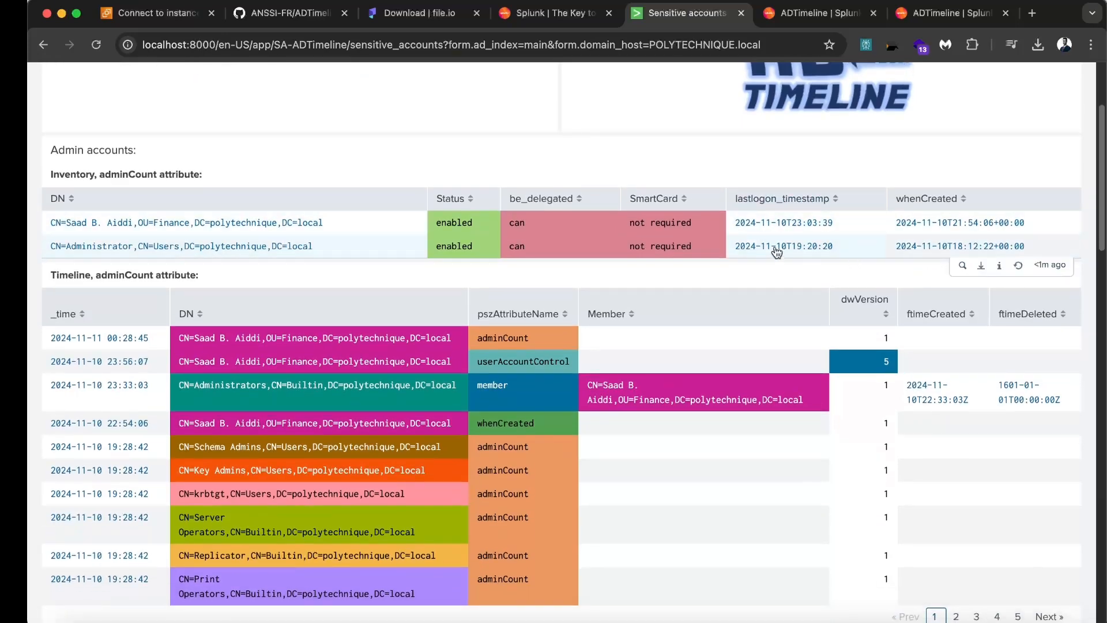
scroll(577, 268, down, 5)
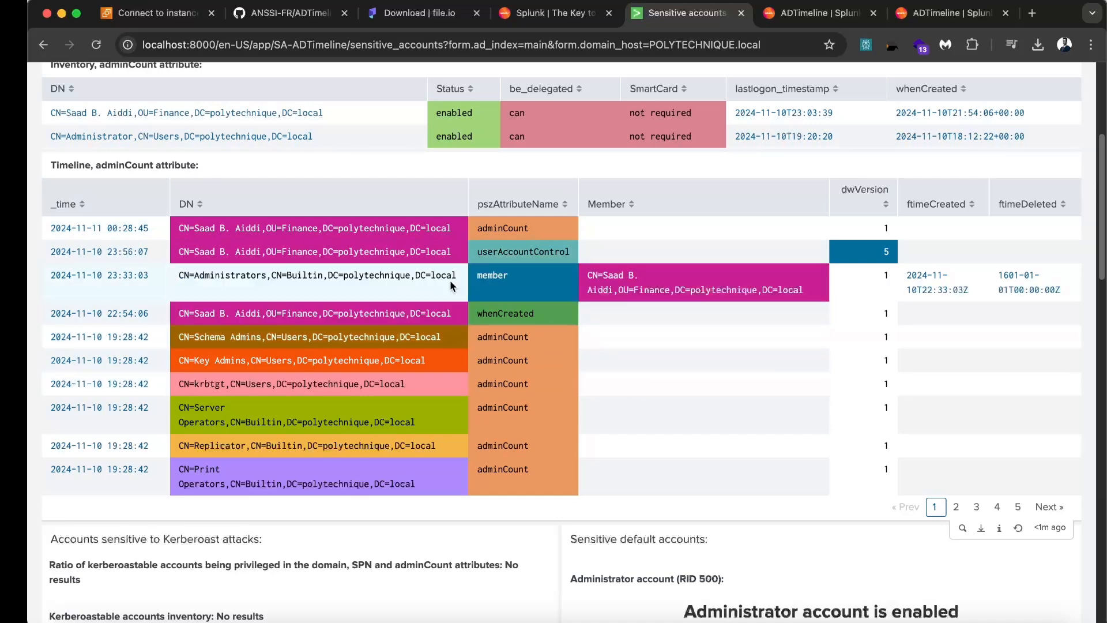
scroll(538, 361, down, 1)
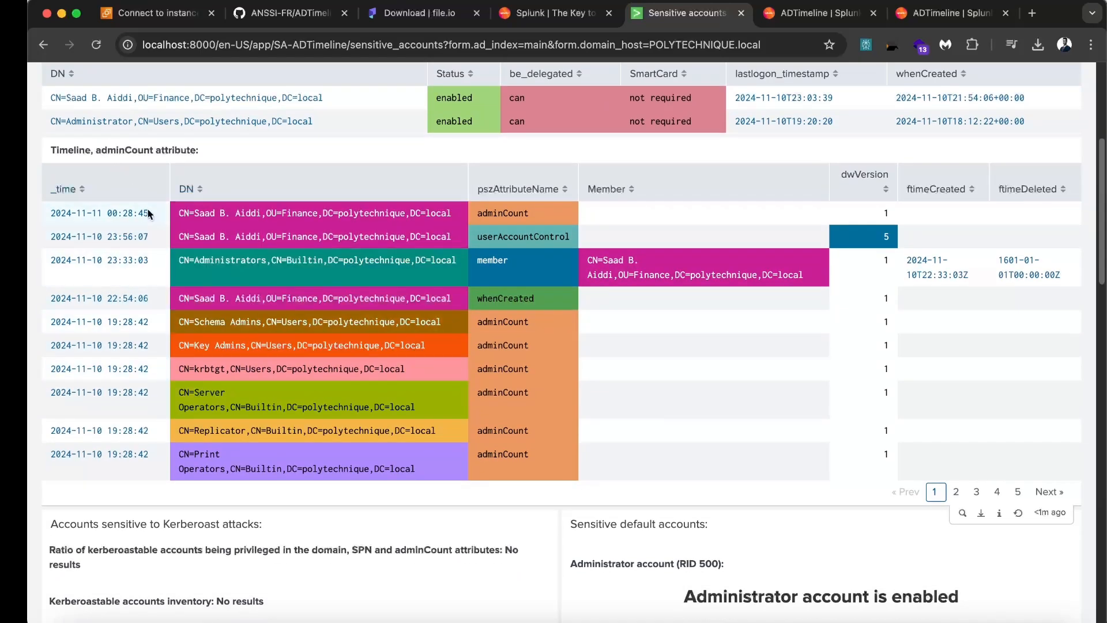
scroll(369, 323, down, 1)
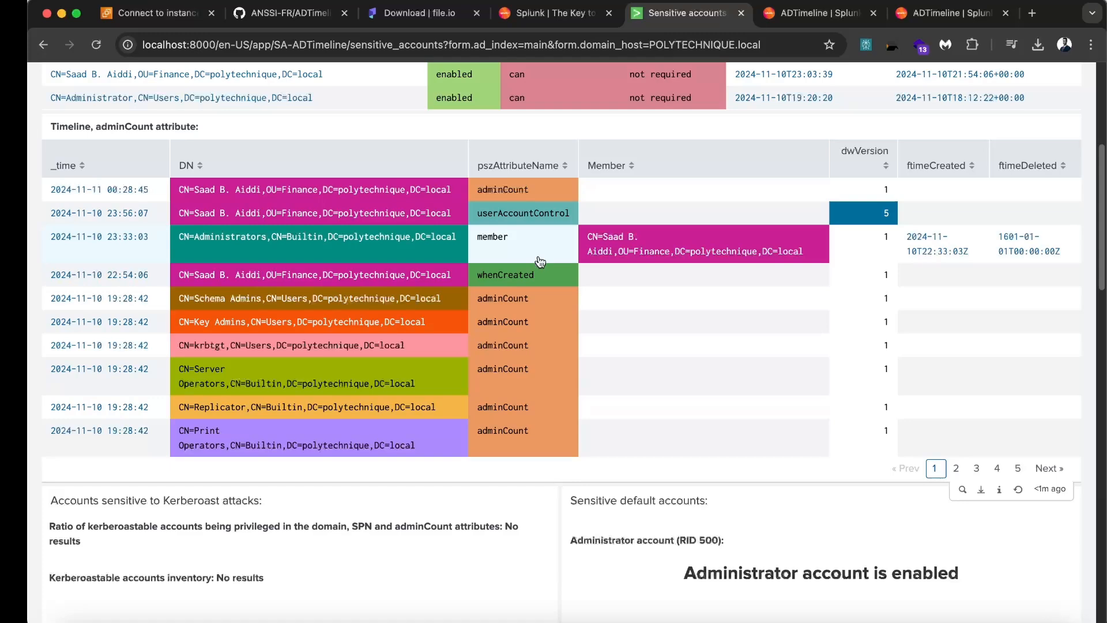
scroll(533, 268, down, 5)
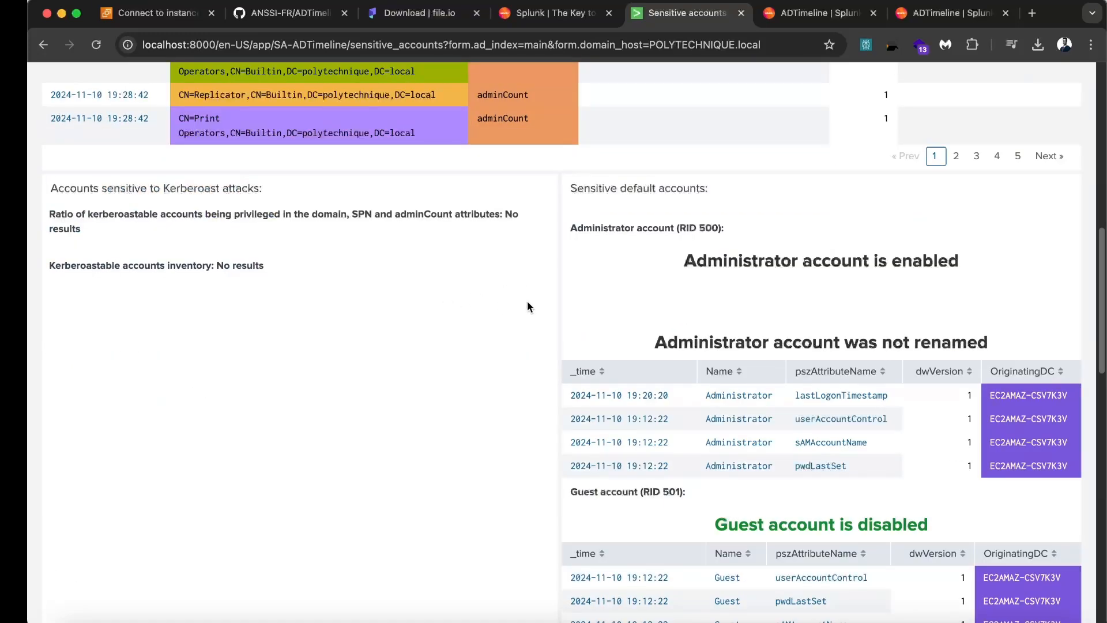
scroll(527, 300, down, 1)
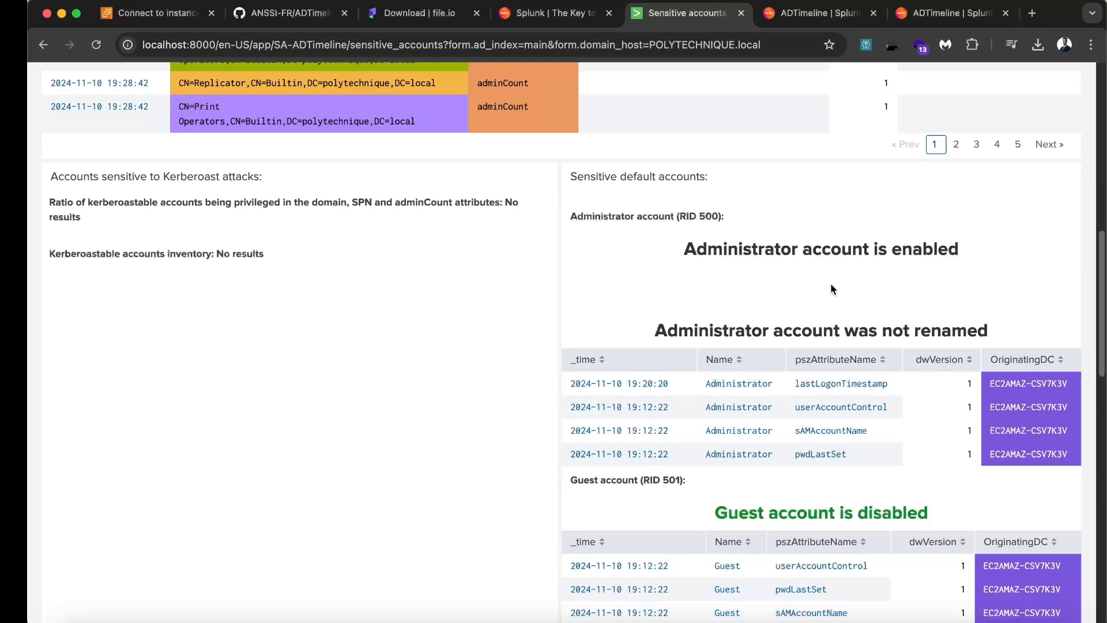
scroll(531, 278, down, 3)
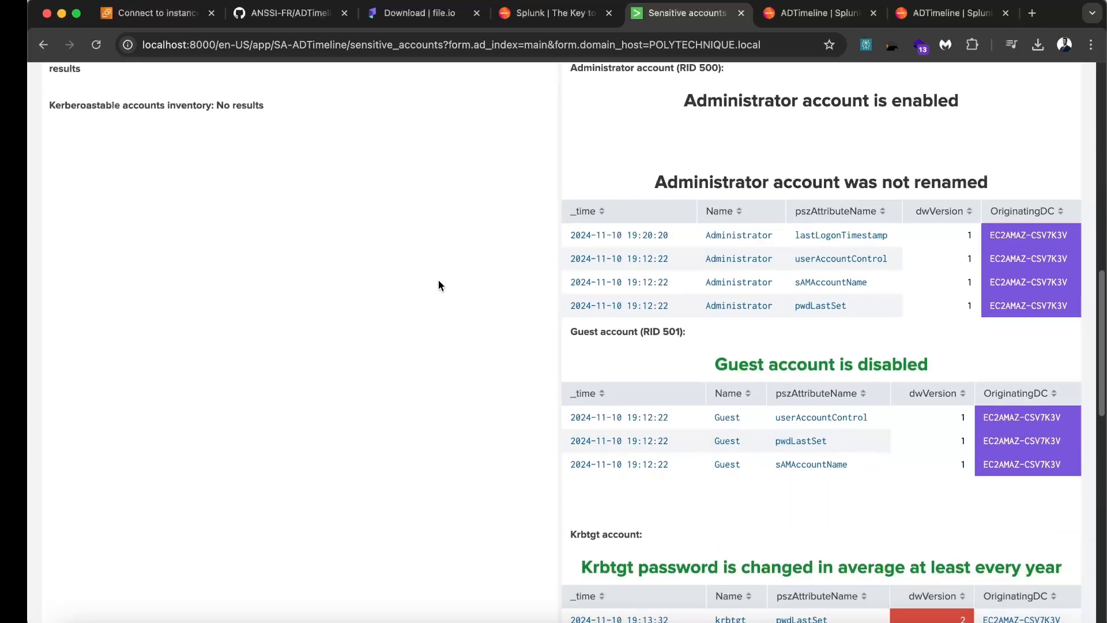
scroll(432, 281, up, 4)
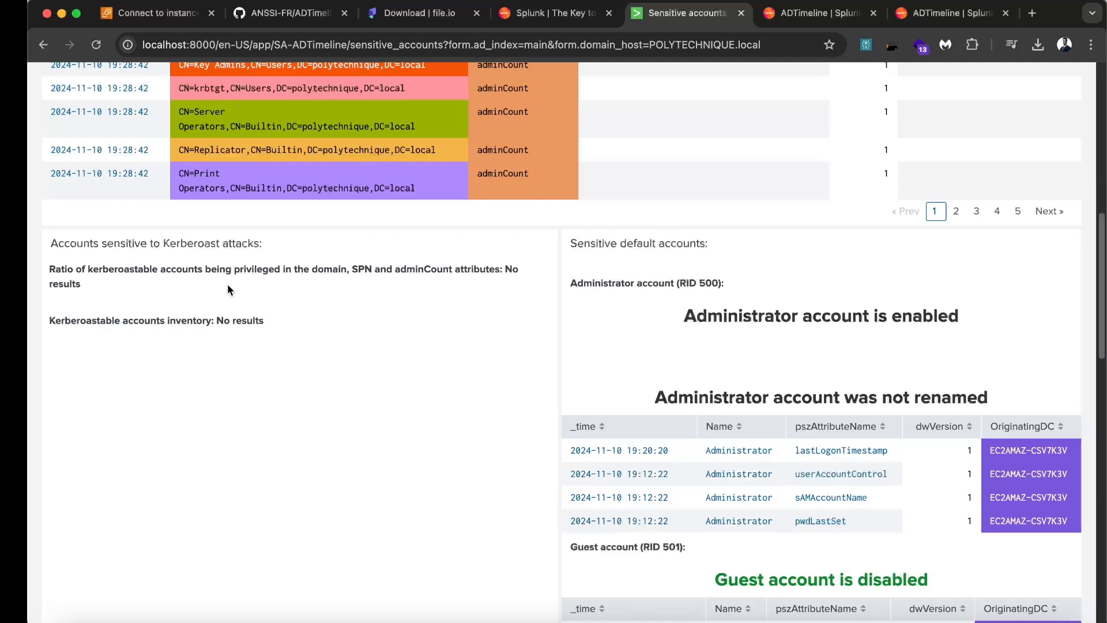
scroll(298, 293, down, 1)
scroll(399, 318, down, 3)
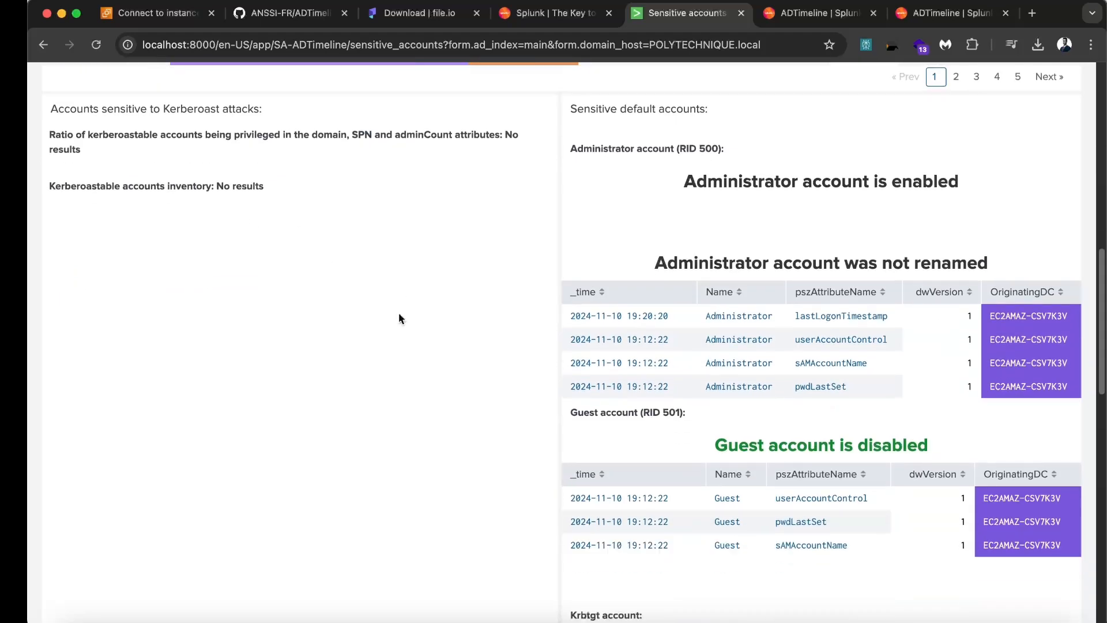
scroll(558, 291, down, 10)
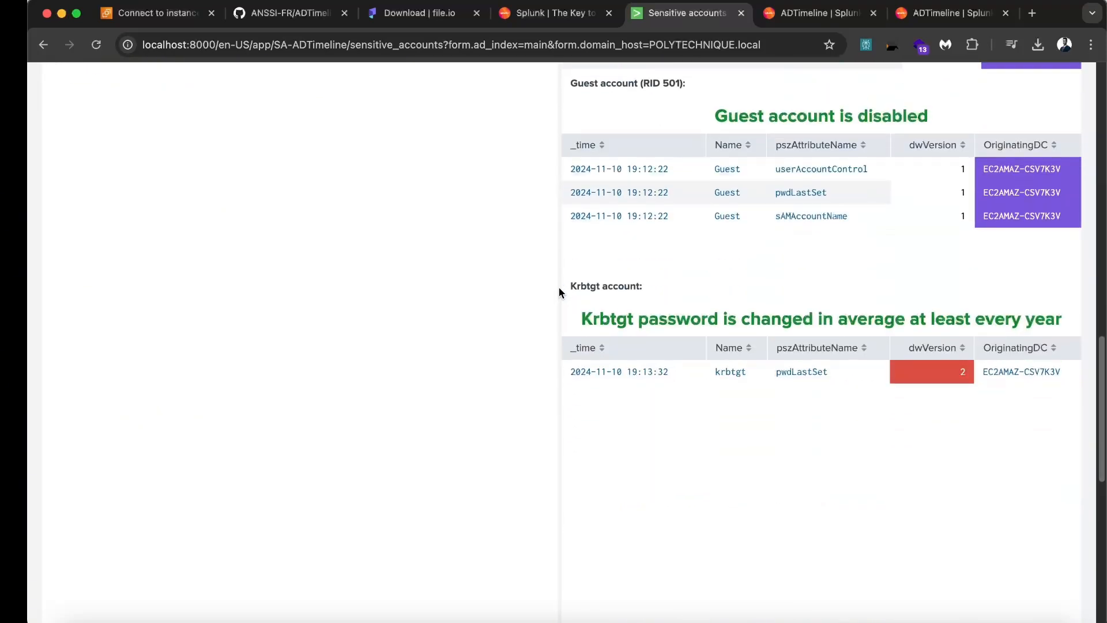
scroll(558, 288, down, 6)
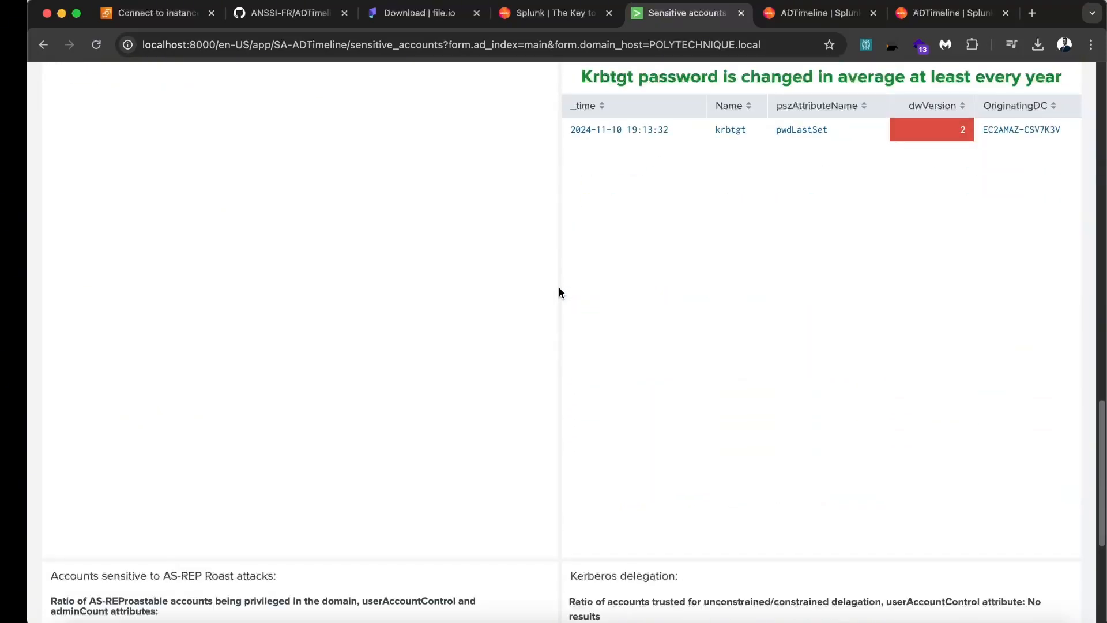
scroll(559, 288, down, 9)
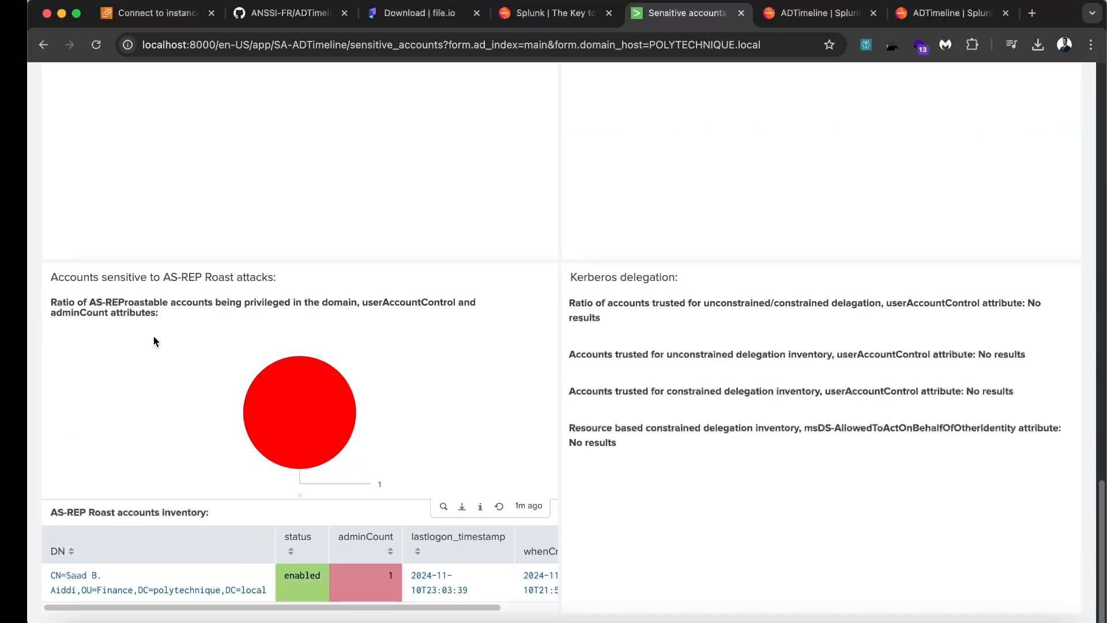
drag(173, 314, 50, 297)
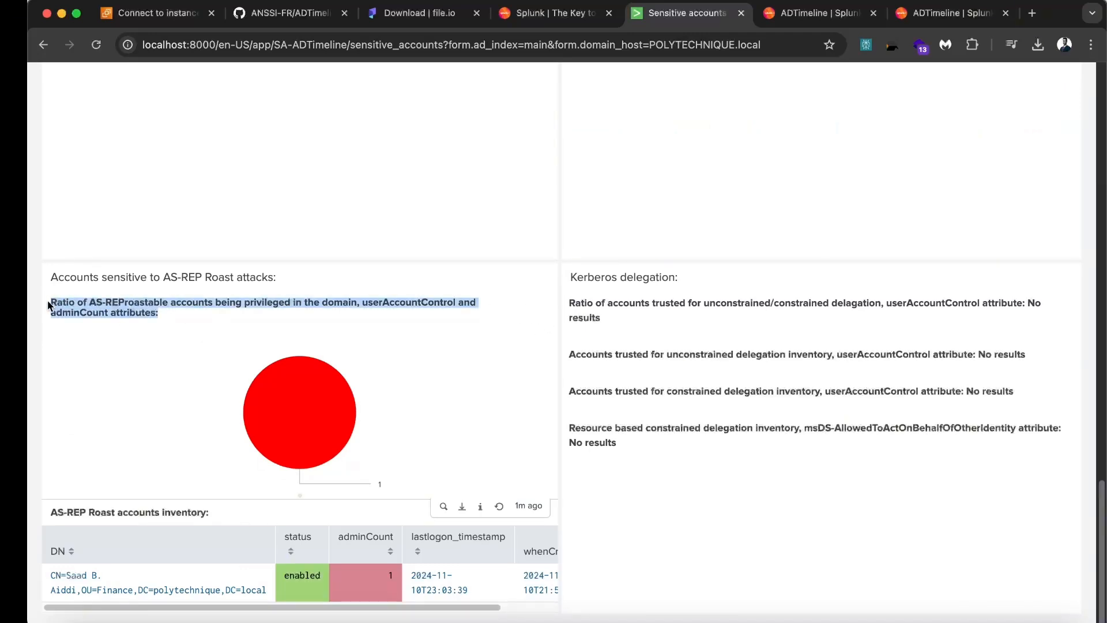
click(104, 291)
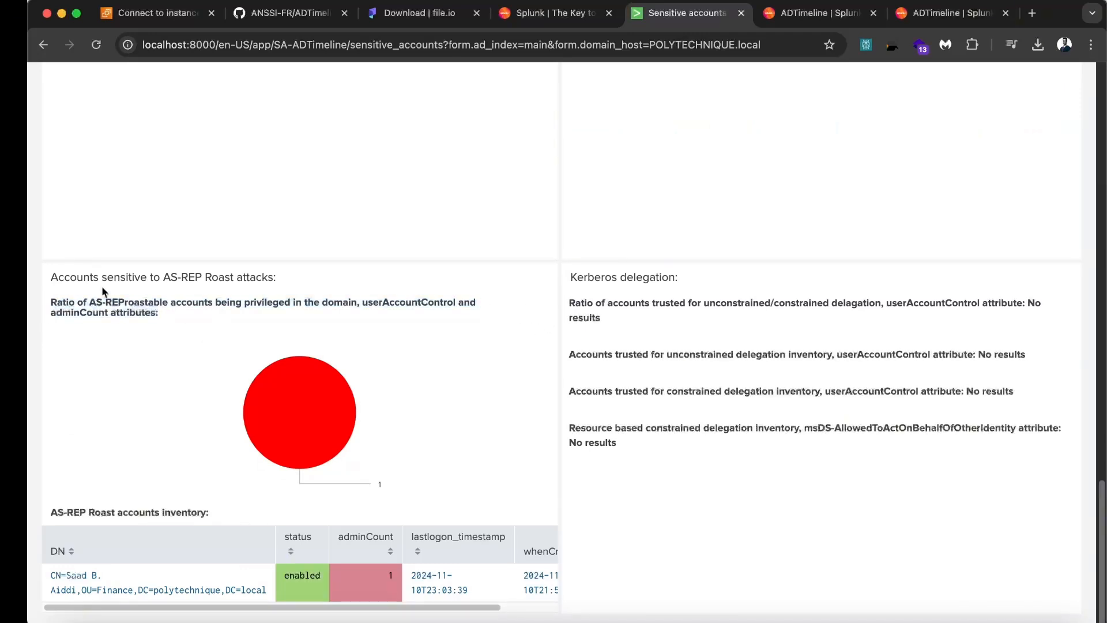
triple_click(258, 300)
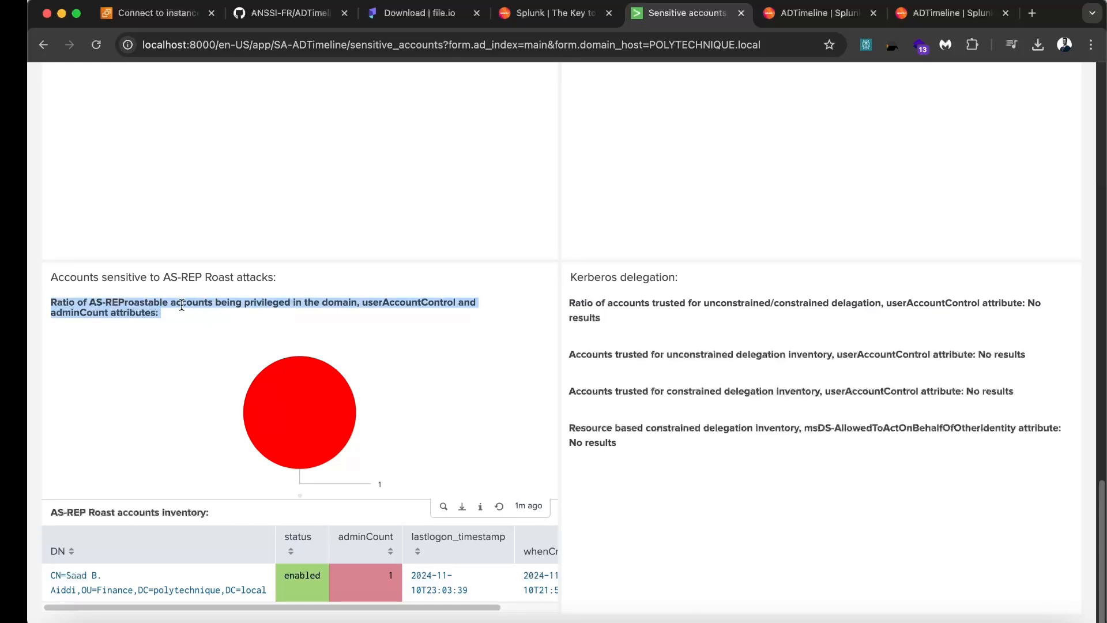
double_click(160, 302)
double_click(204, 300)
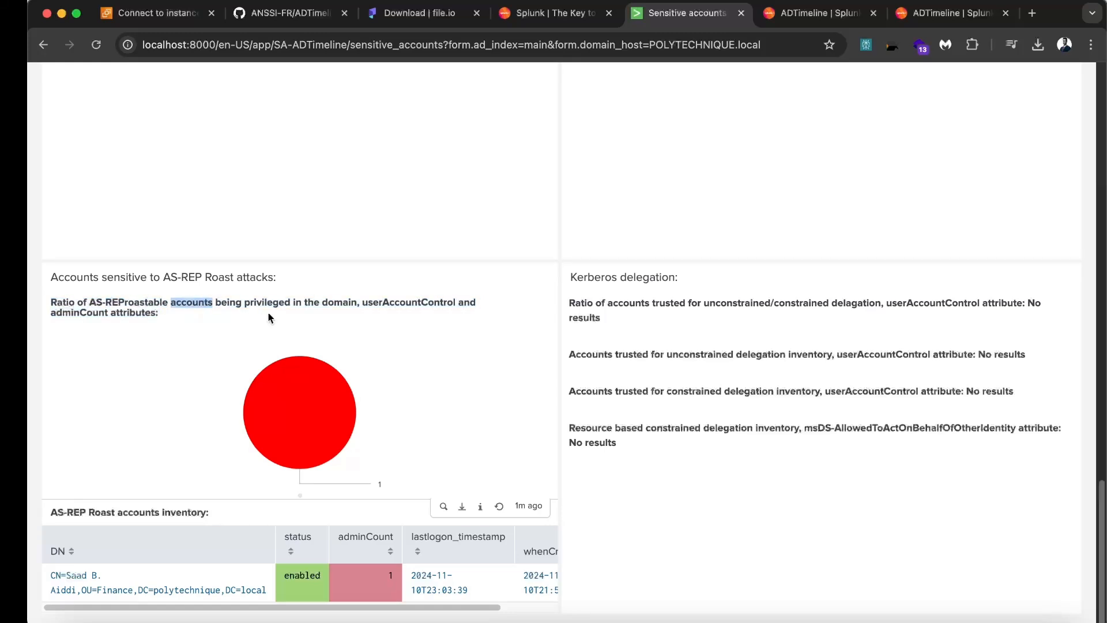
click(295, 304)
drag(314, 304, 319, 305)
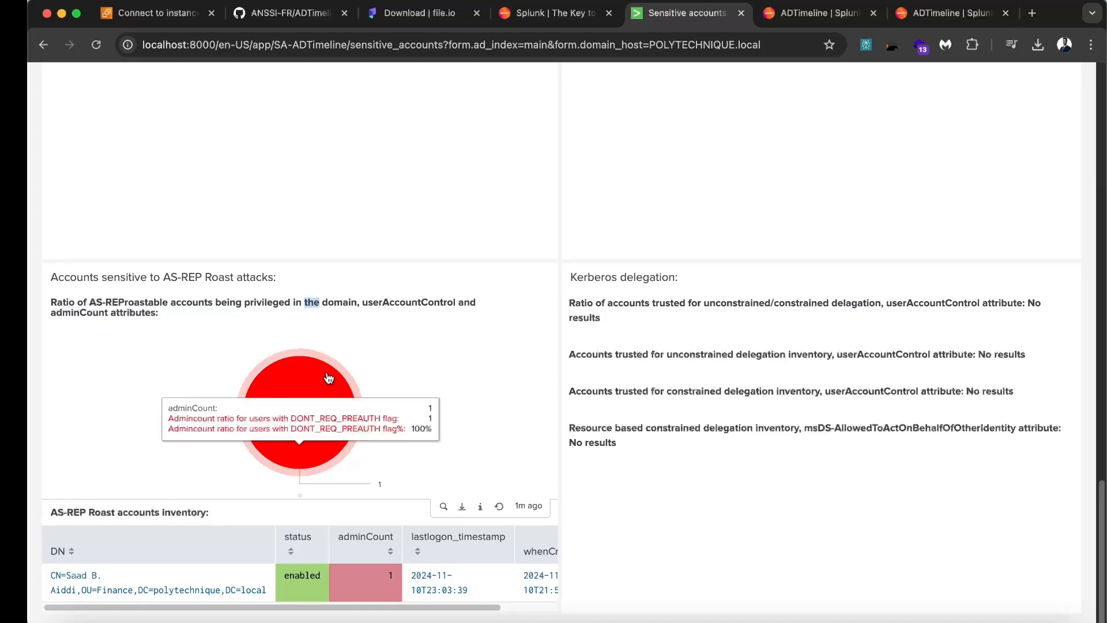
mouse_move(325, 395)
double_click(326, 302)
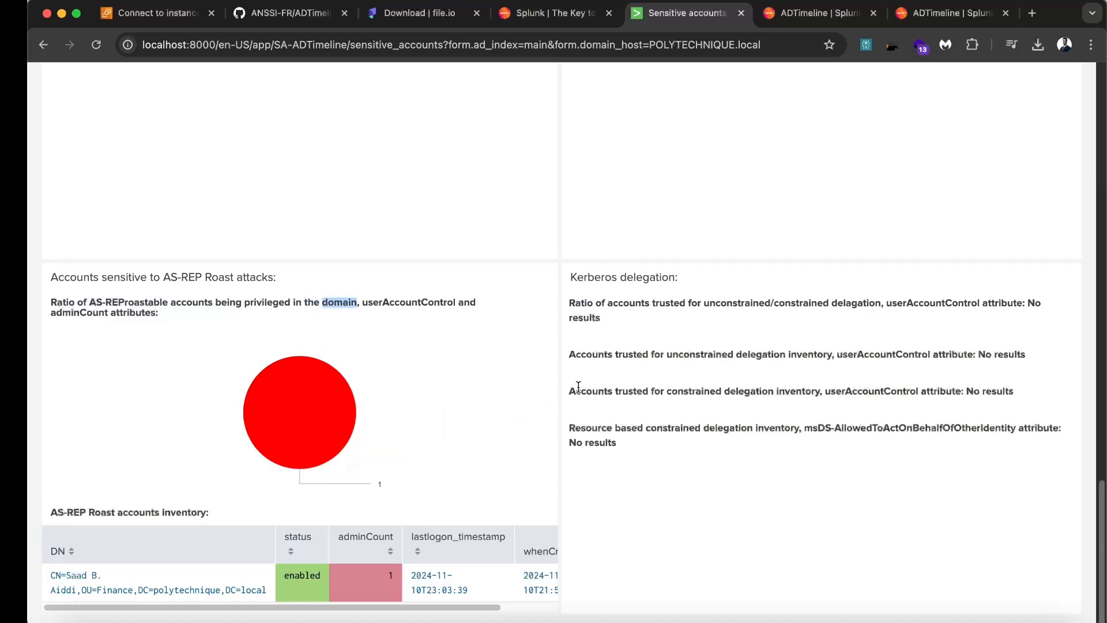
scroll(578, 387, up, 1)
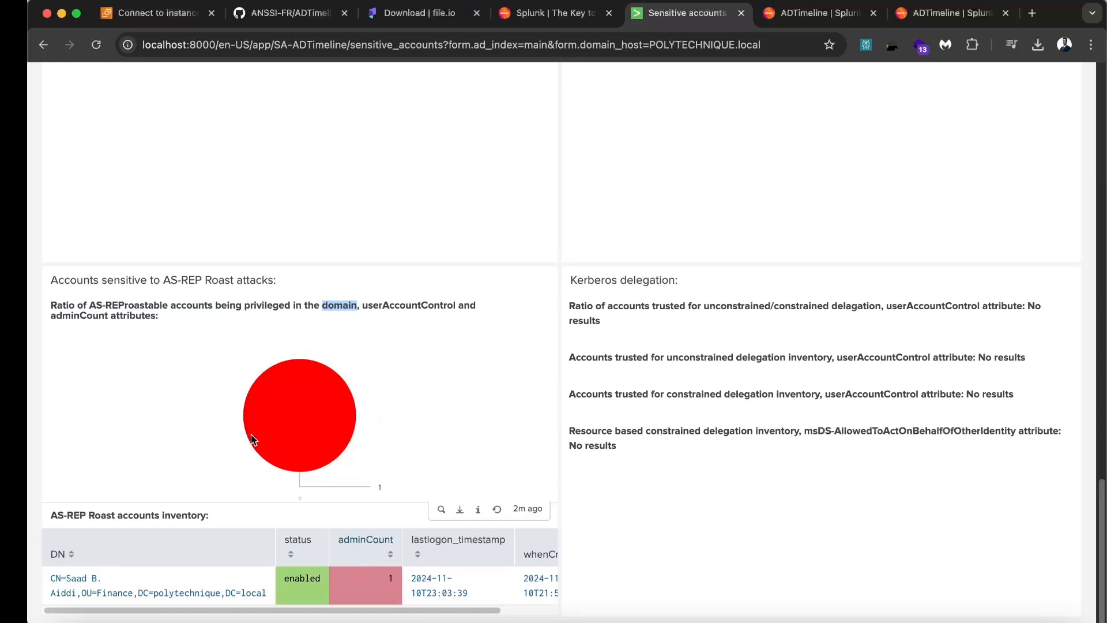
scroll(341, 544, down, 1)
scroll(306, 533, right, 2)
scroll(275, 522, left, 2)
scroll(209, 318, up, 1)
double_click(220, 302)
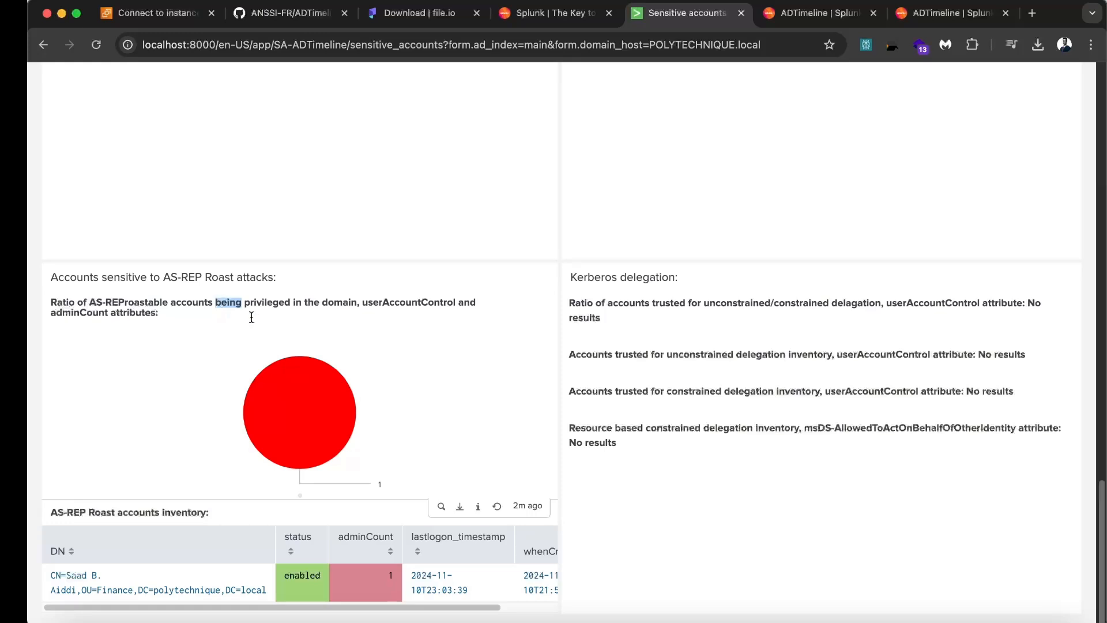
click(317, 304)
double_click(353, 304)
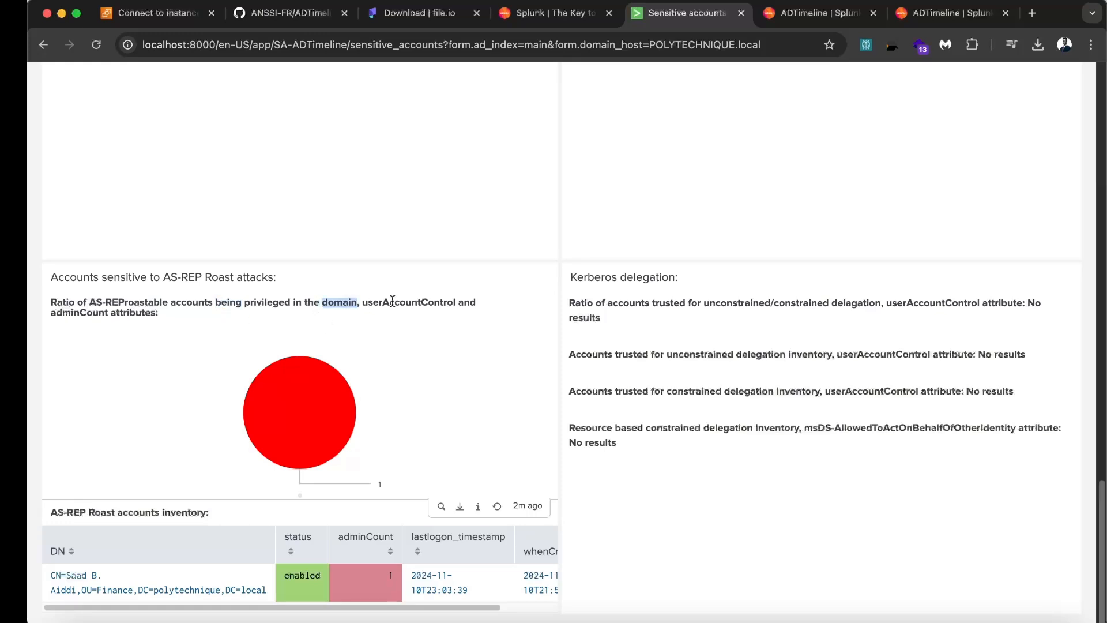
double_click(392, 301)
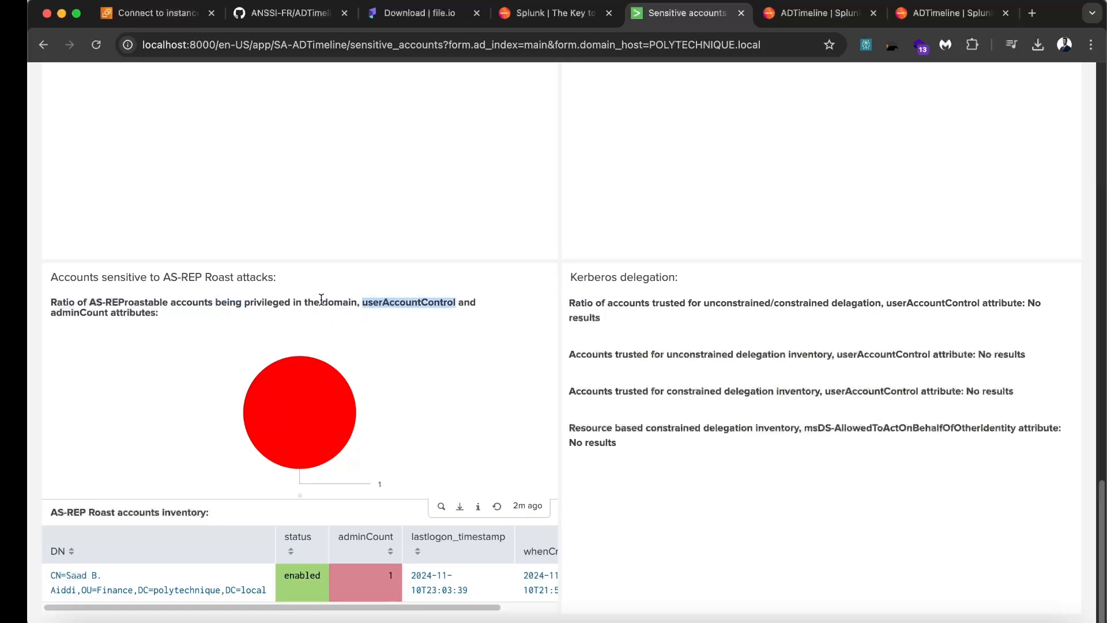
scroll(493, 332, up, 20)
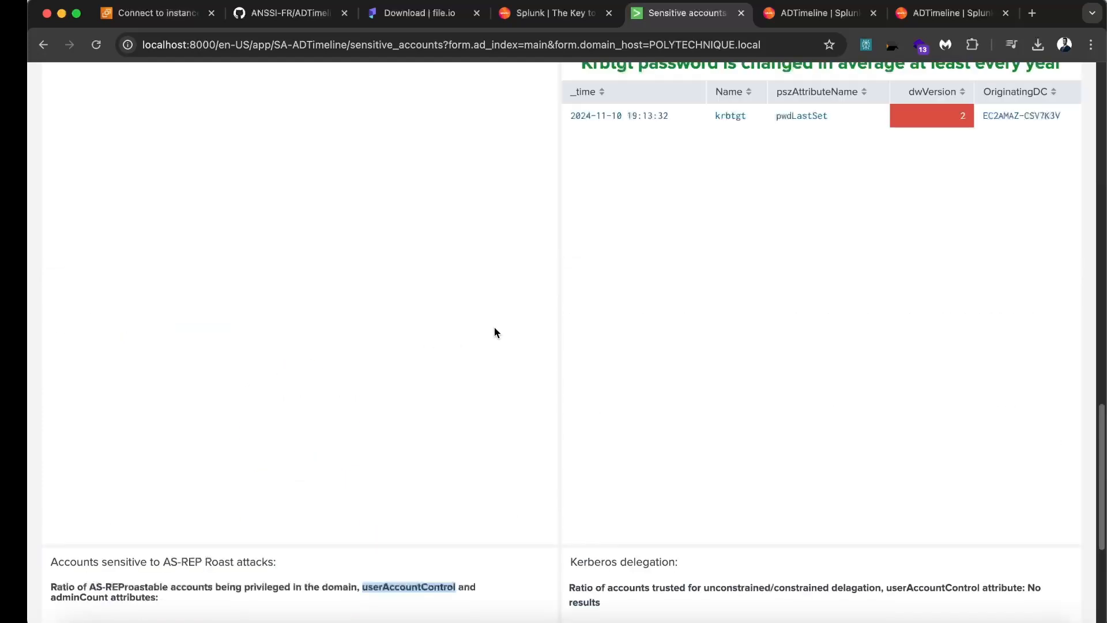
scroll(495, 332, up, 2)
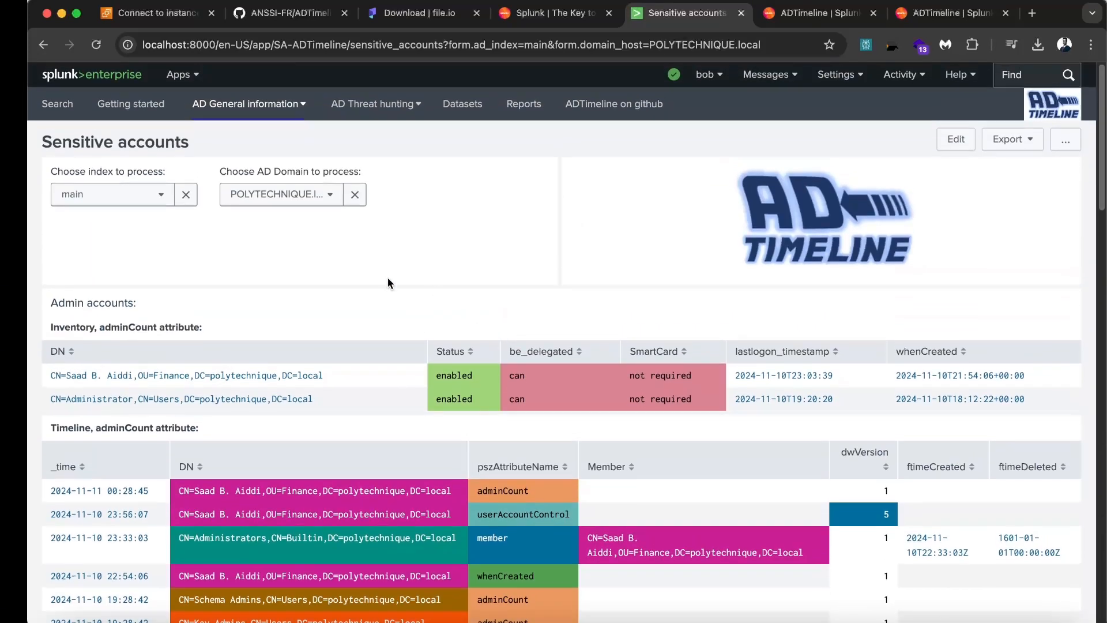
click(253, 105)
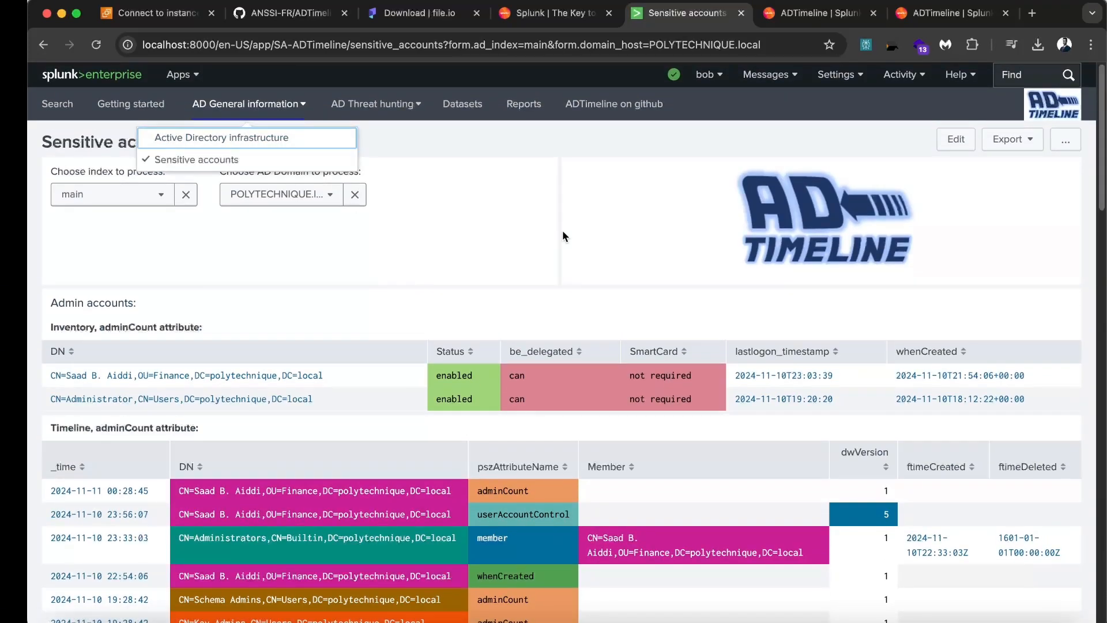
scroll(562, 230, down, 6)
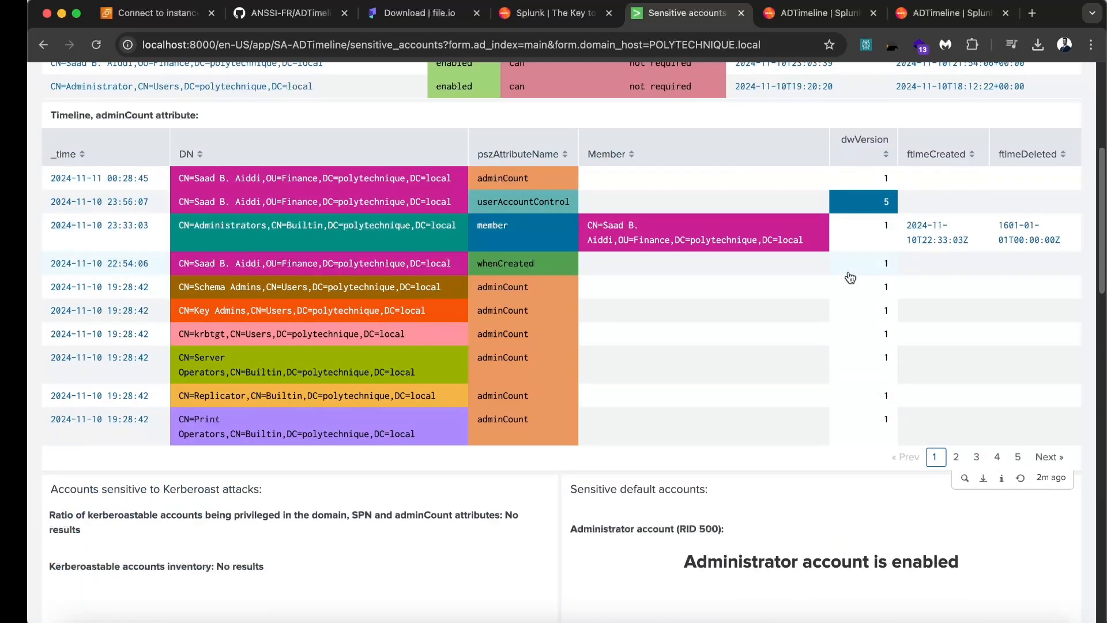
scroll(682, 441, down, 1)
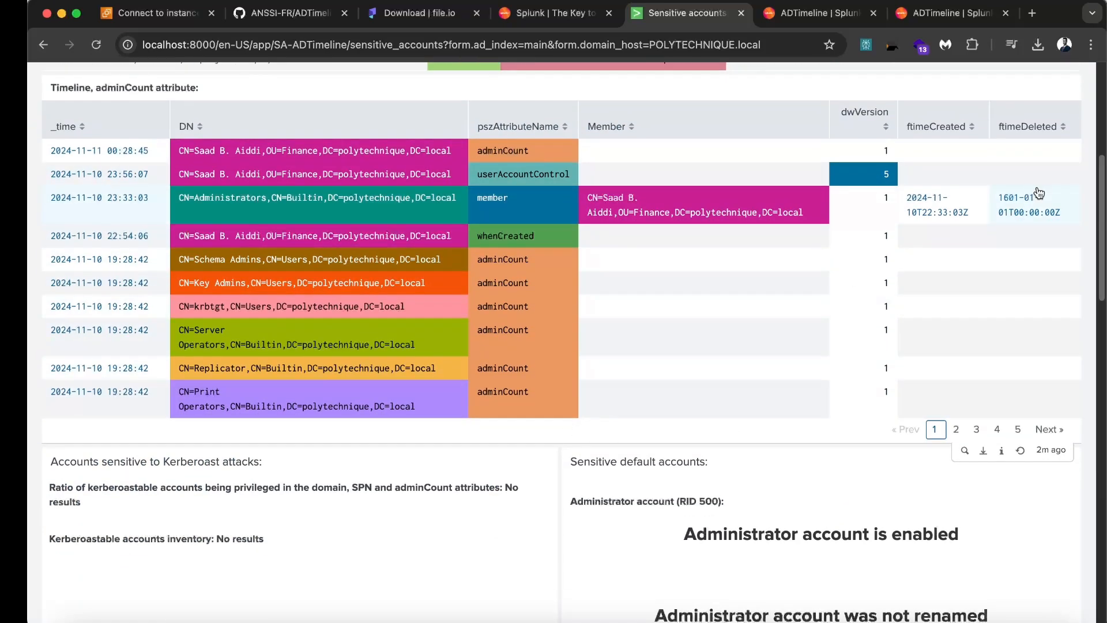
scroll(956, 383, down, 15)
scroll(956, 382, up, 10)
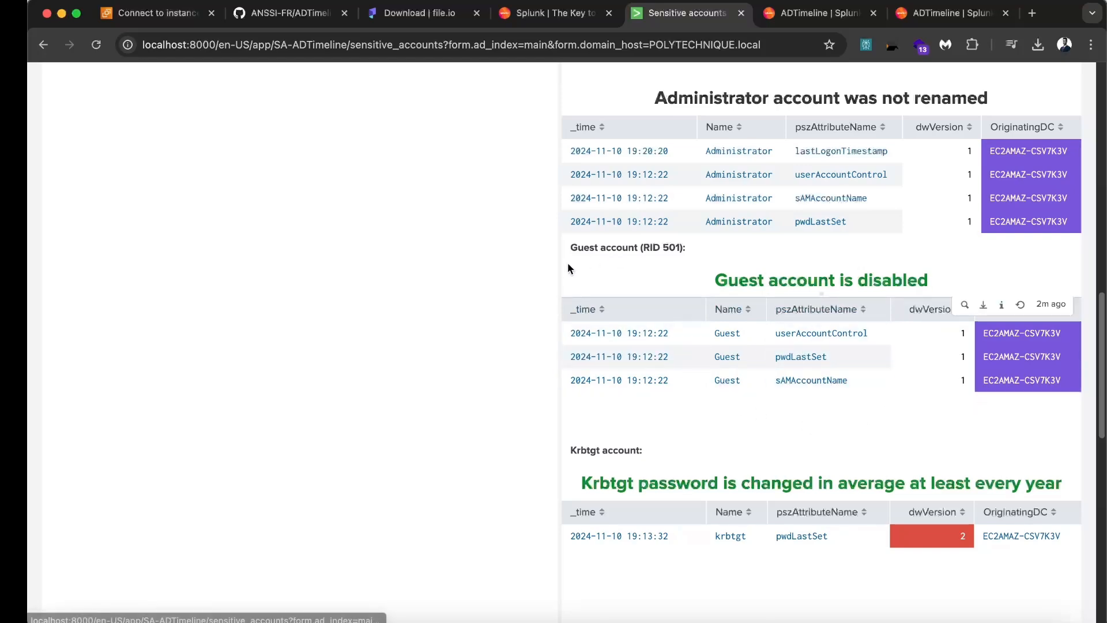
scroll(572, 261, up, 8)
scroll(565, 275, up, 8)
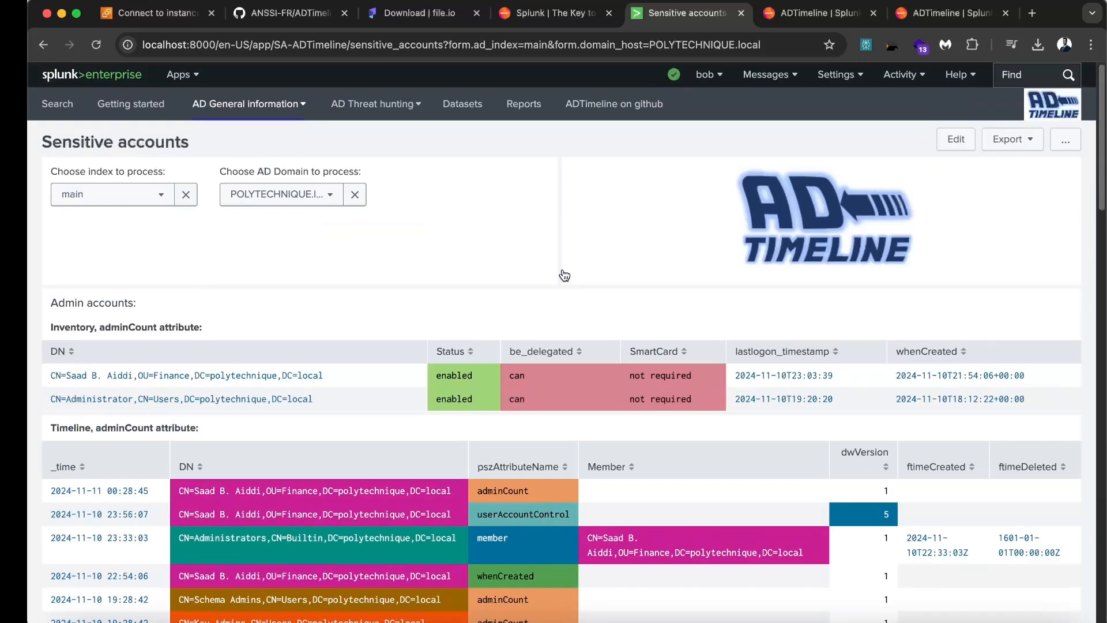